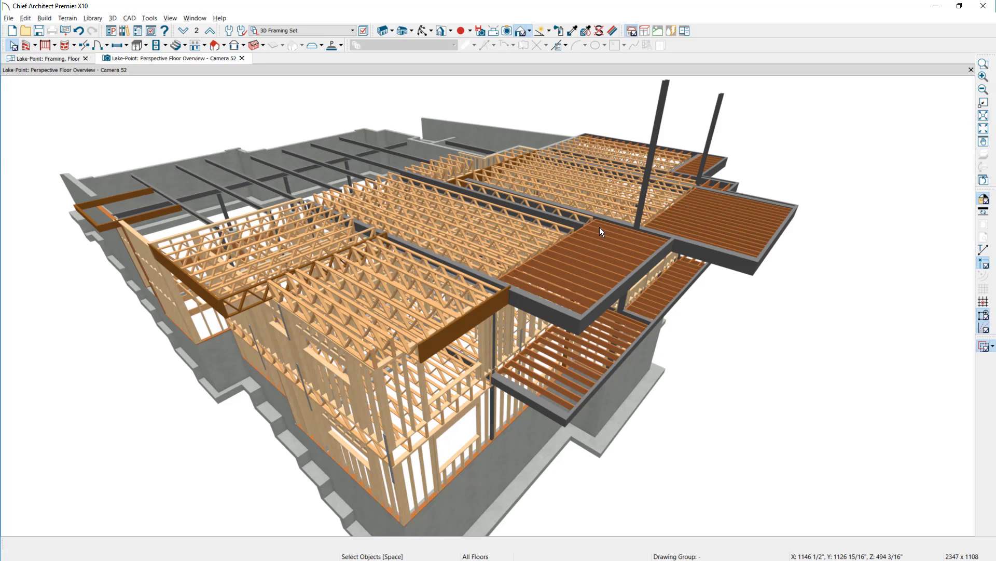
Step: Orbit, zoom and pan the 3D framing overview to inspect the framing from several sides
middle_click_drag(670, 267, 566, 292)
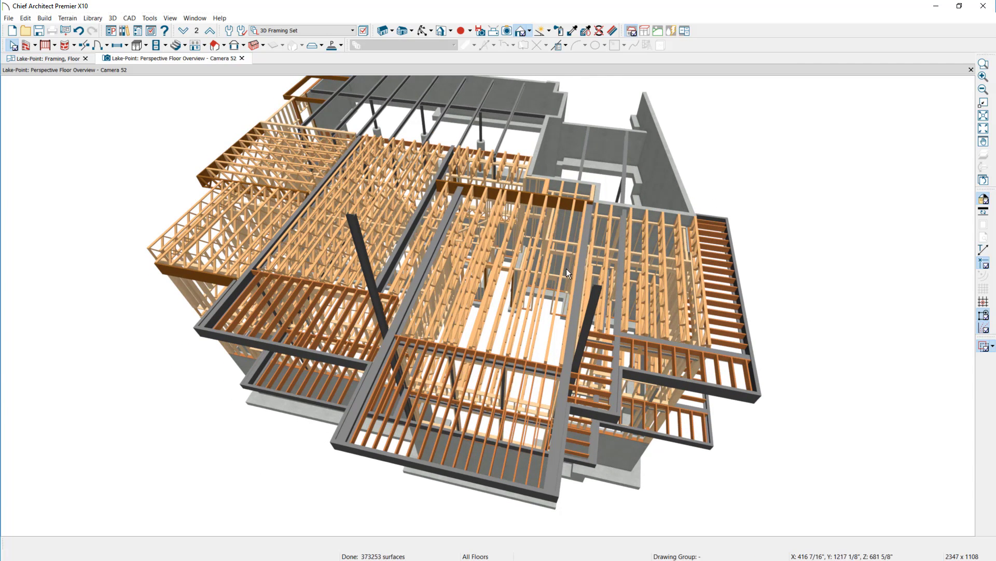
left_click_drag(765, 427, 616, 333)
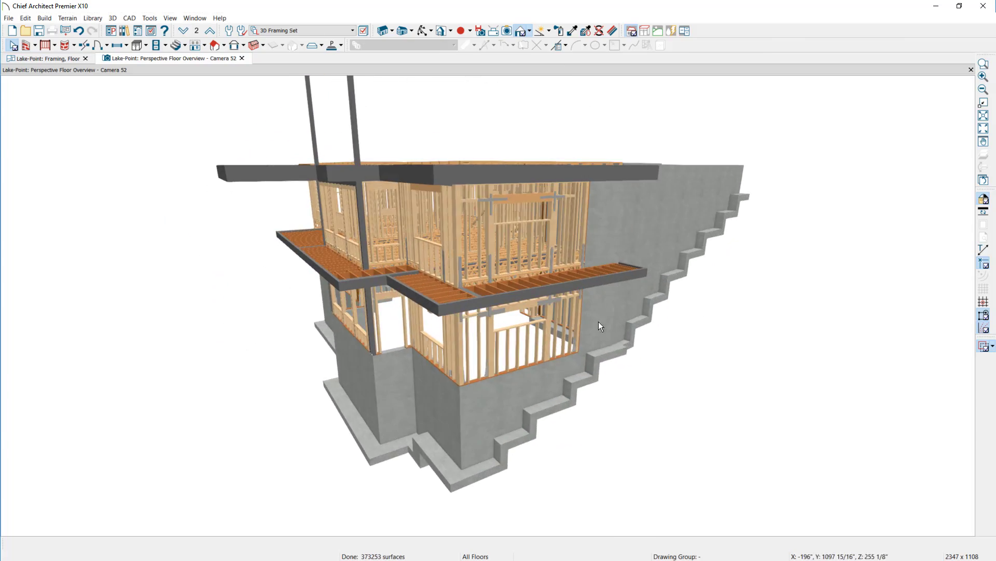
scroll(504, 215, "up", 6)
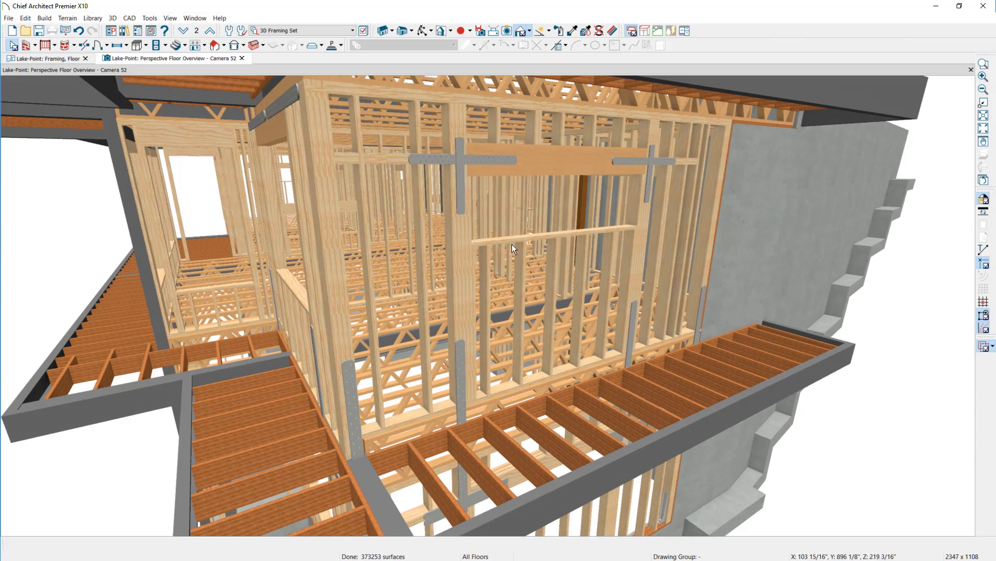
middle_click_drag(512, 522, 511, 327)
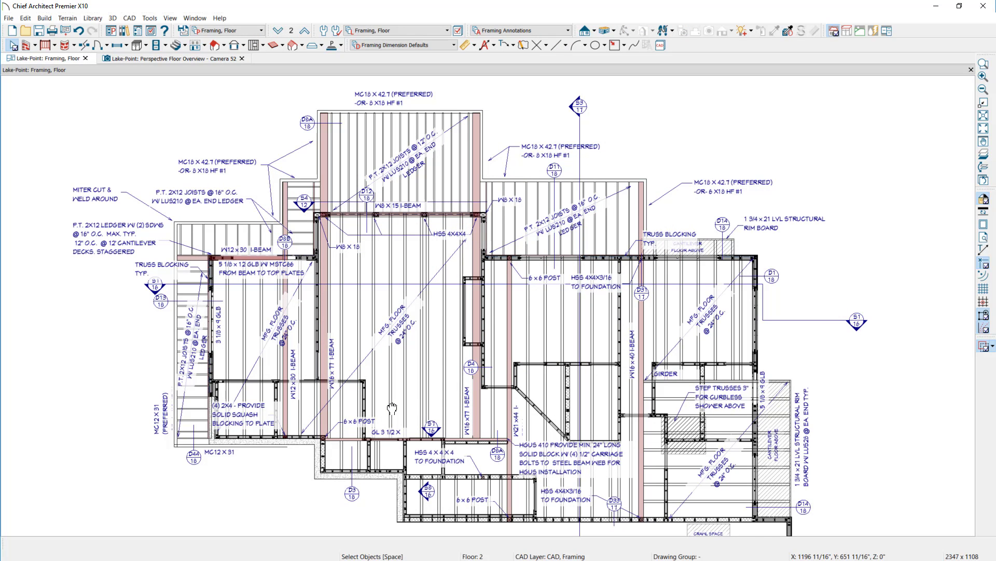
Step: Zoom in on the plan's beam callouts, then return to the 3D perspective floor overview
scroll(172, 268, "up", 1)
scroll(172, 268, "up", 3)
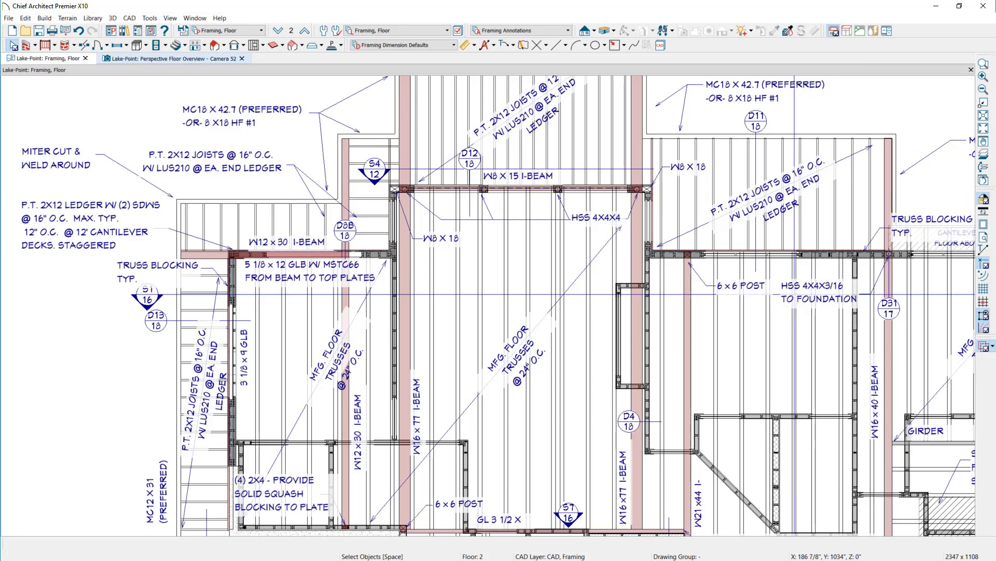
left_click(171, 58)
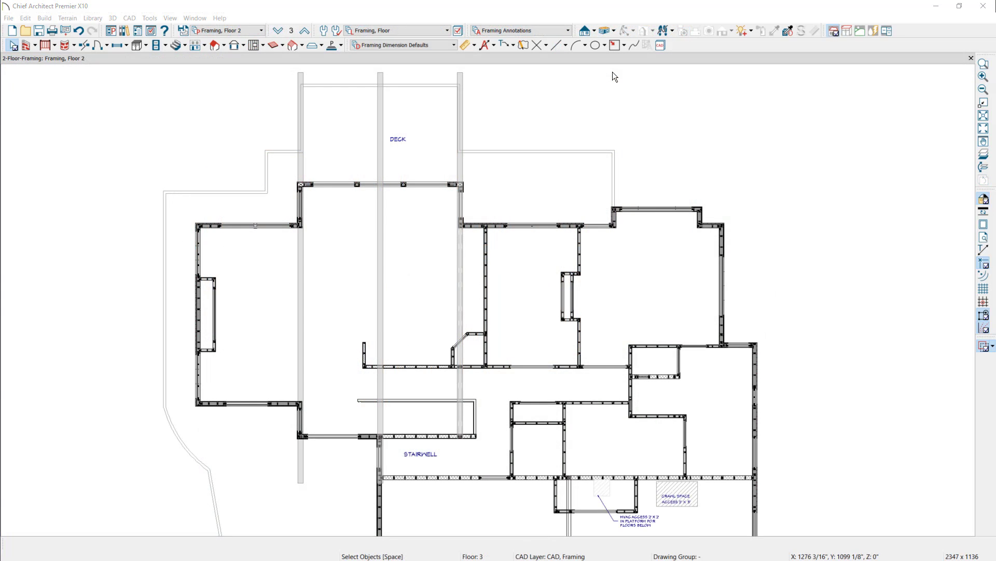
Step: Create a Perspective Floor Overview and drop it one floor down, orbiting around the house
left_click(616, 32)
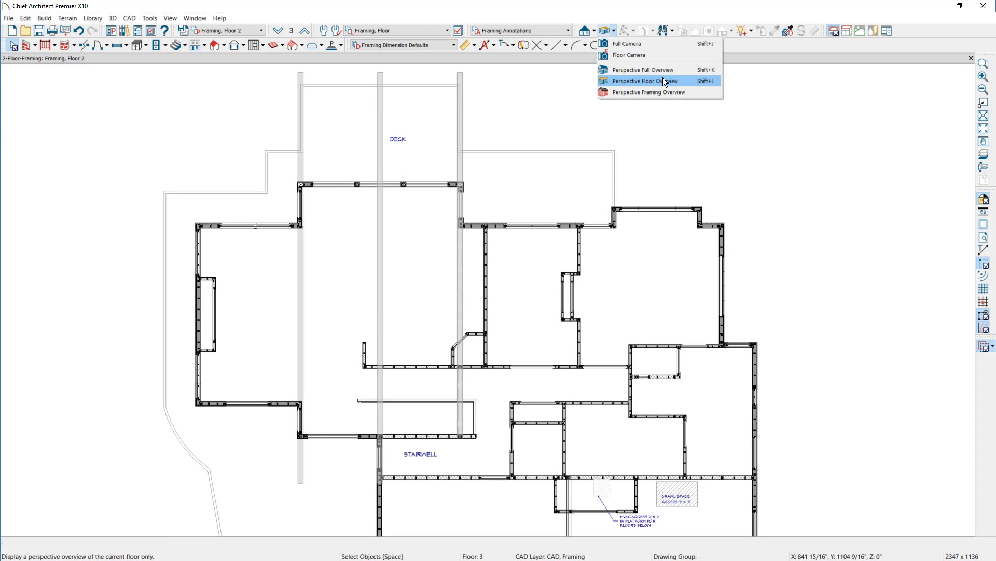
left_click(685, 80)
left_click_drag(611, 394, 597, 396)
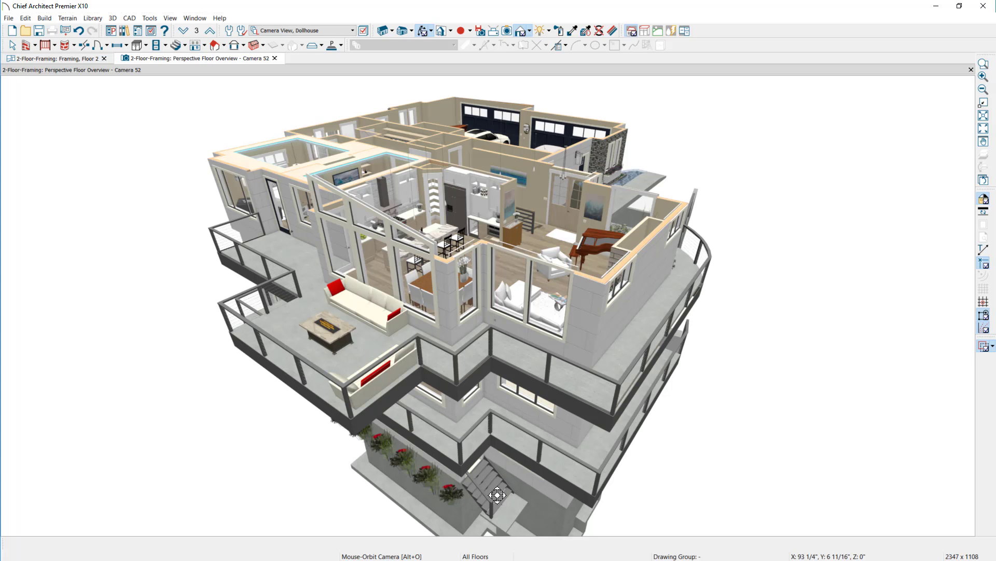
left_click(183, 31)
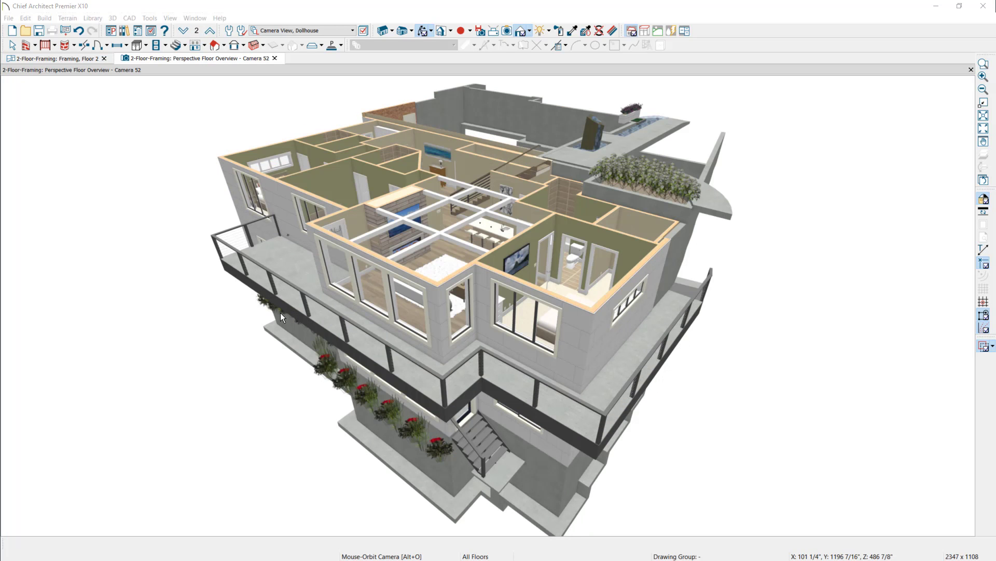
left_click_drag(280, 313, 378, 310)
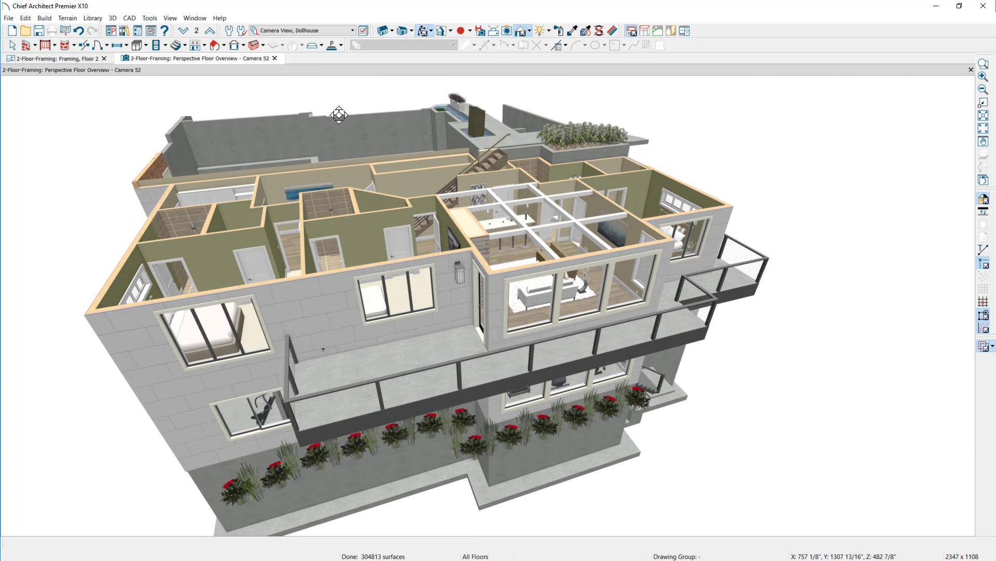
Step: Switch the overview to the 3D Framing Set layer set and orbit the framing
left_click(332, 30)
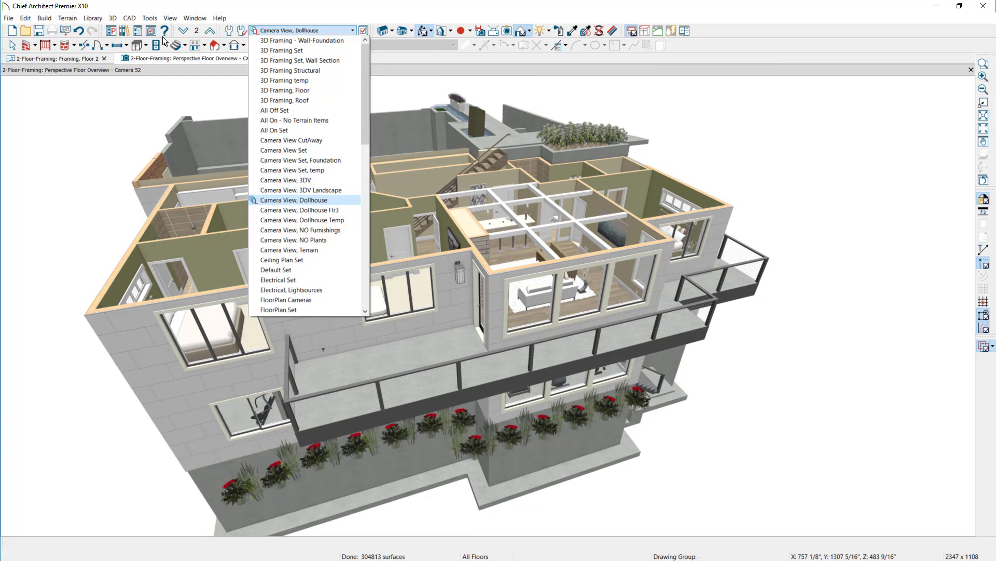
left_click(316, 50)
left_click_drag(354, 389, 285, 403)
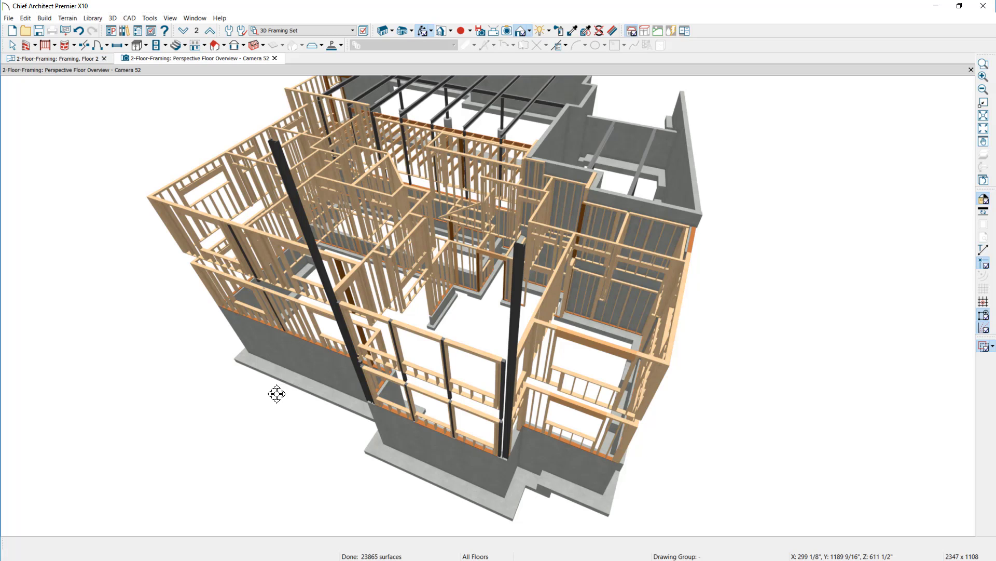
Step: Return to the Floor 2 framing plan and turn on Reference Floor Display for the floor above
left_click(73, 63)
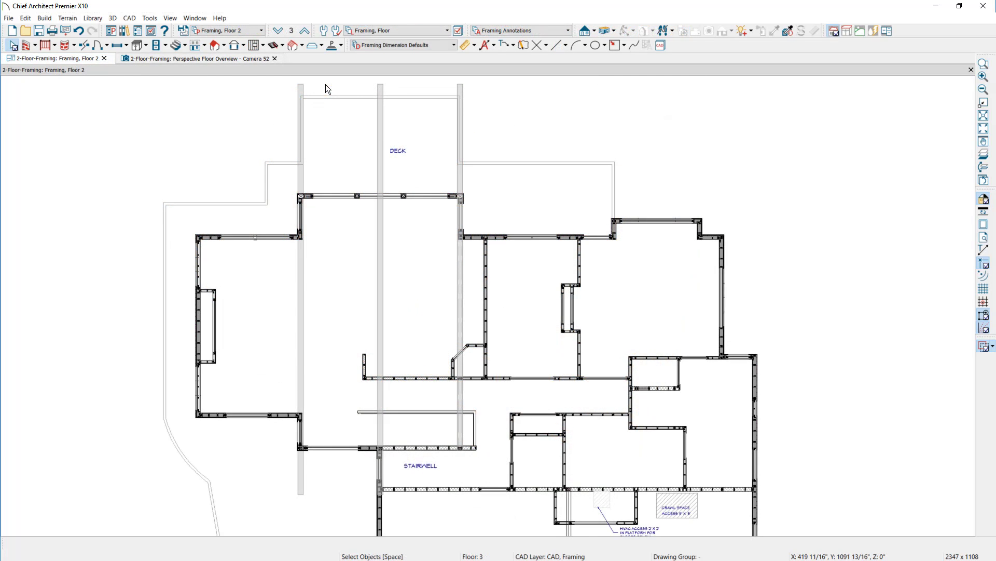
left_click(190, 194)
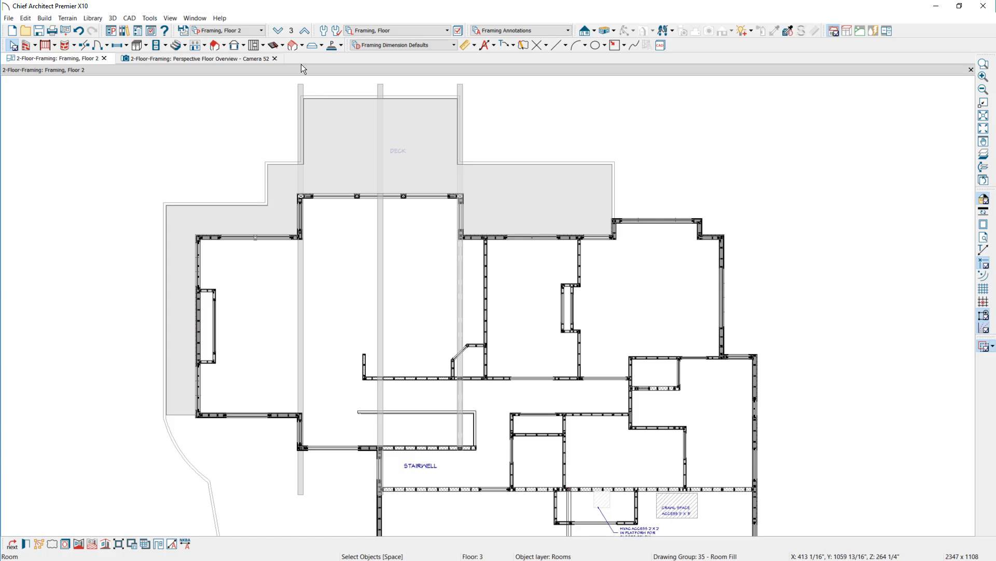
left_click(279, 30)
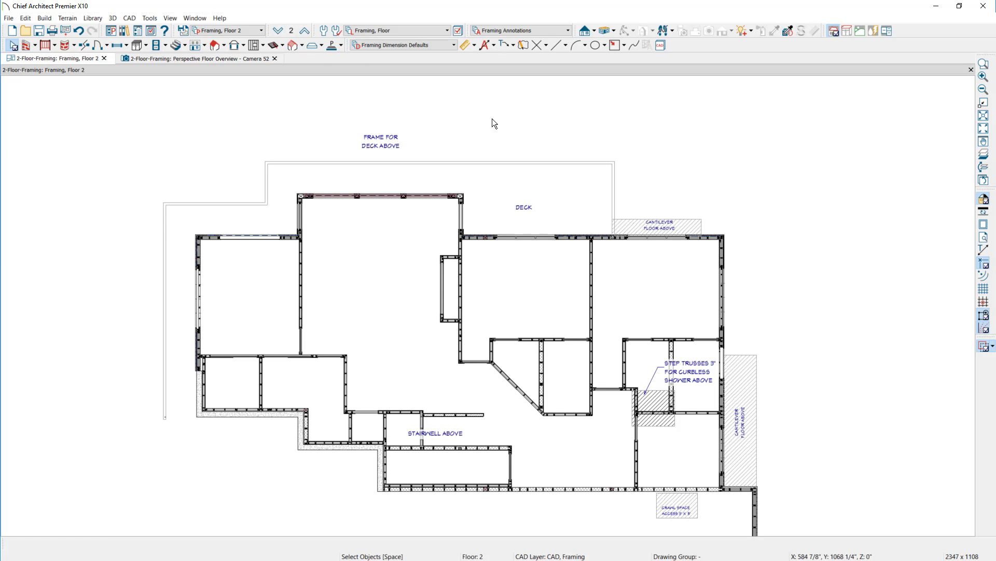
left_click(985, 155)
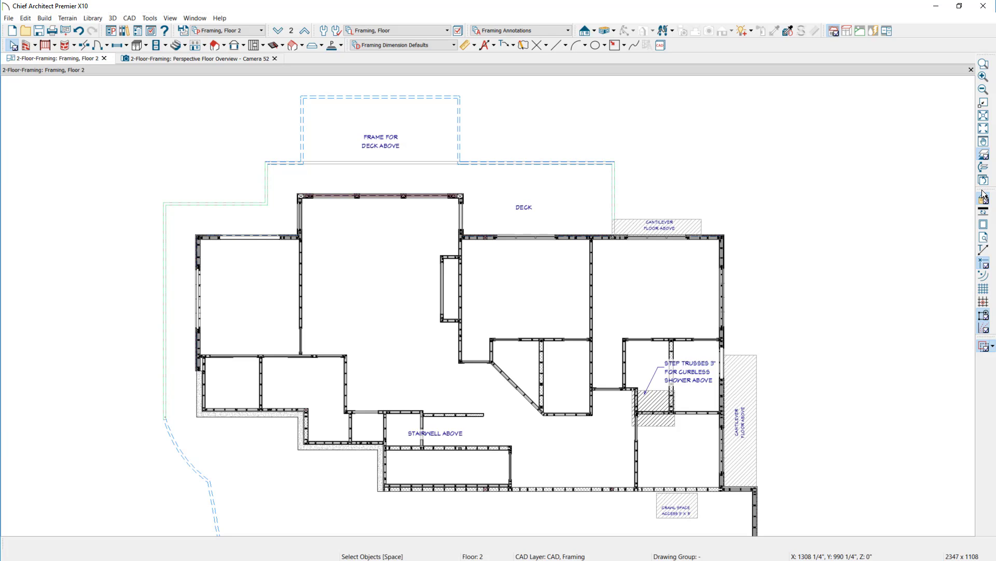
left_click(291, 31)
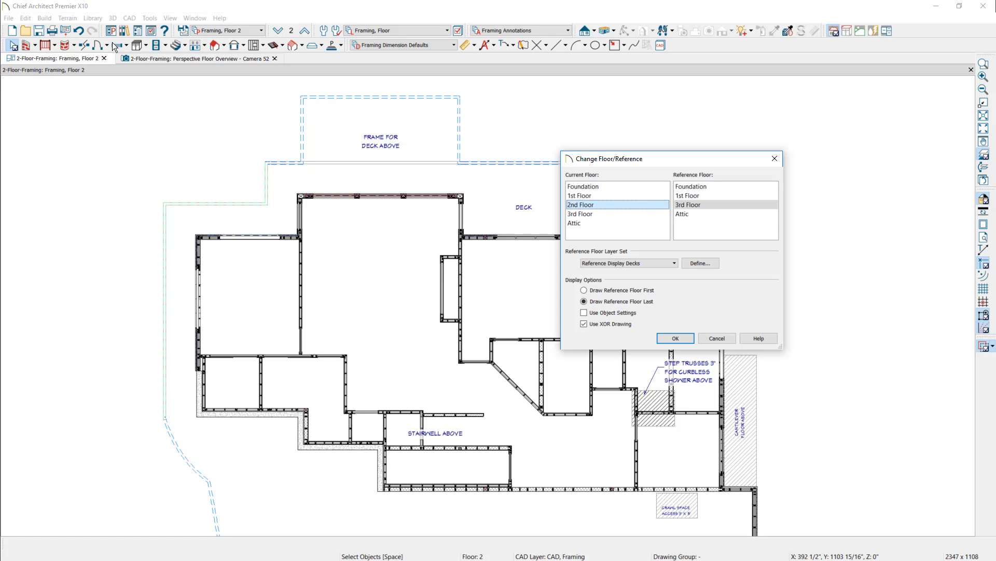
left_click(625, 263)
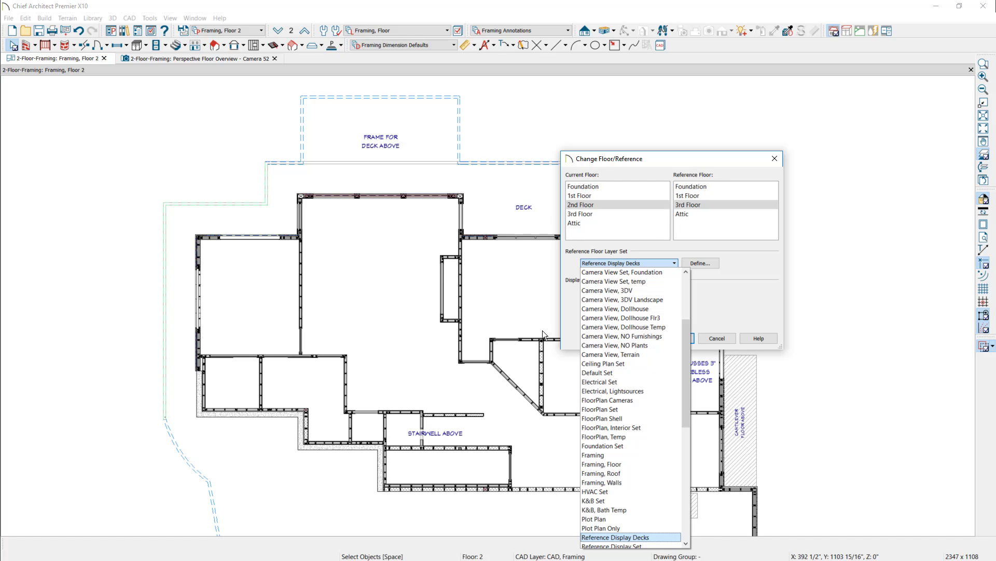
left_click(701, 263)
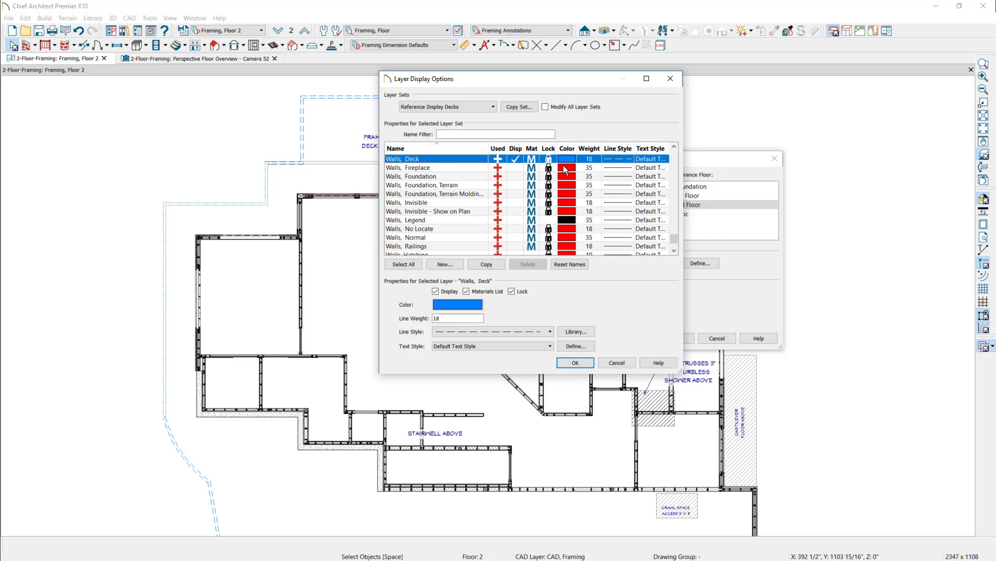
left_click(616, 361)
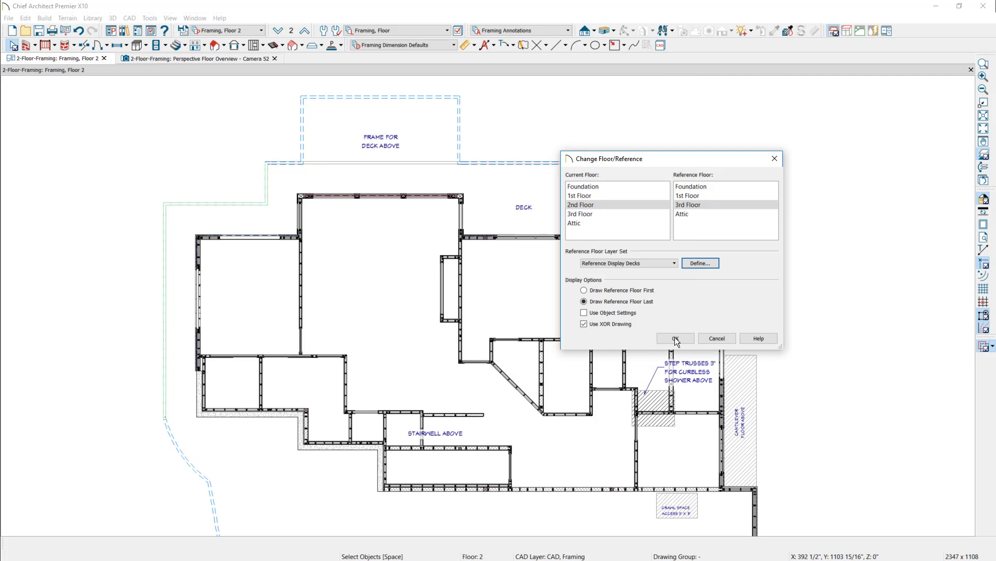
left_click(674, 338)
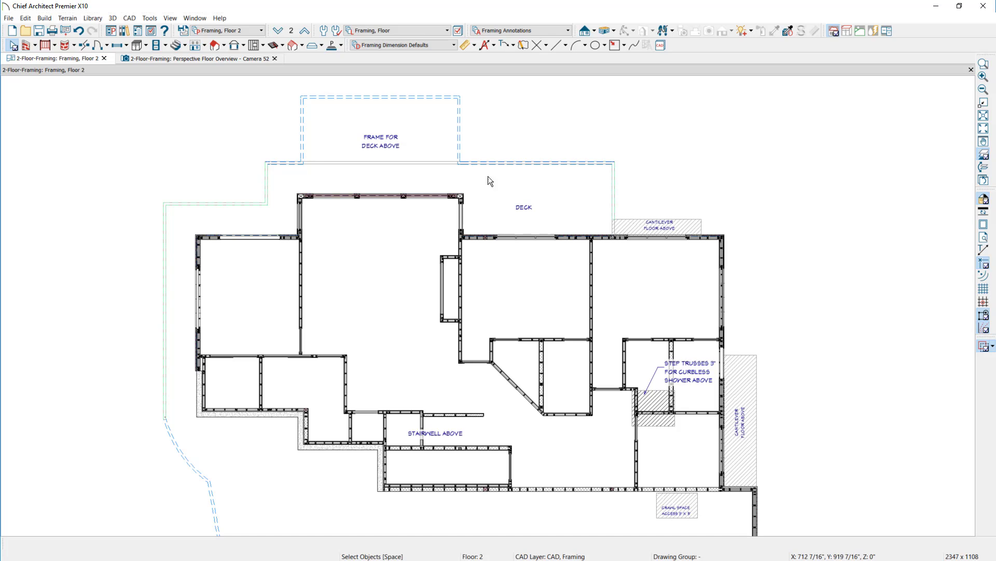
Step: Draw a 38'-3 3/16" floor/ceiling beam from the deck outline down through the plan
left_click(282, 46)
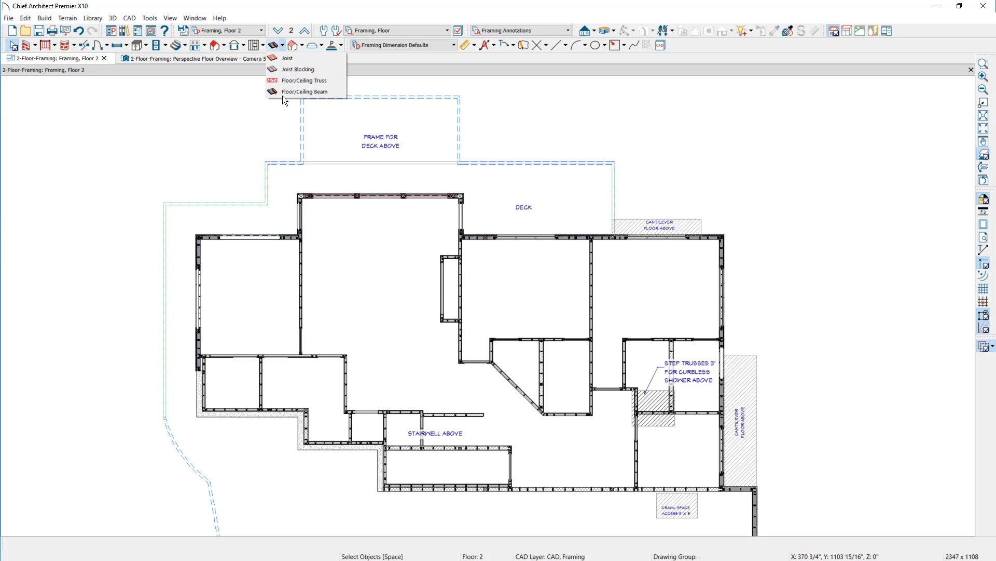
left_click(304, 92)
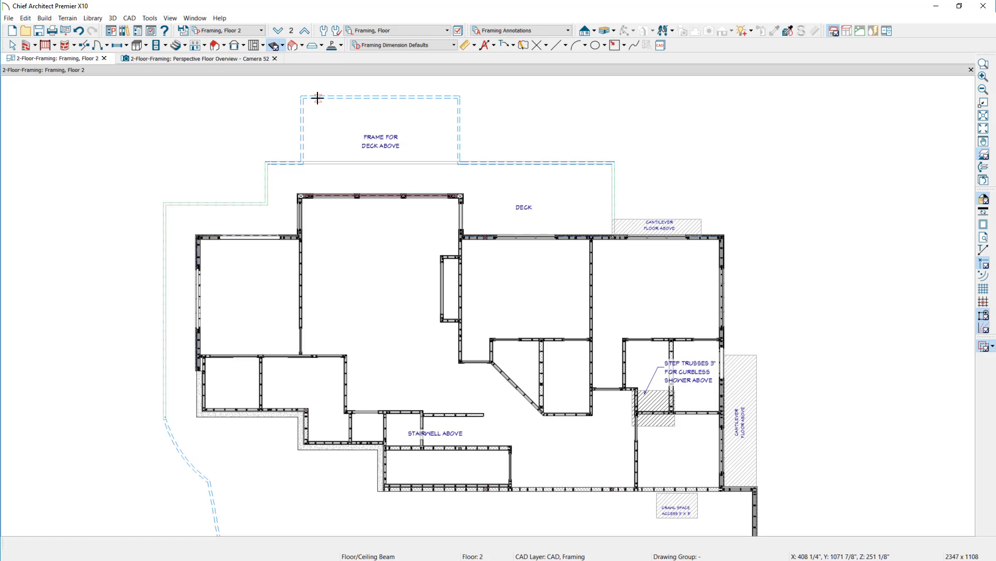
left_click_drag(318, 97, 323, 413)
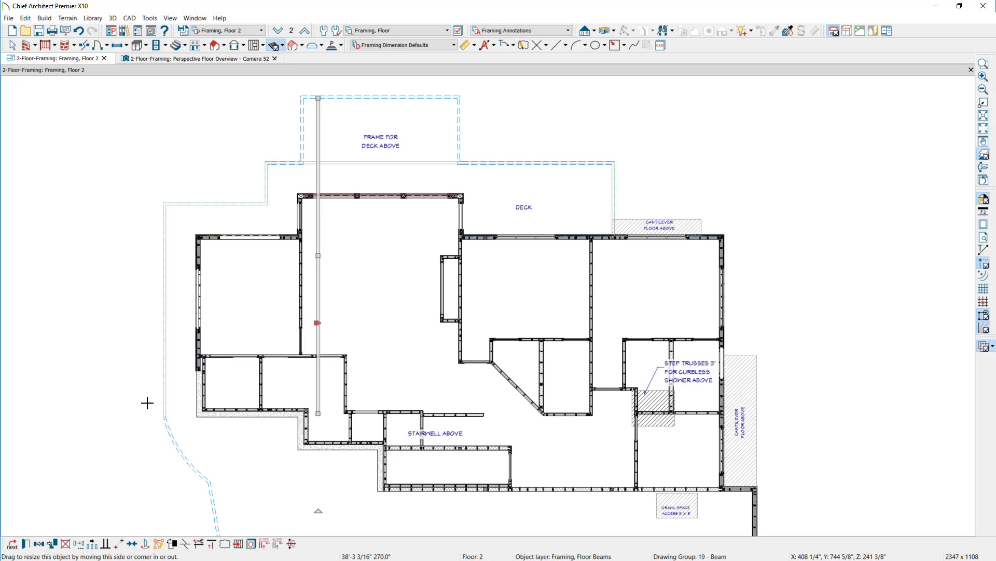
double_click(317, 322)
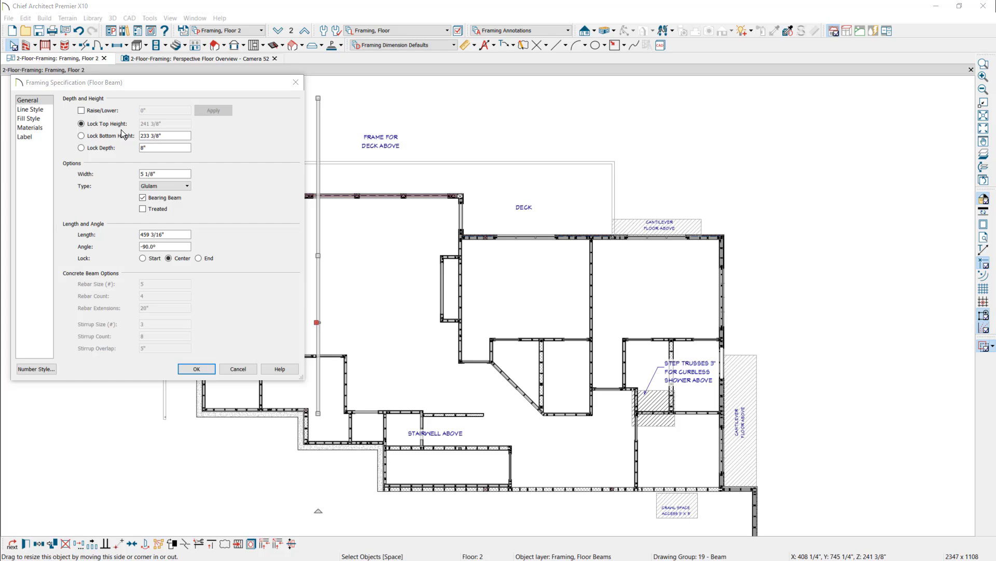
Step: Make the beam a Steel-I beam, 16 1/2" deep and 10 5/16" wide
double_click(144, 148)
type("16.5")
key("Tab")
type("10")
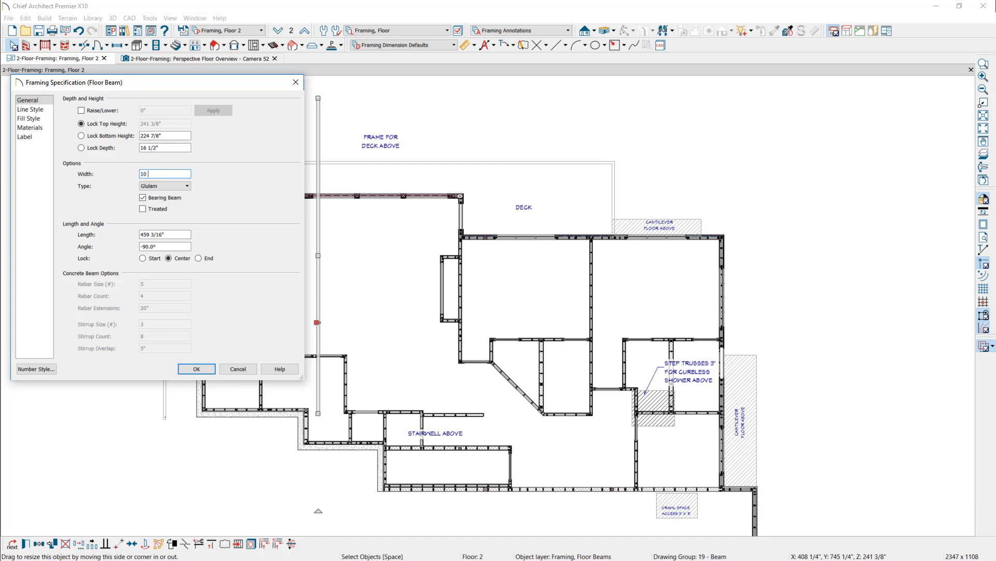
type(" 5/16\"")
left_click(175, 185)
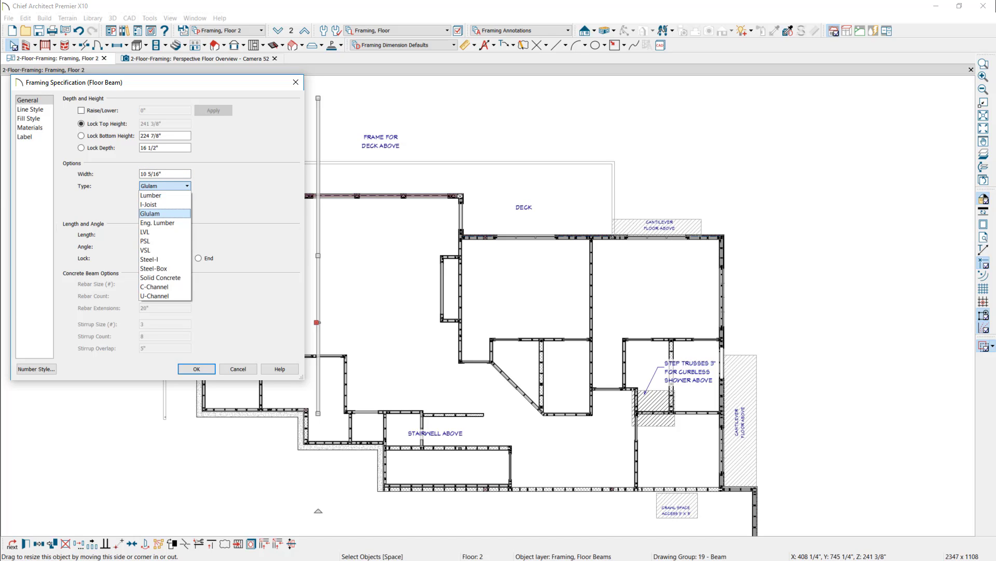
left_click(161, 258)
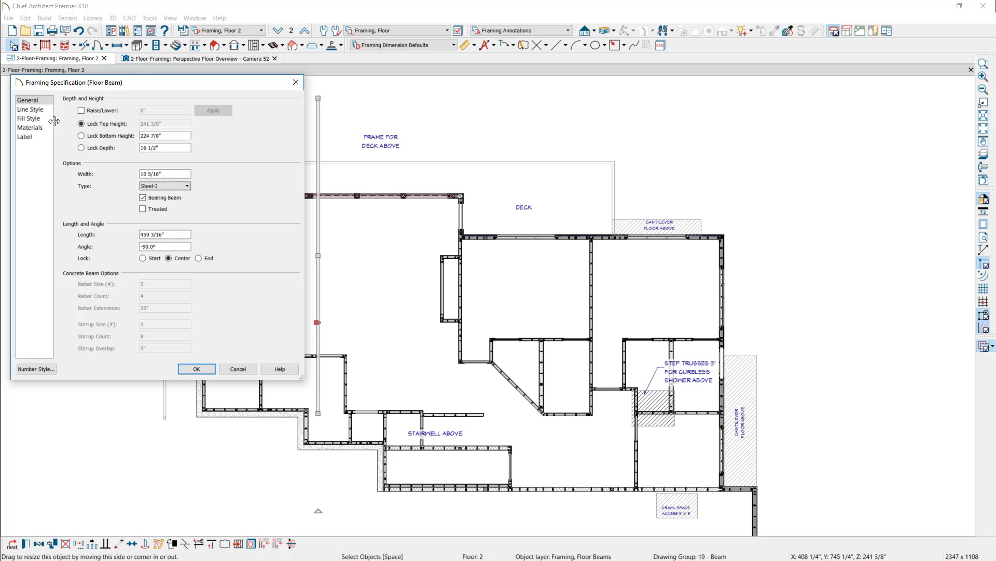
Step: Give the beam a solid dark red fill at 75% transparency
left_click(37, 110)
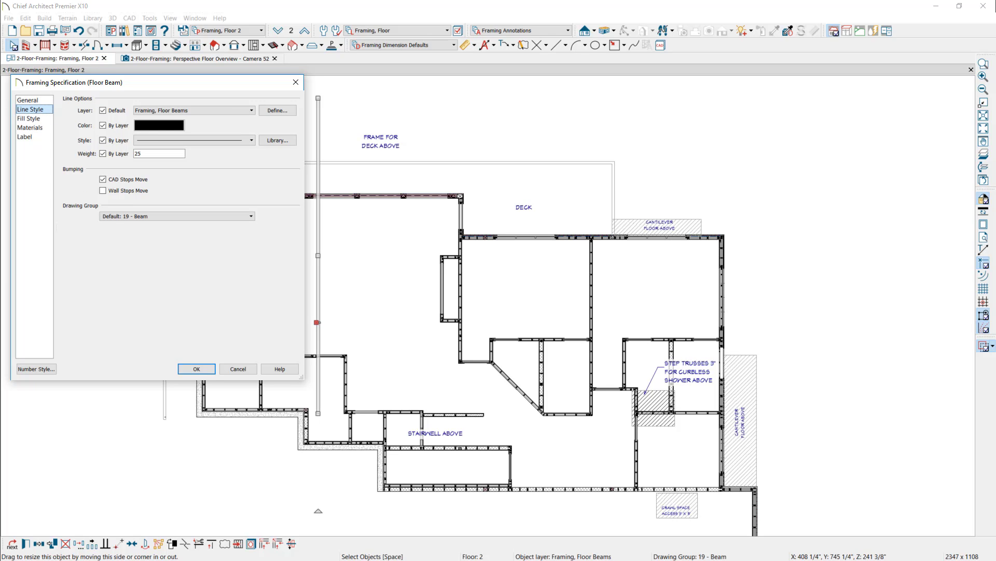
left_click(34, 118)
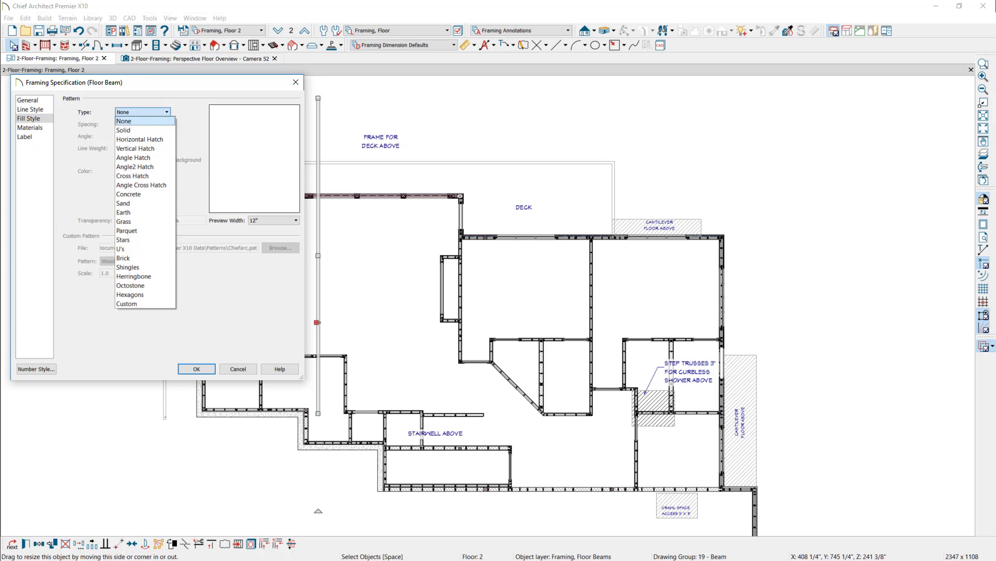
left_click(128, 131)
left_click(140, 172)
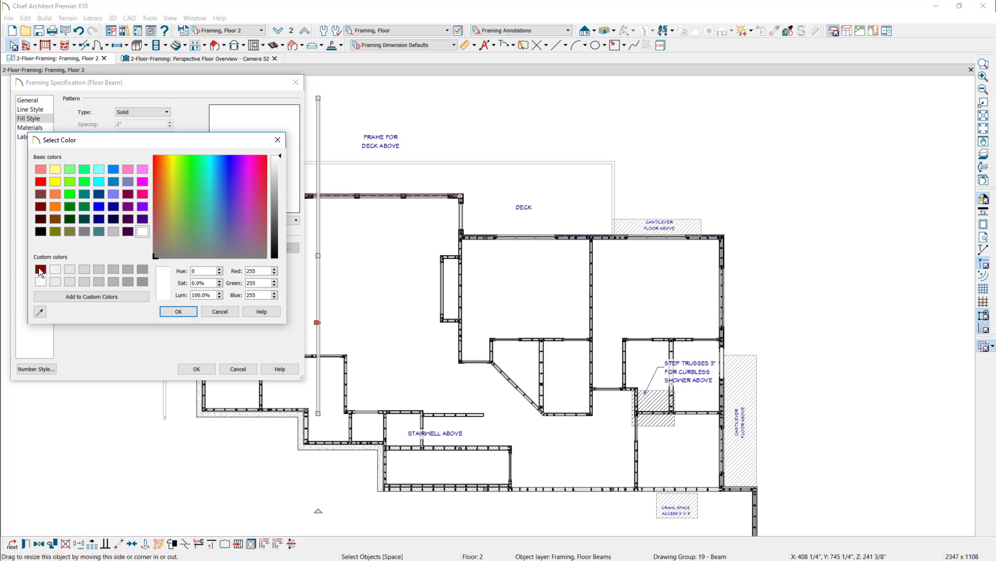
left_click(40, 269)
left_click(178, 312)
double_click(176, 219)
type("75")
key("Tab")
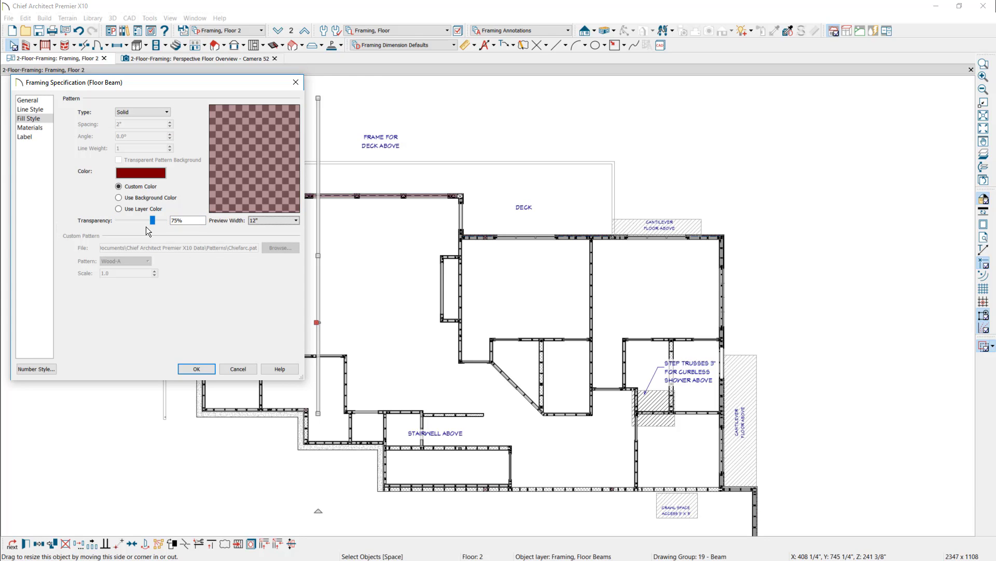
Step: Set the beam's custom label to 'W16 x 77' and apply the settings
left_click(24, 137)
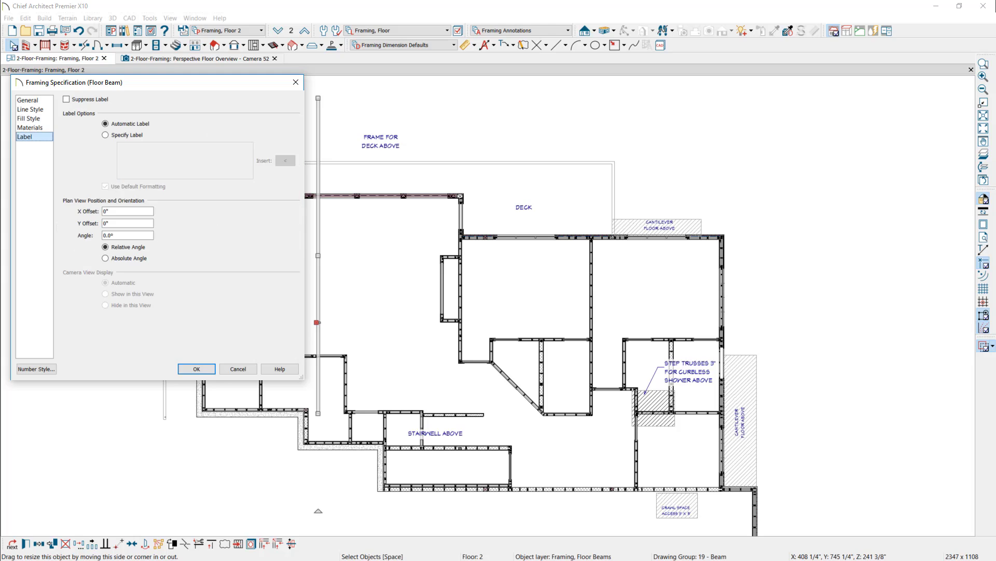
left_click(129, 135)
left_click_drag(142, 147, 173, 148)
key("shift+Home")
type("W1")
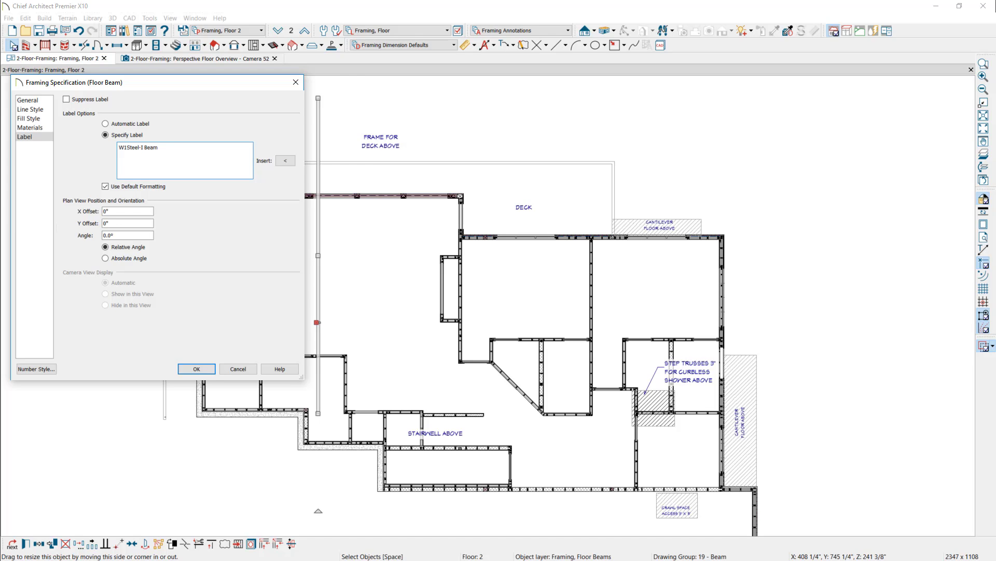
type("6 x 77")
left_click(190, 369)
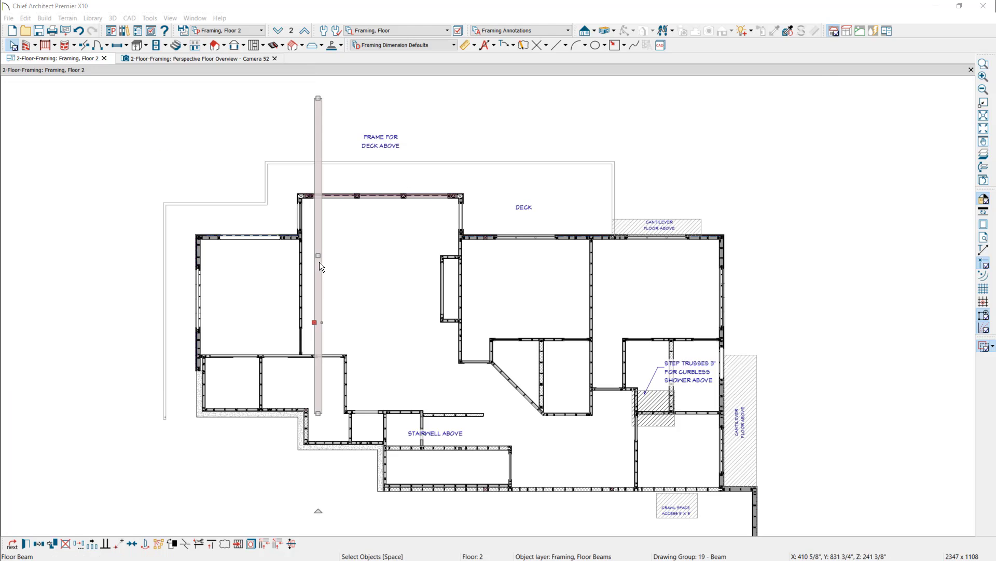
Step: Nudge the steel beam left, mirror a copy across the room, and draw a floor beam joining their lower ends
left_click_drag(317, 256, 307, 254)
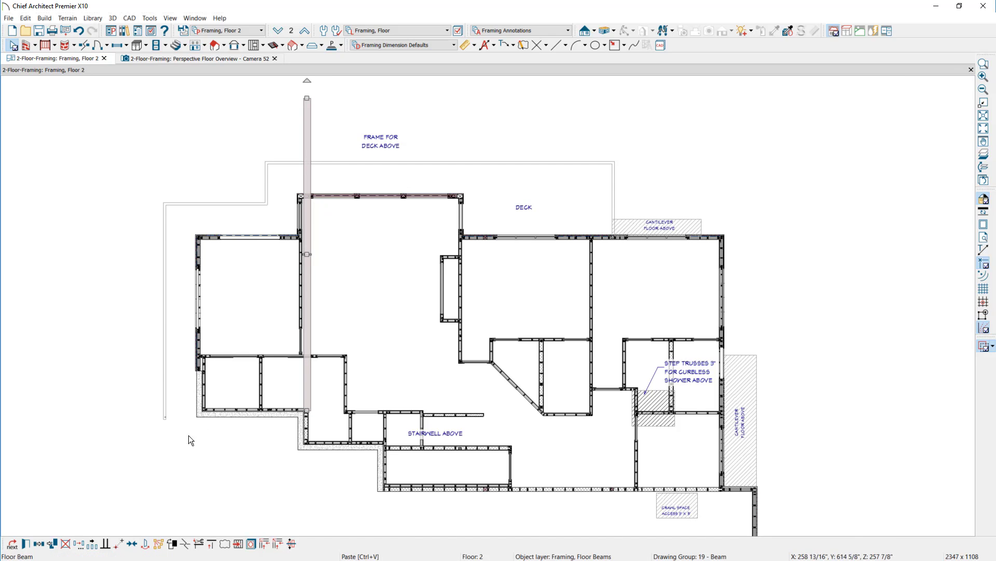
left_click(53, 543)
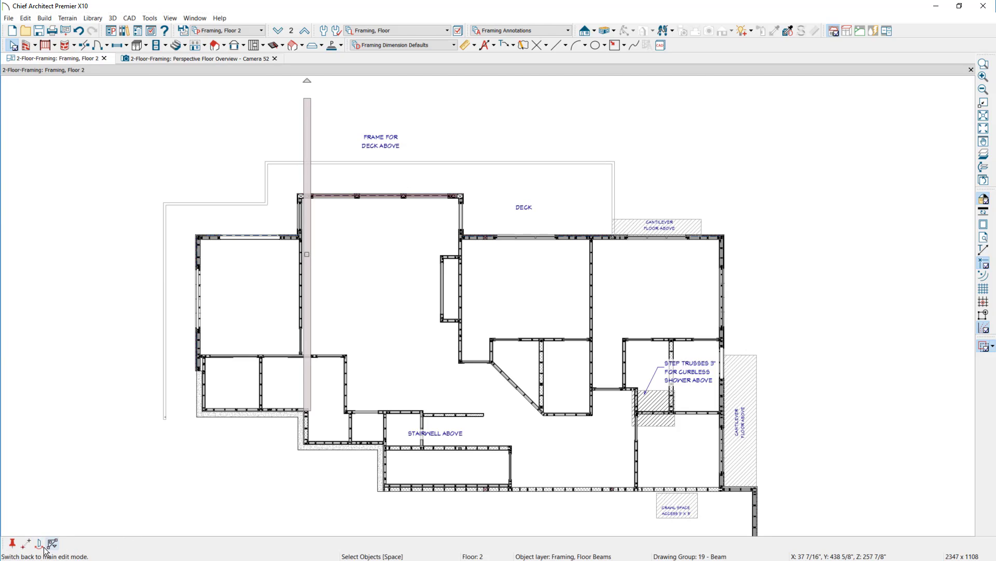
left_click(360, 204)
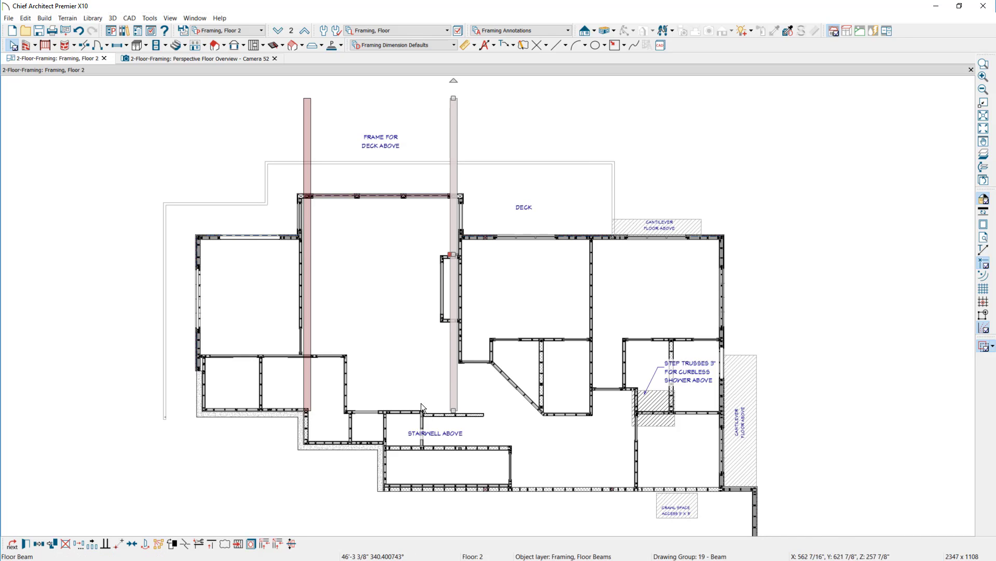
left_click(275, 45)
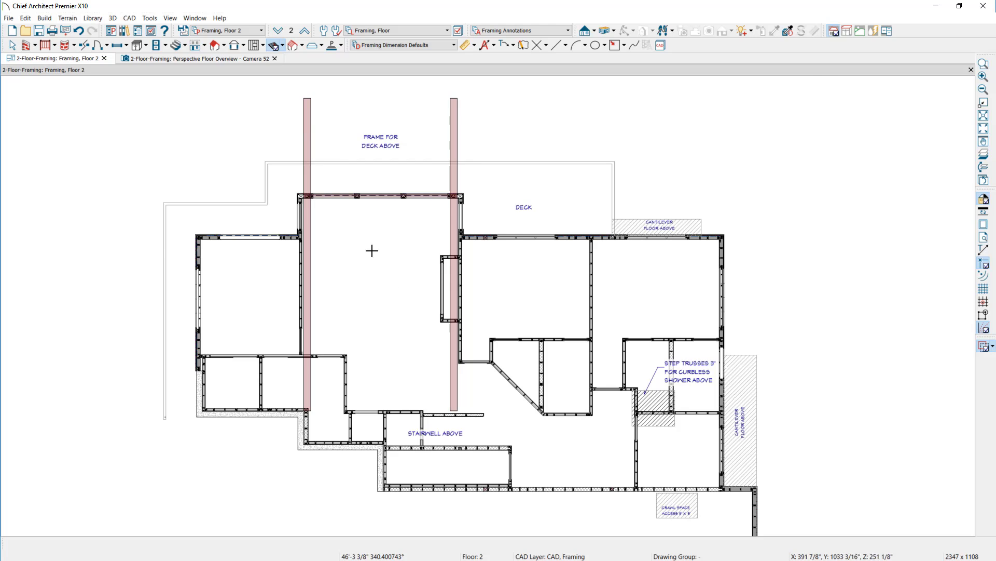
left_click_drag(455, 414, 305, 413)
Step: Set the new floor beam to 22" deep and 3.5" wide, with its bottom at 241 3/8"
double_click(331, 413)
double_click(154, 148)
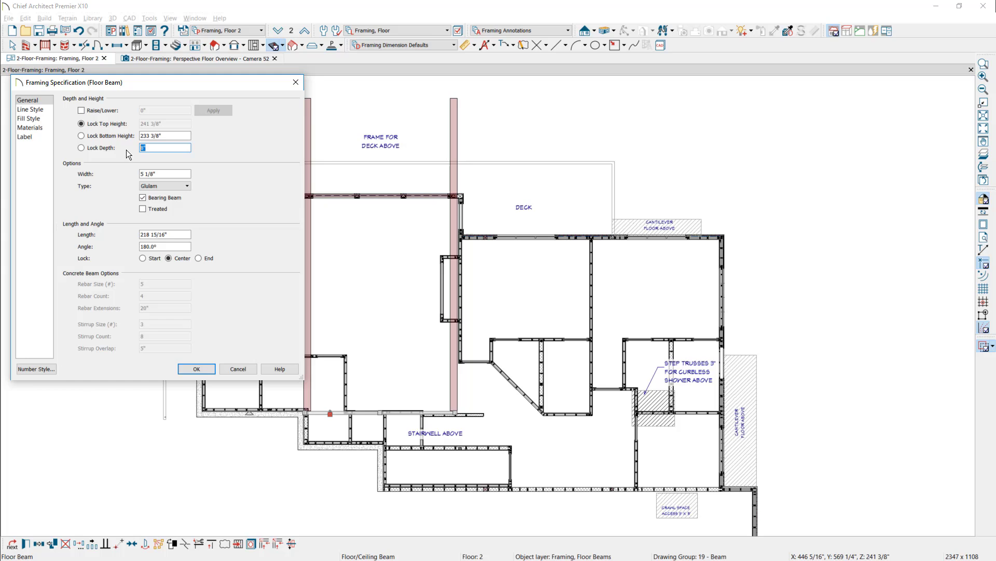
key("Tab")
double_click(170, 136)
type("241 3/8\"")
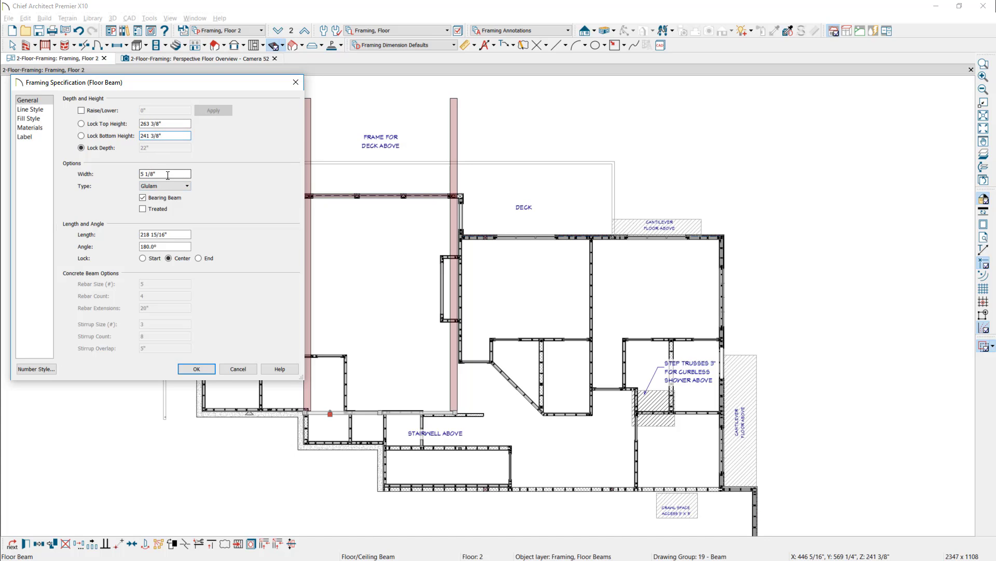
left_click_drag(177, 174, 113, 174)
type("3.5")
Step: Fill the floor beam solid dark red at 75% transparency
left_click(38, 118)
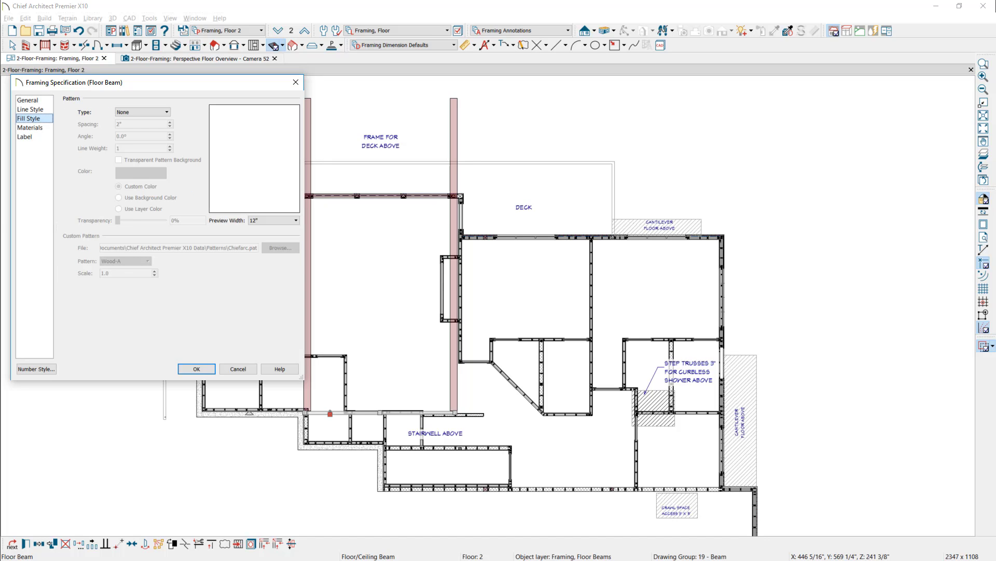
left_click(133, 113)
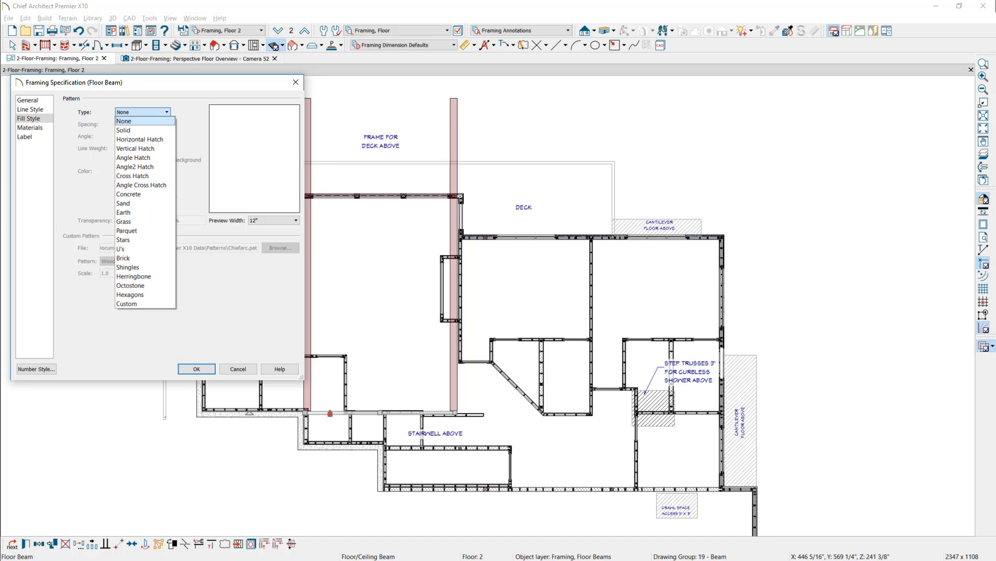
left_click(123, 130)
left_click(129, 171)
left_click(176, 312)
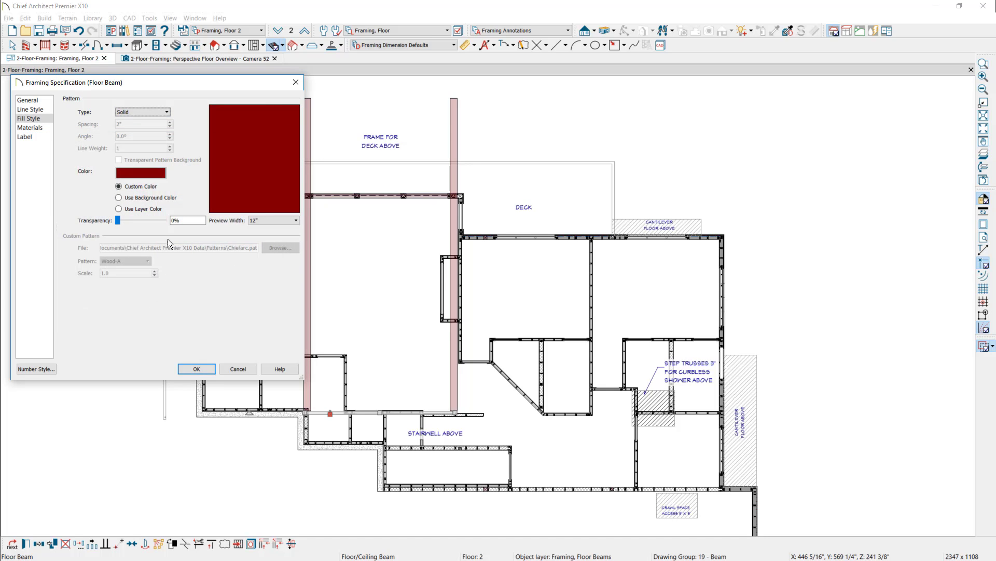
type("75")
Step: Label the floor beam '22 x 3.5' and apply the settings
left_click(26, 137)
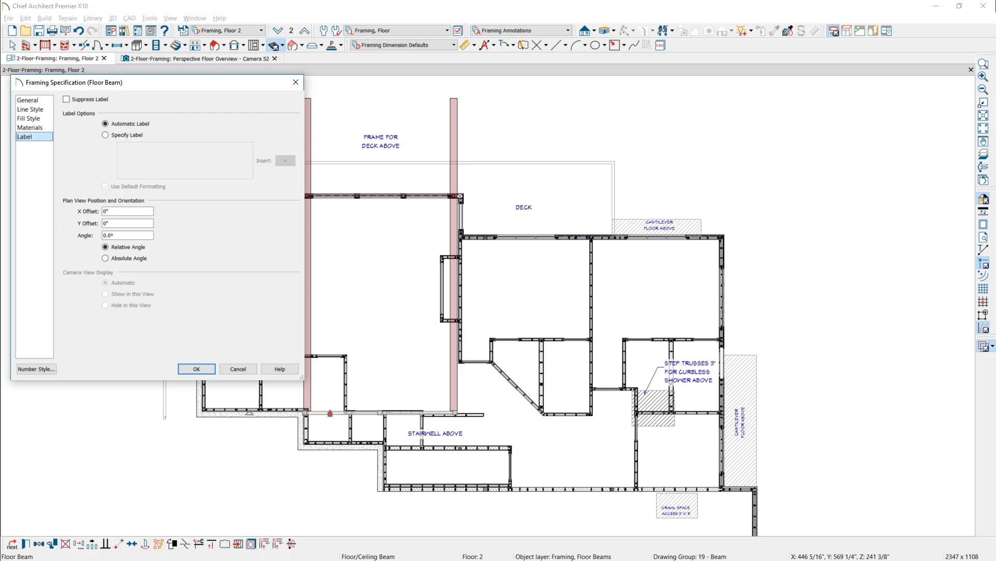
left_click(110, 135)
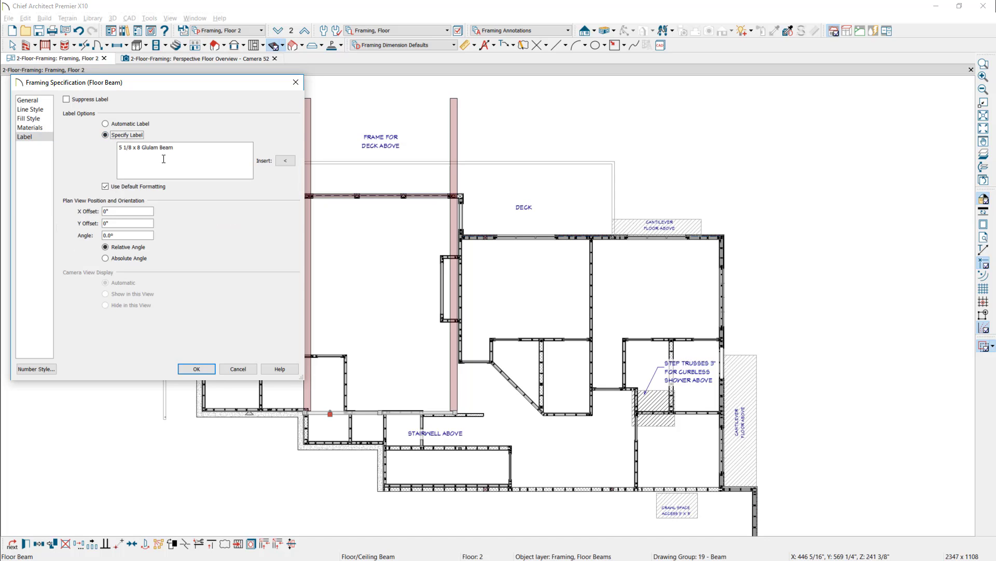
left_click_drag(119, 148, 139, 148)
key("BackSpace")
type("22 x 3.5")
left_click(196, 368)
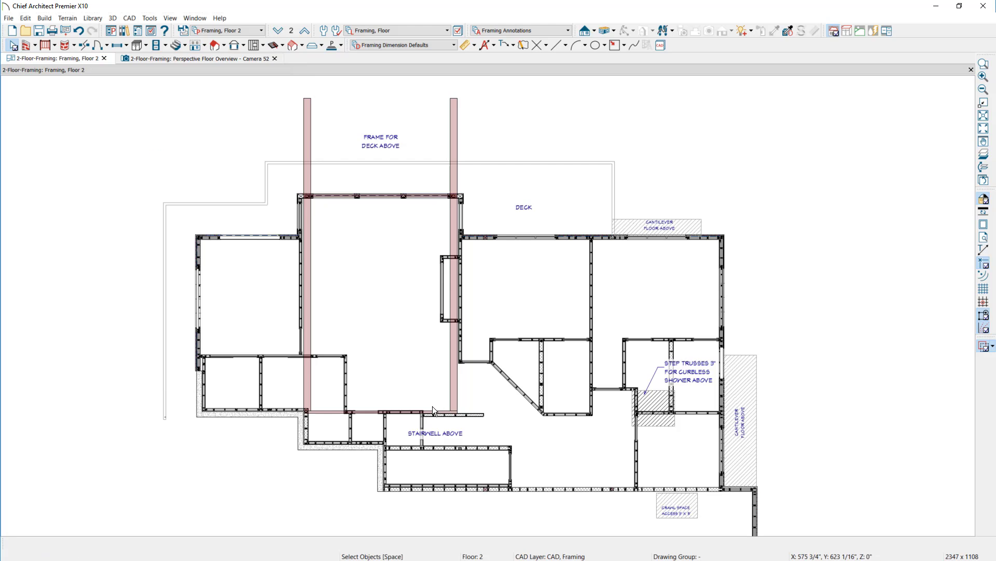
Step: Extend the Glulam beam's right end past the second steel beam and view the 3D floor overview
left_click(436, 411)
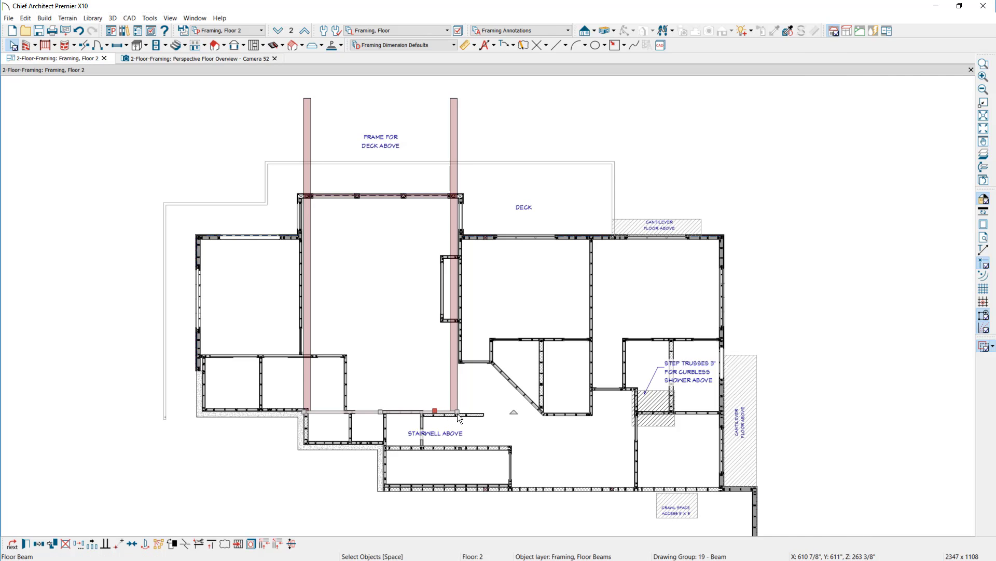
left_click_drag(457, 413, 487, 412)
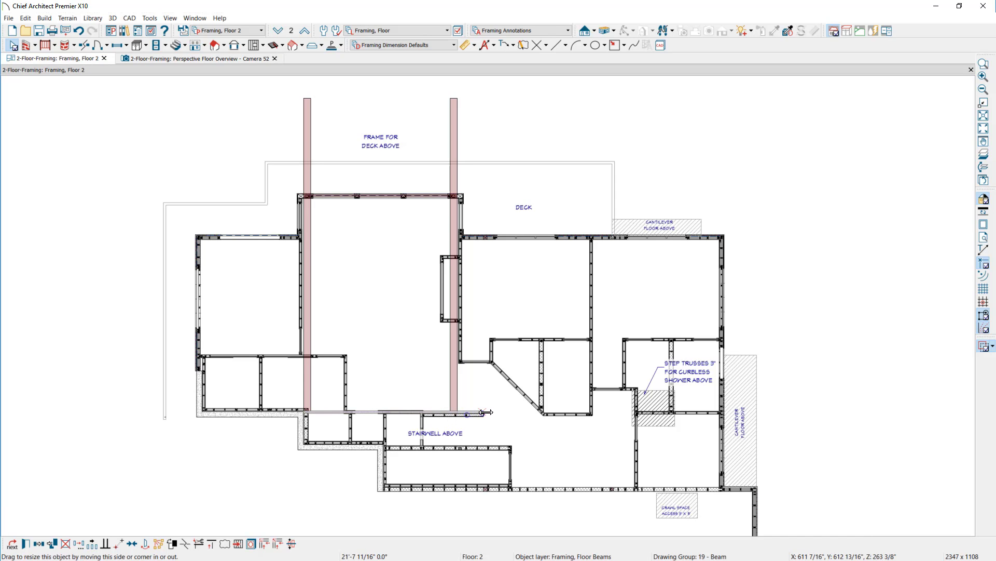
left_click(248, 58)
left_click_drag(399, 249, 501, 247)
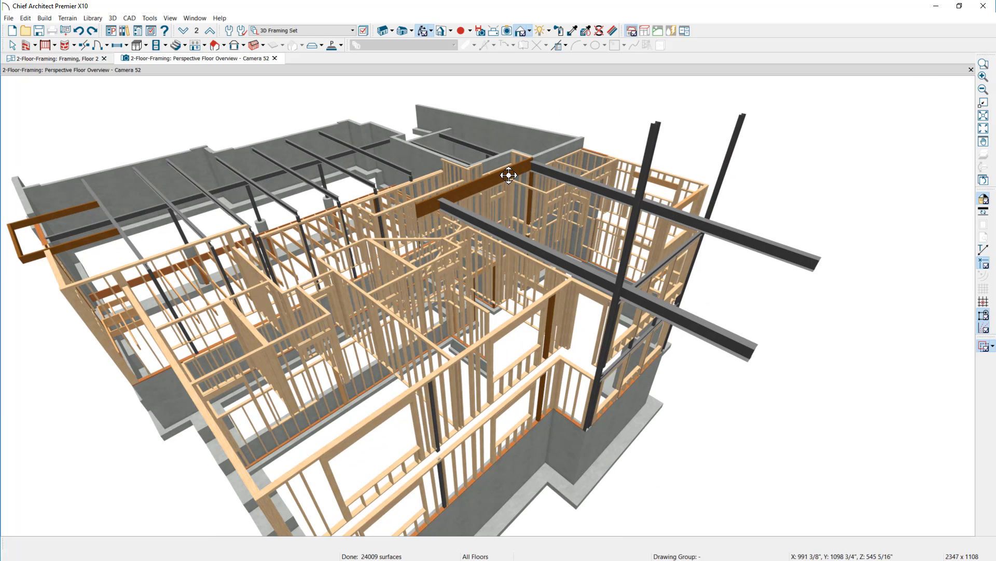
scroll(508, 175, "up", 3)
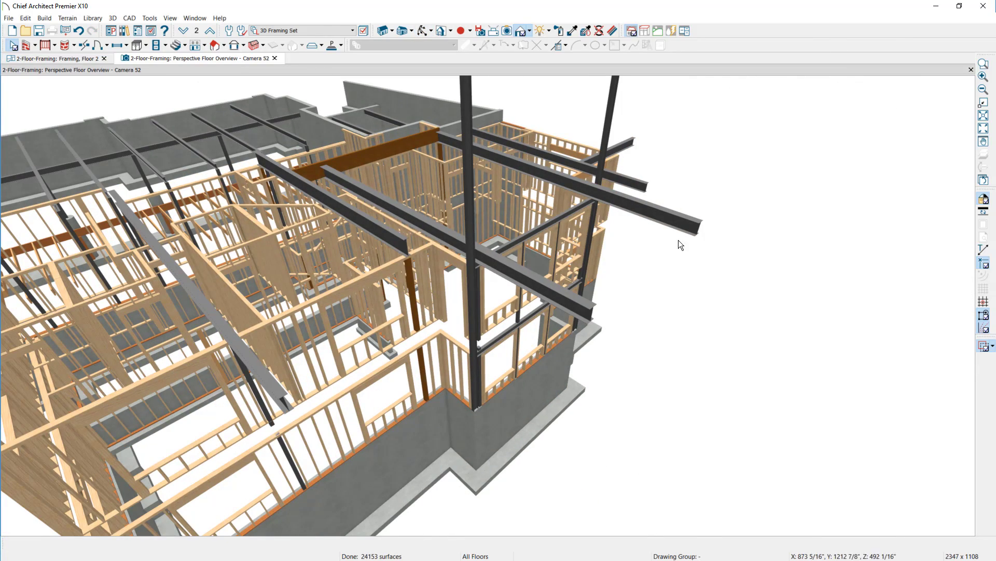
Step: On the Floor 2 framing plan, trace a CAD line around the deck frame's outer edge
left_click(71, 60)
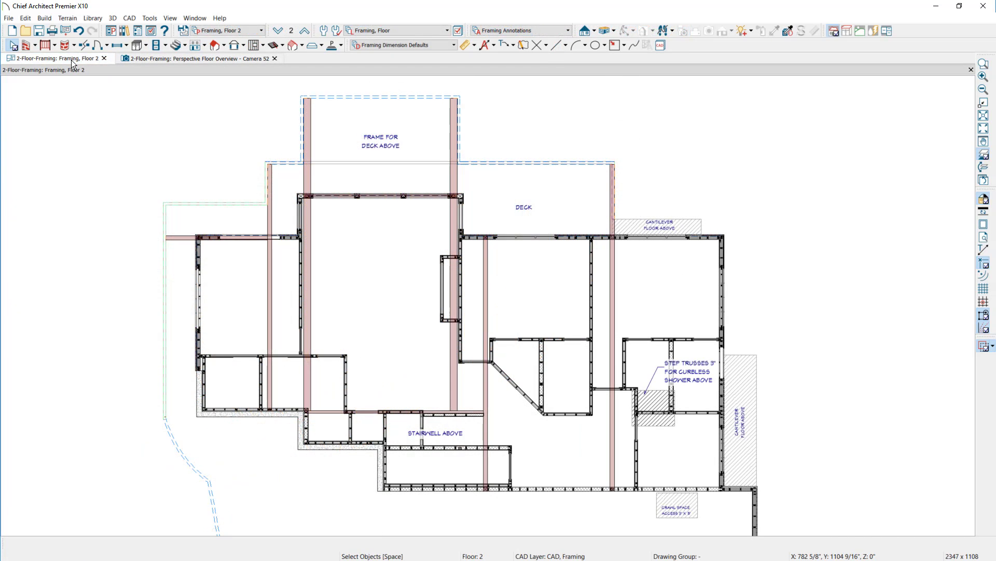
left_click(566, 46)
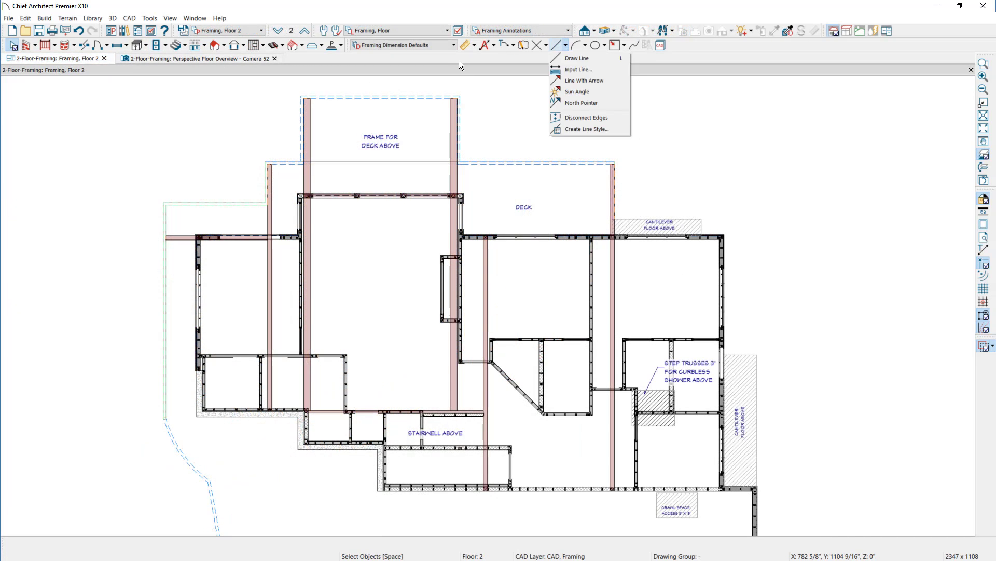
left_click(569, 58)
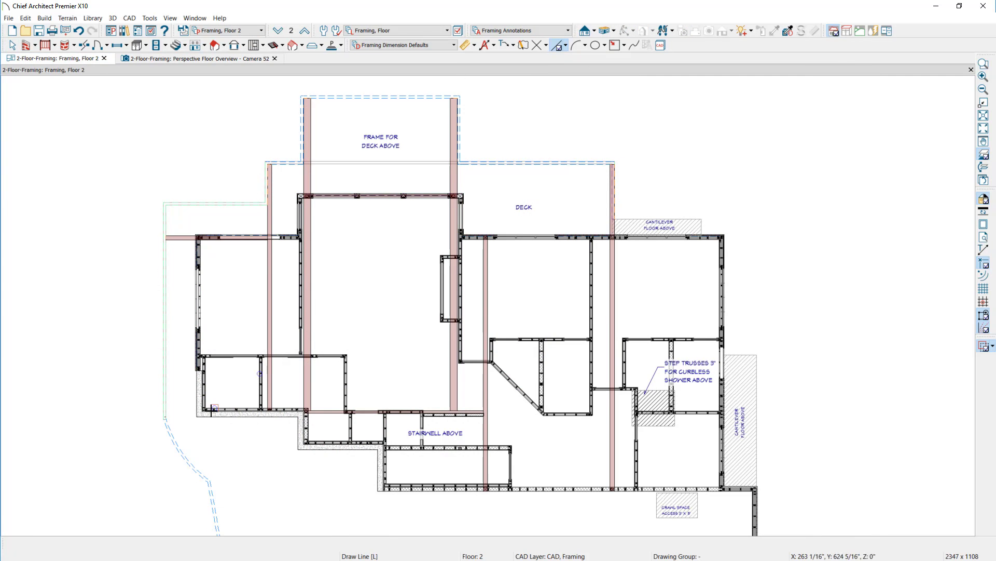
mouse_move(196, 416)
left_mouse_down()
mouse_move(160, 416)
mouse_move(160, 202)
mouse_move(264, 196)
mouse_move(266, 160)
mouse_move(301, 161)
mouse_move(300, 96)
mouse_move(460, 96)
left_mouse_up()
mouse_move(460, 95)
left_mouse_down()
mouse_move(460, 160)
mouse_move(615, 161)
mouse_move(615, 219)
left_mouse_up()
key("space")
left_click(179, 416)
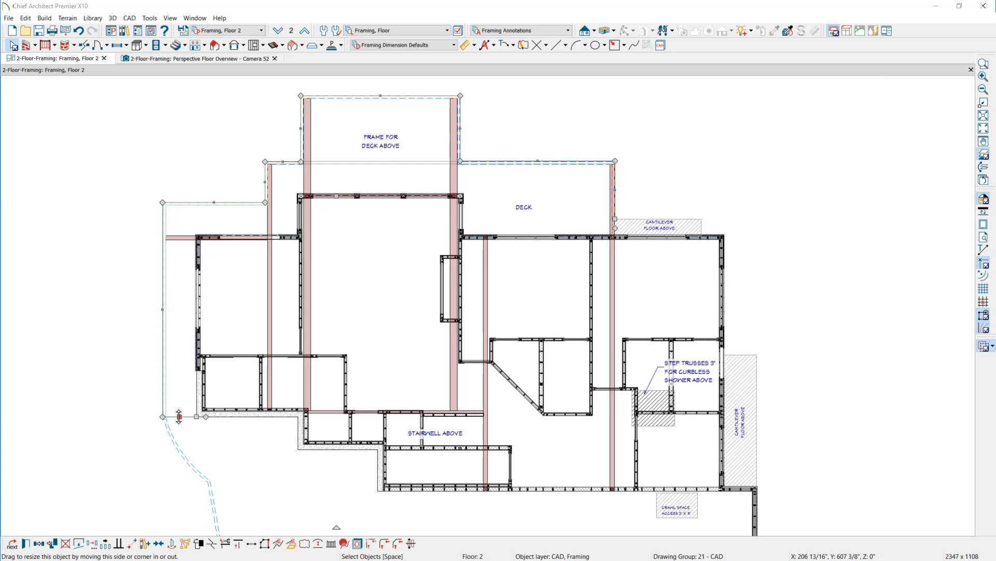
Step: Convert the traced deck outline into a molding polyline
left_click(291, 544)
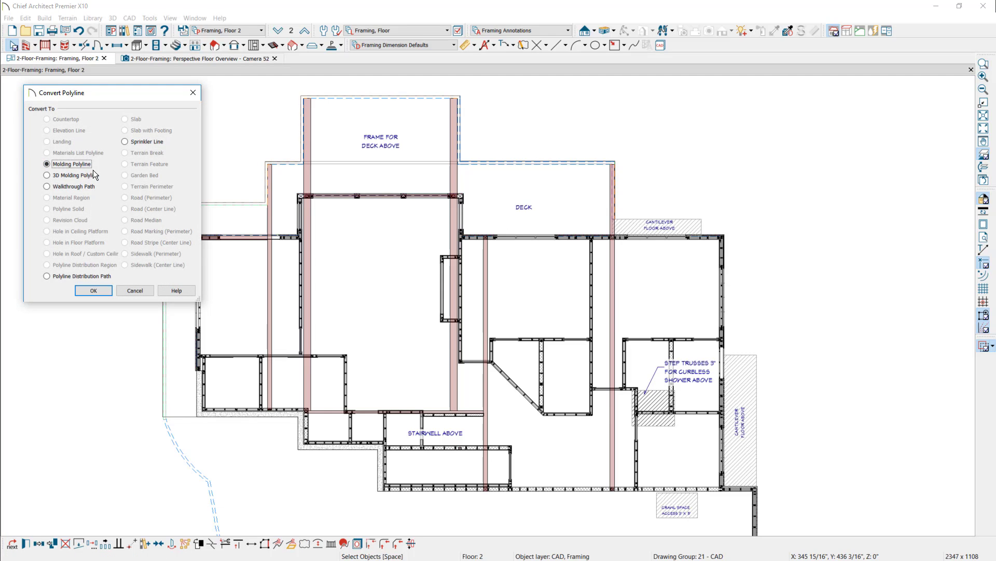
left_click(94, 290)
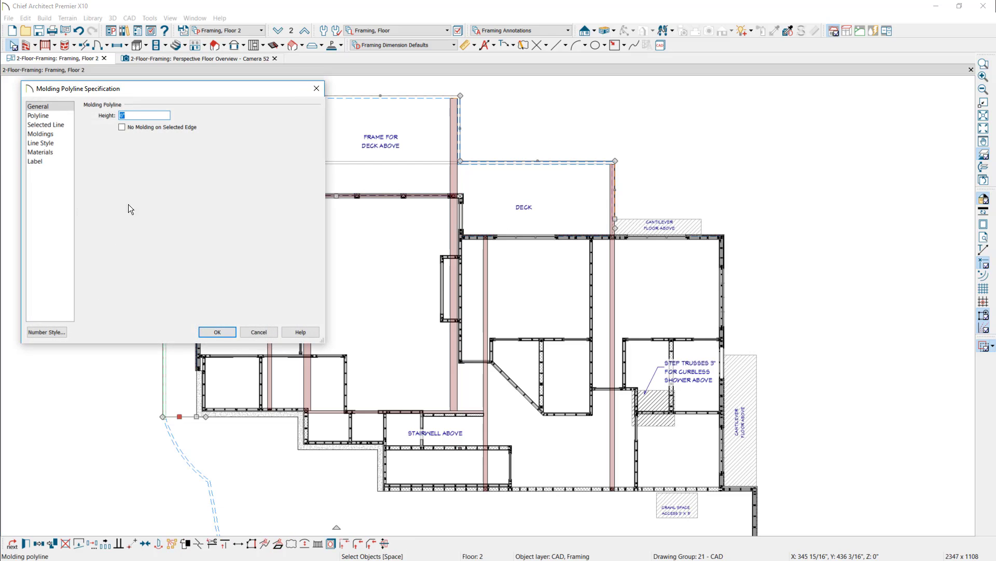
type("241 3/9")
Step: Give the molding a Brackets and Channels C-Channel profile 18" high and apply it
left_click(40, 134)
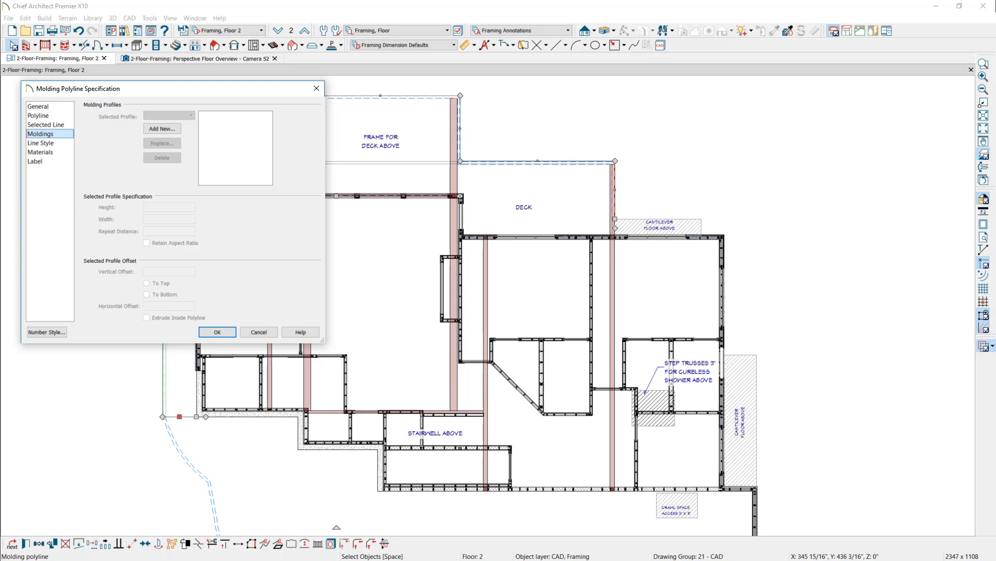
left_click(160, 128)
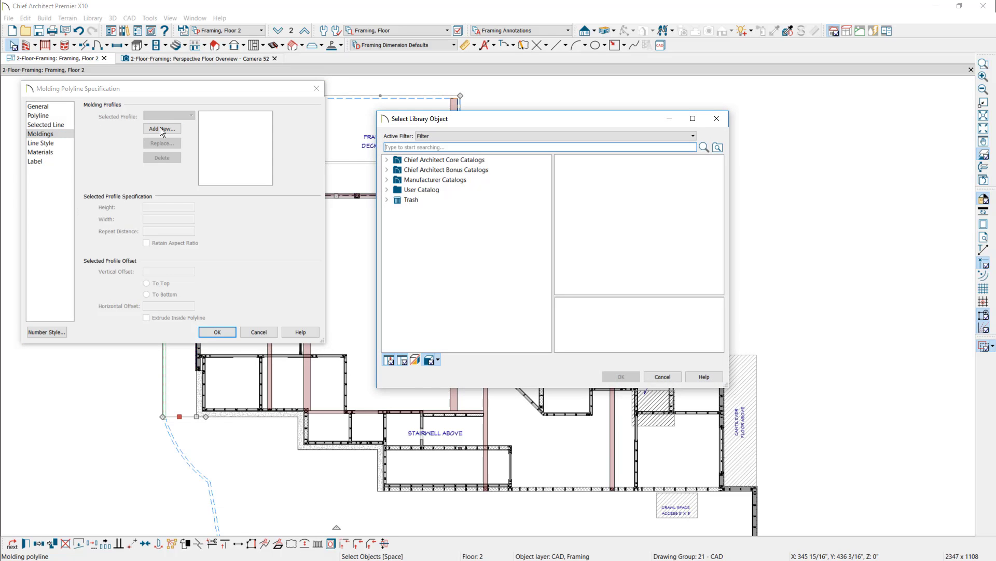
left_click(387, 160)
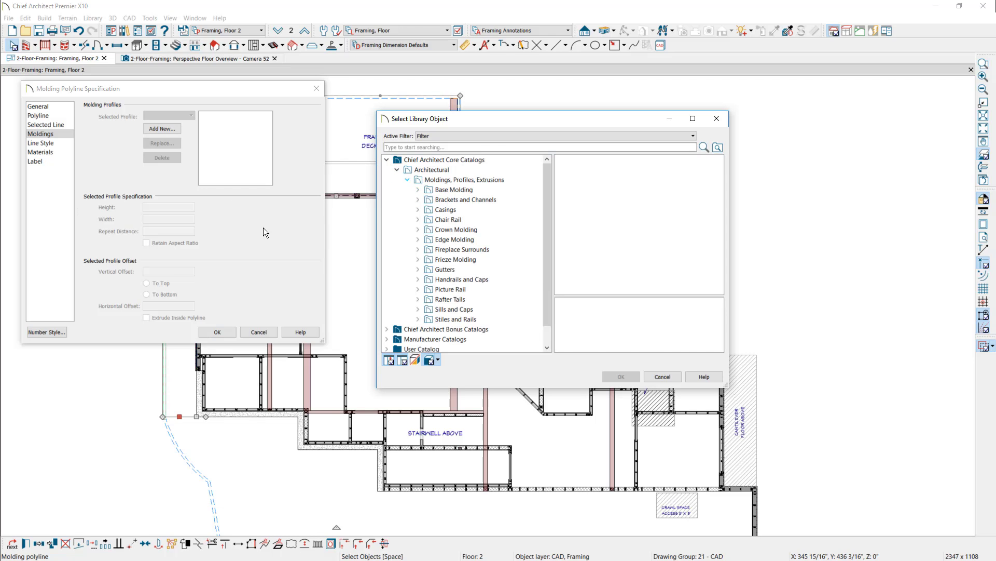
left_click(457, 200)
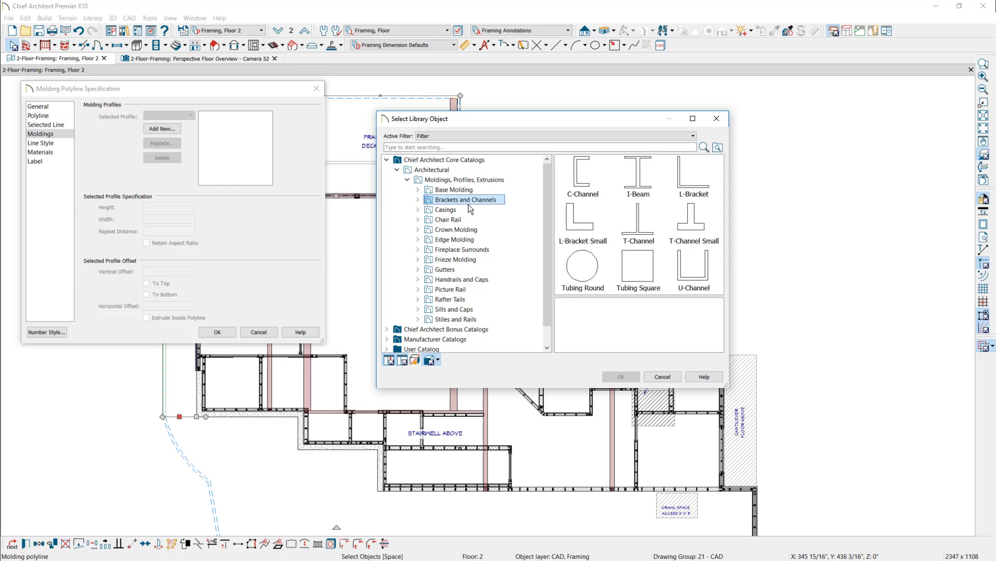
left_click(600, 180)
left_click(622, 377)
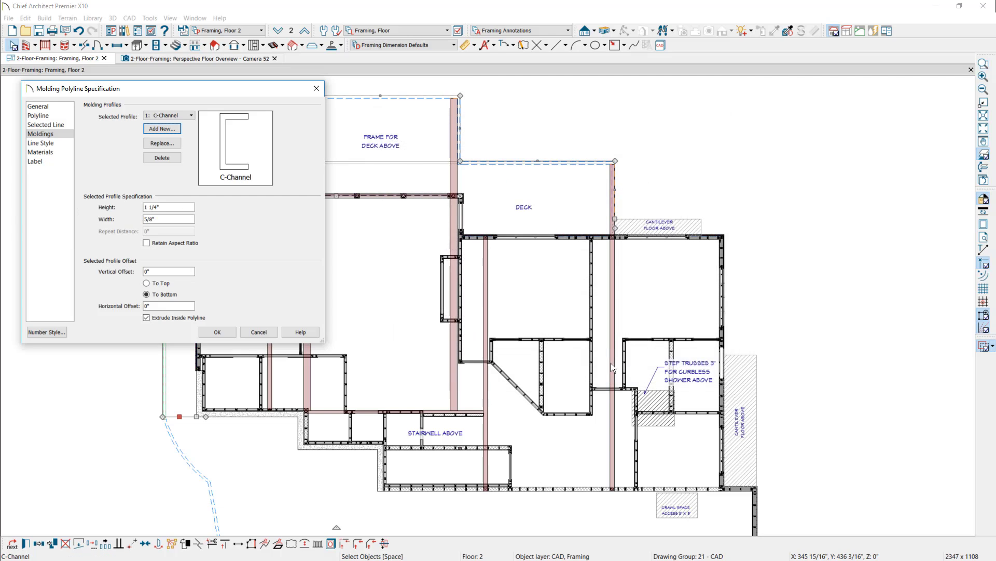
left_click_drag(176, 206, 144, 207)
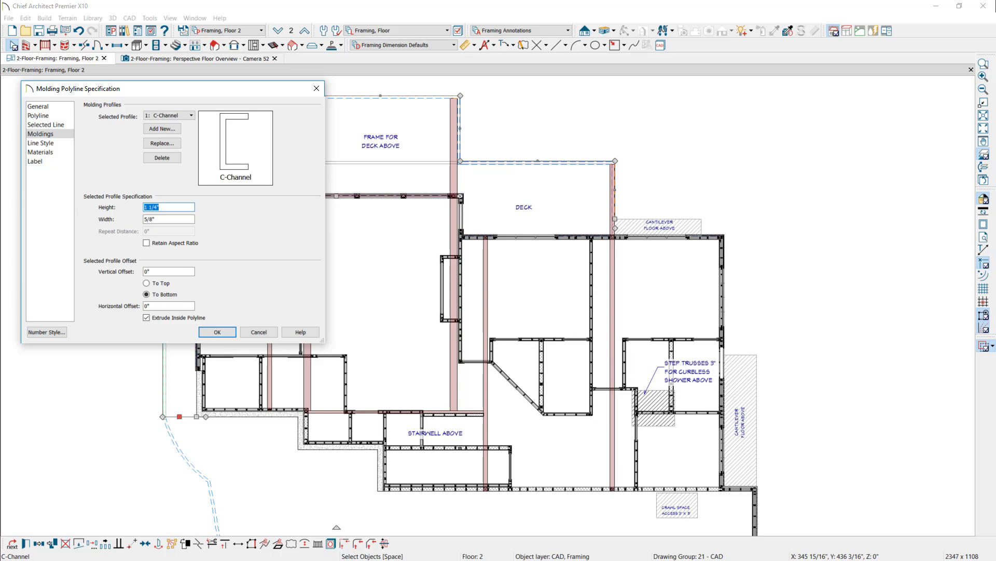
type("18")
key("Tab")
key("Return")
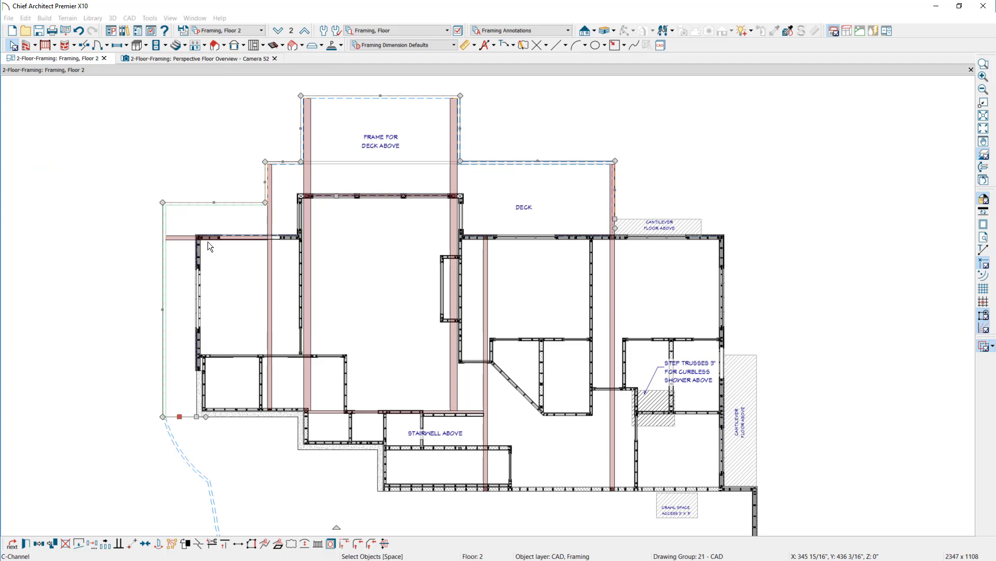
Step: In Camera 52, eyedrop the steel beam's Light-Steel colour onto the C-channel deck rim, then view the cantilever detail
left_click(214, 61)
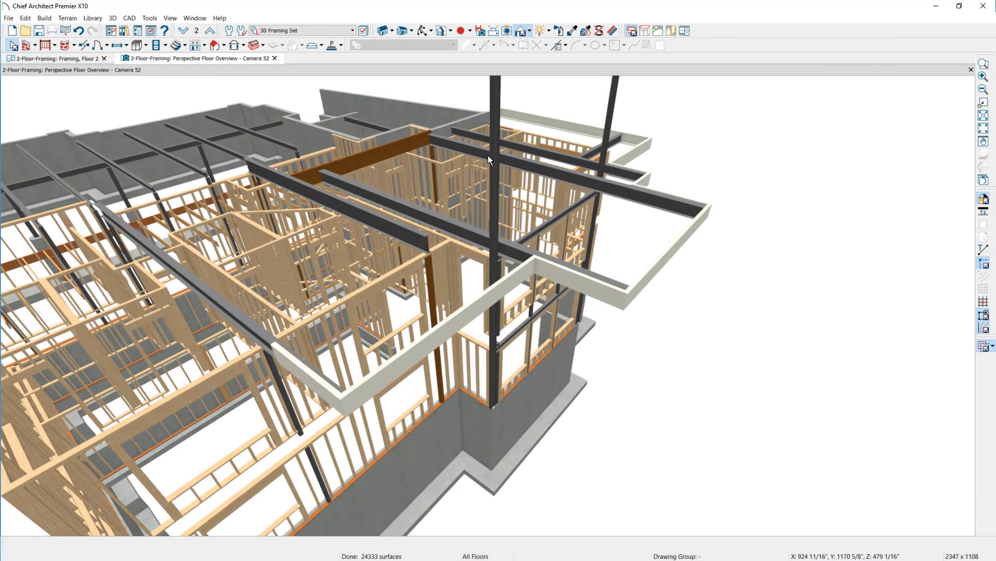
left_click(574, 33)
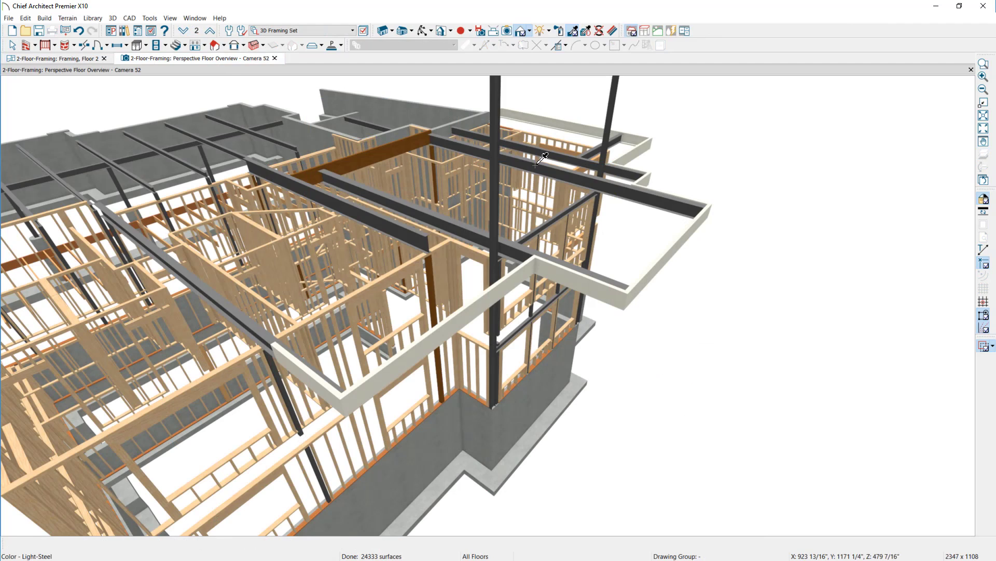
left_click(540, 161)
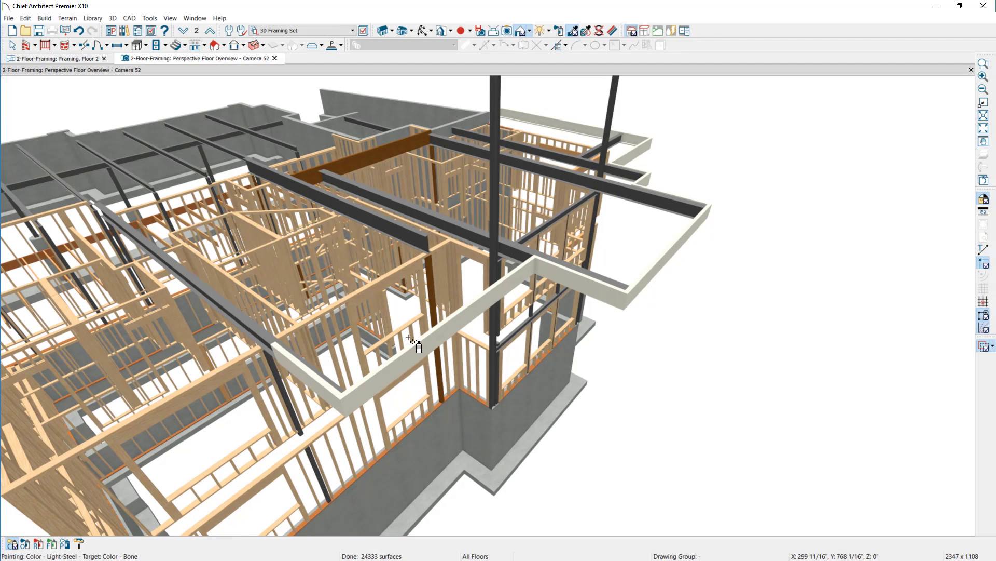
left_click(525, 270)
middle_click_drag(632, 362, 464, 380)
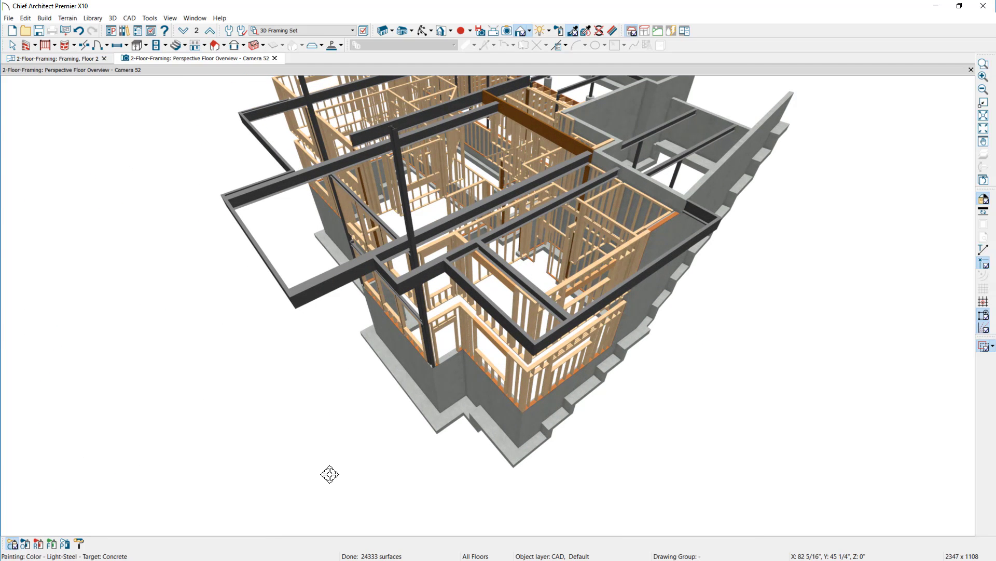
left_click_drag(995, 130, 572, 68)
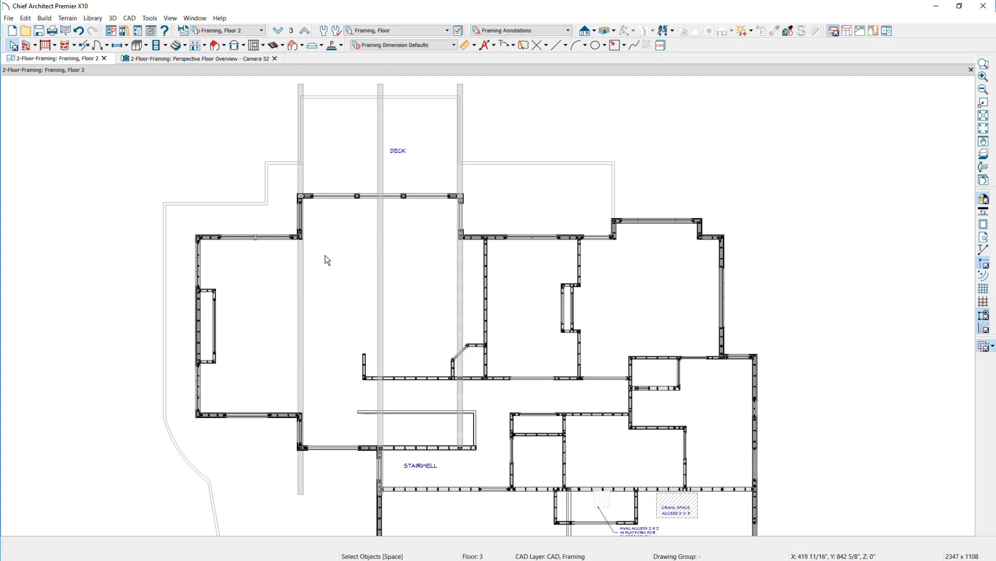
left_click(157, 318)
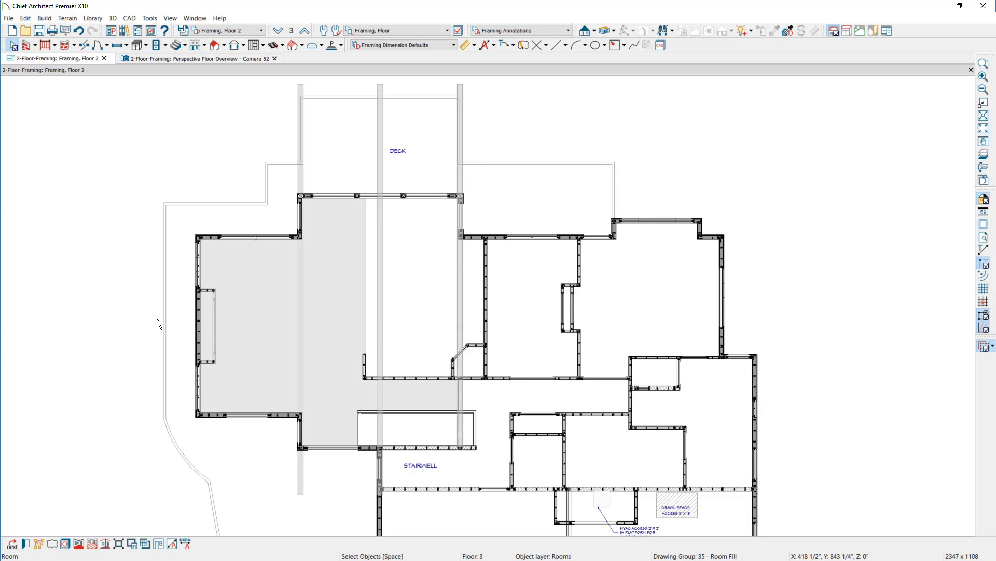
double_click(156, 319)
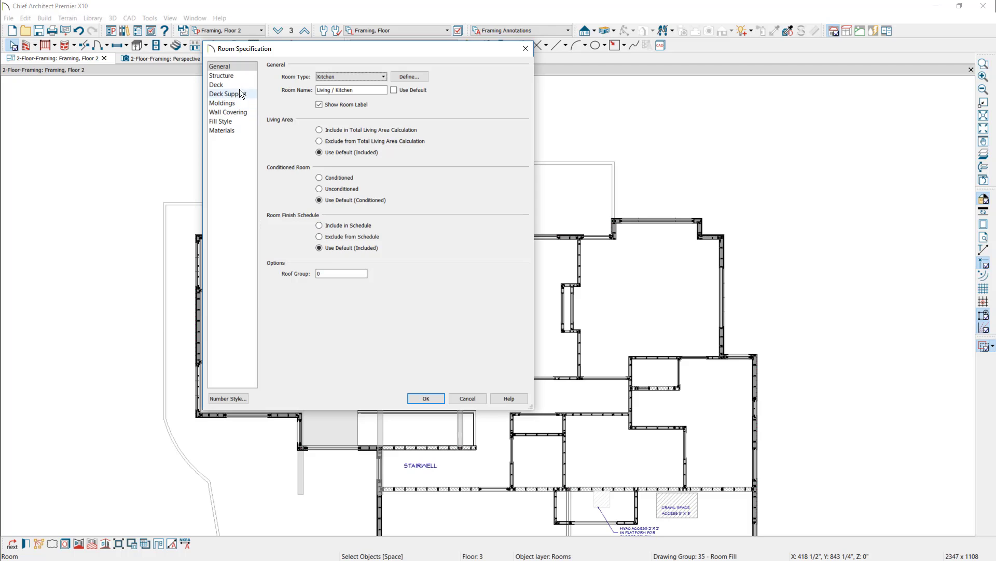
left_click(222, 75)
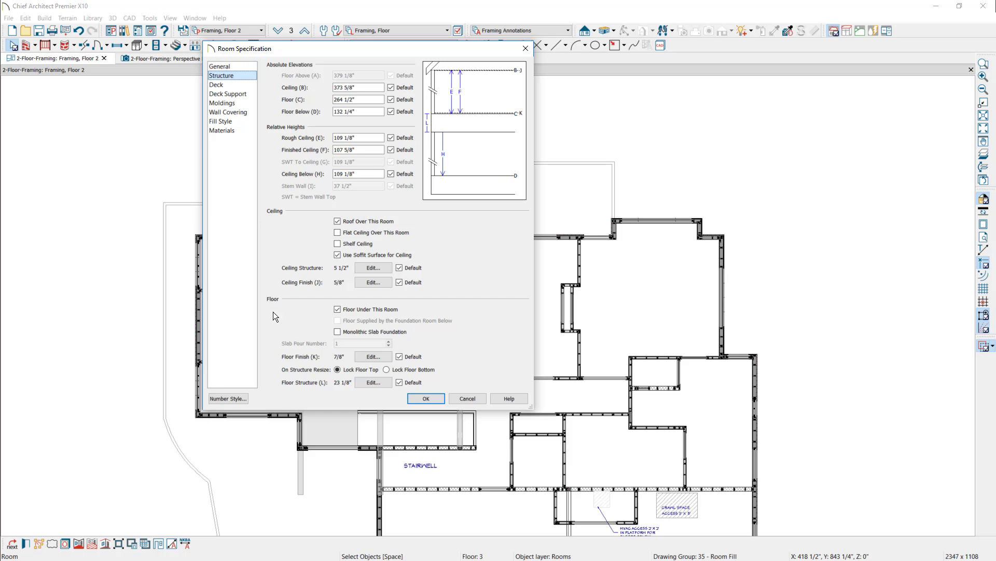
left_click(374, 383)
left_click(99, 161)
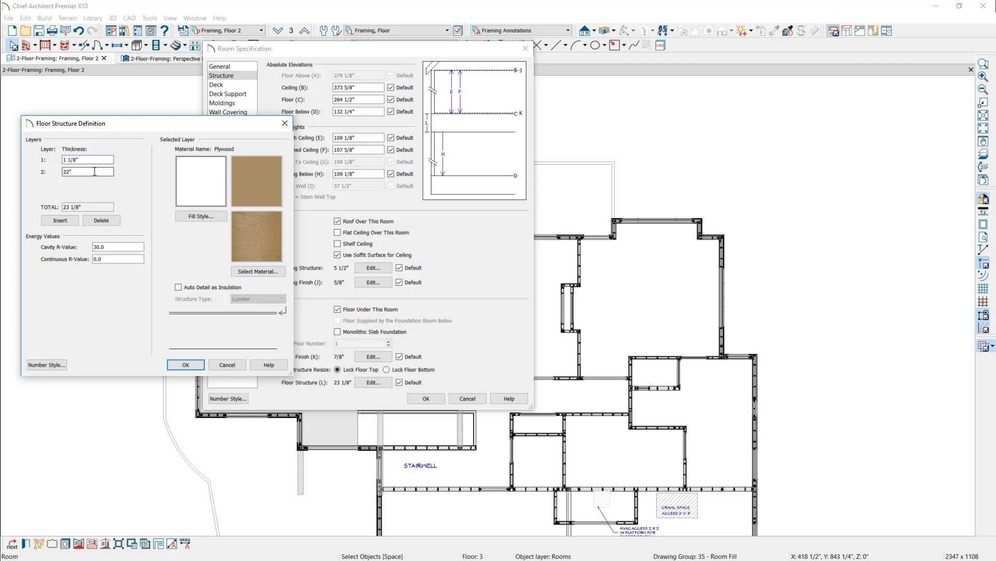
left_click(285, 123)
left_click(526, 49)
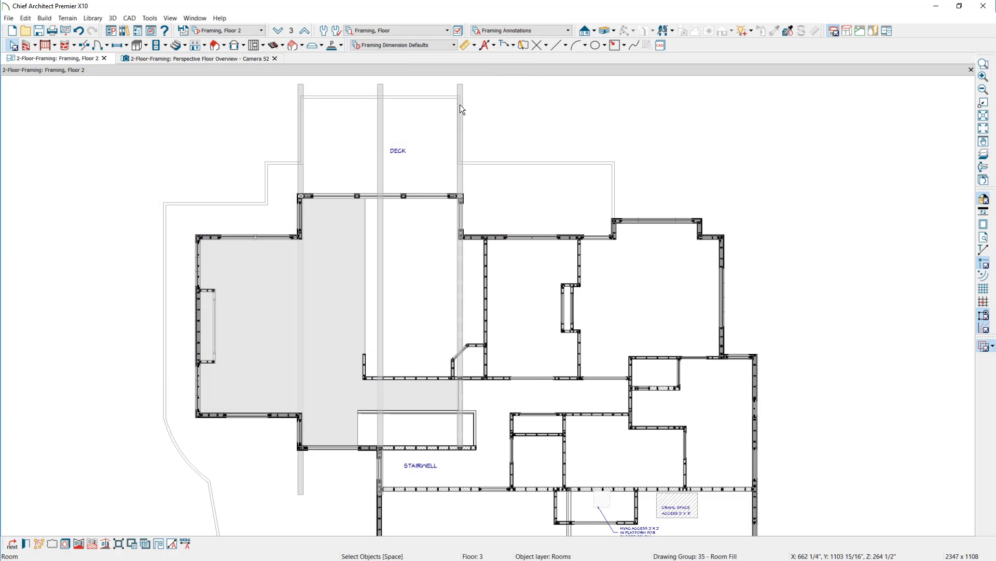
left_click(334, 158)
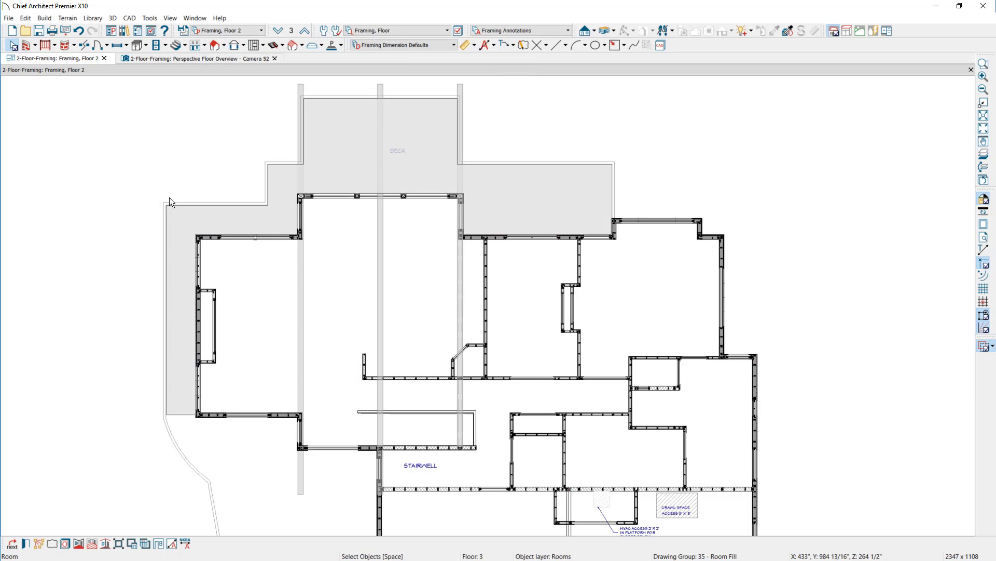
double_click(334, 158)
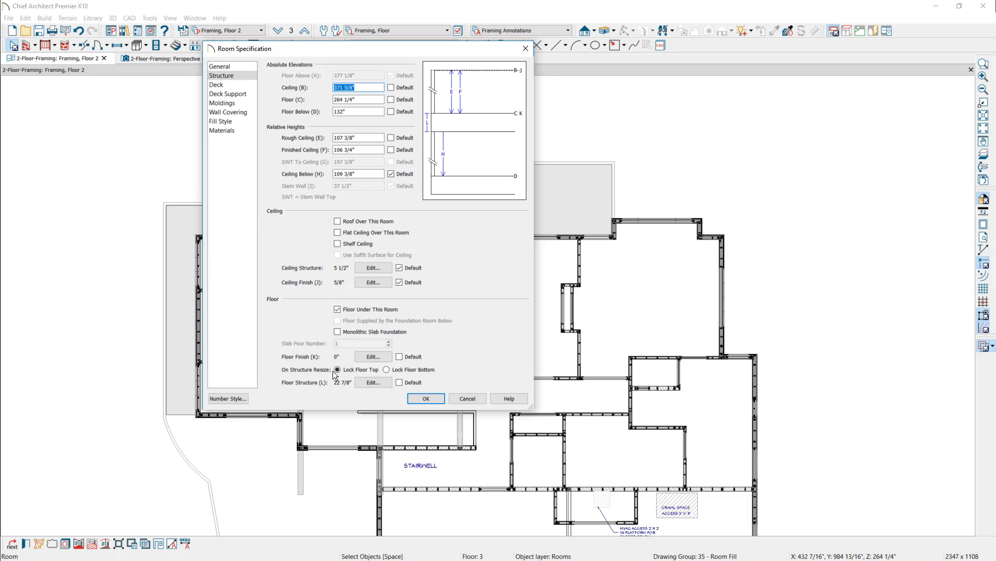
left_click(368, 384)
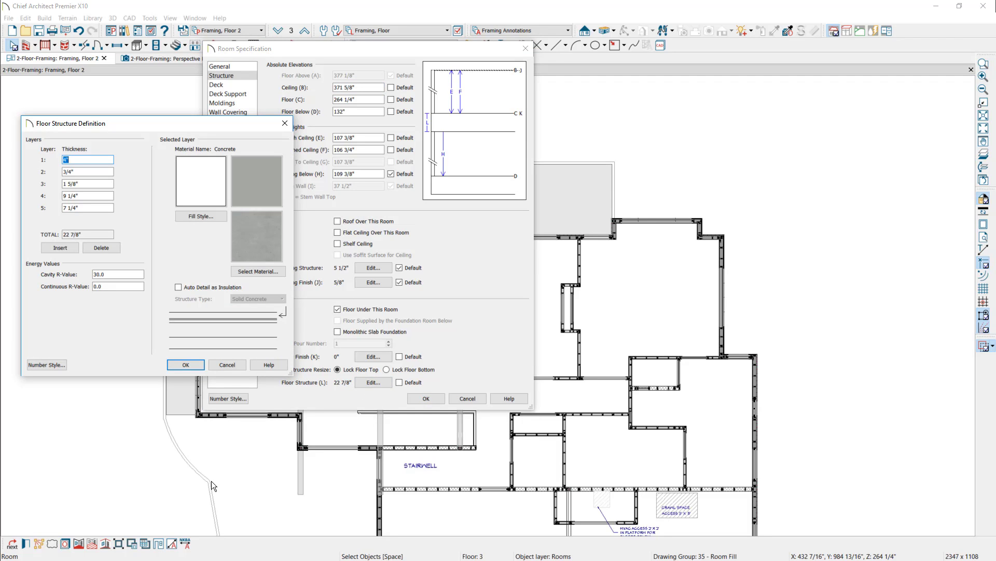
left_click(101, 162)
left_click(95, 173)
left_click(92, 184)
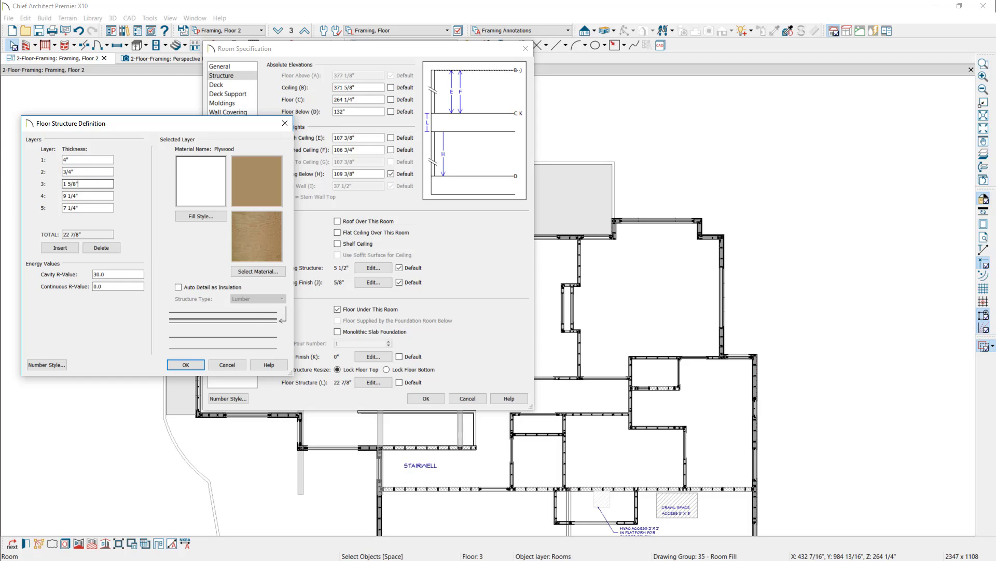
left_click(91, 196)
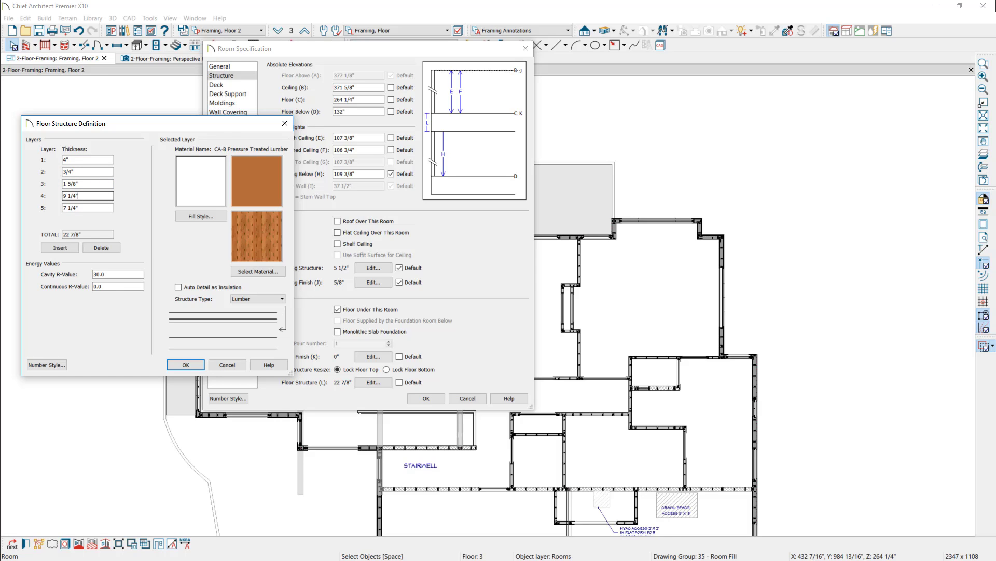
left_click(83, 207)
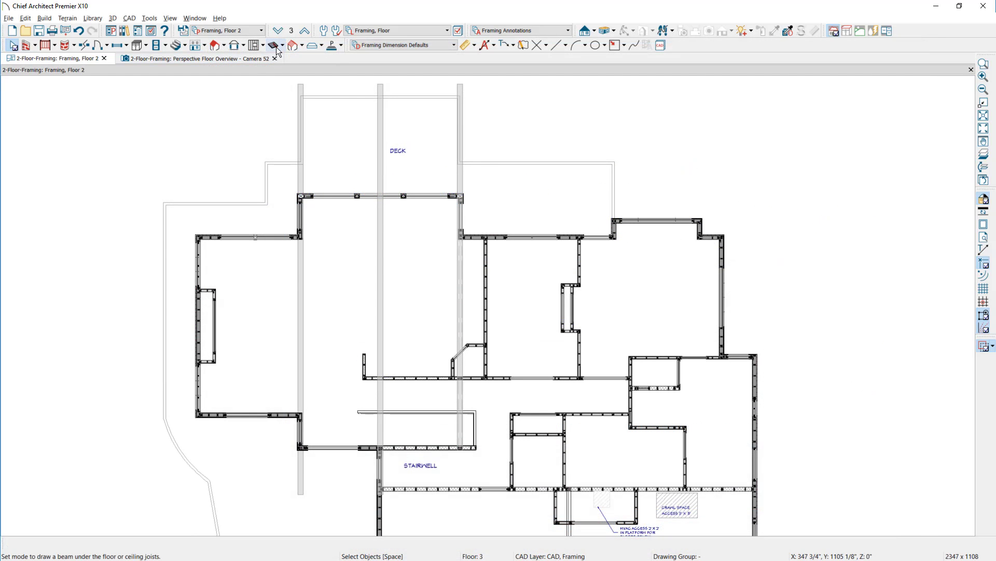
Step: On Floor 2, check Build Floor Framing for the 2nd floor in Build Framing to generate 24" joists
left_click(279, 32)
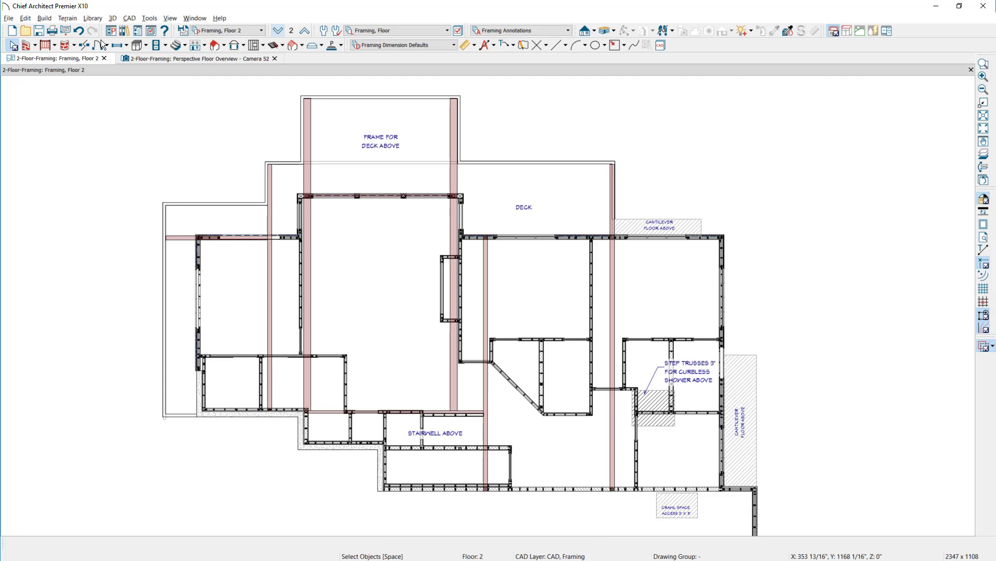
left_click(44, 18)
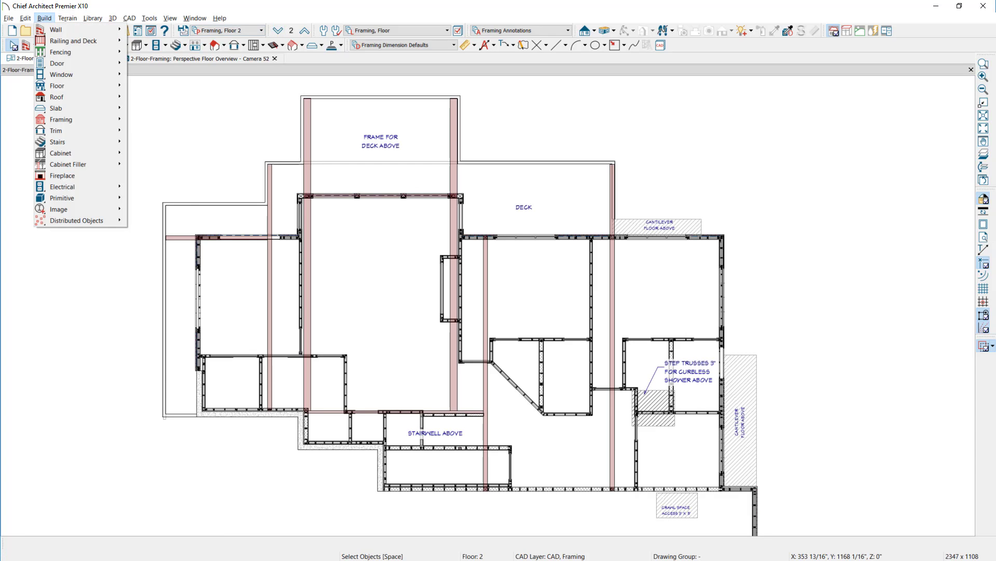
mouse_move(65, 117)
left_click(134, 119)
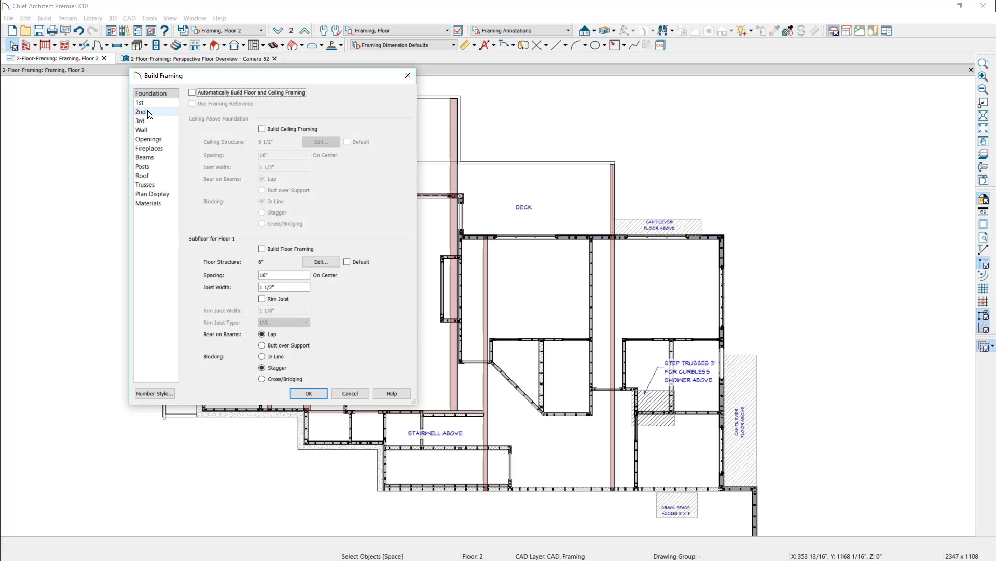
left_click(147, 111)
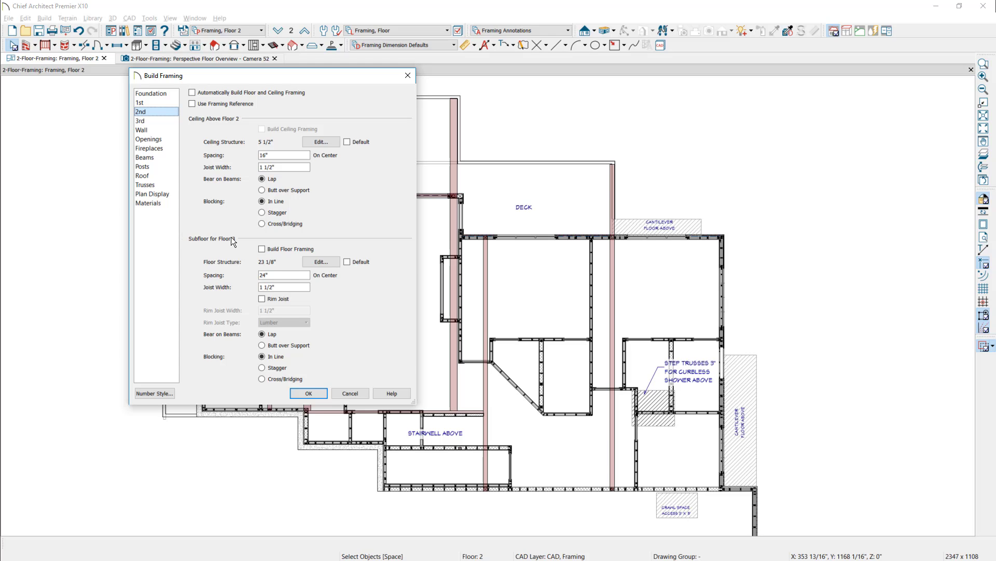
left_click(262, 249)
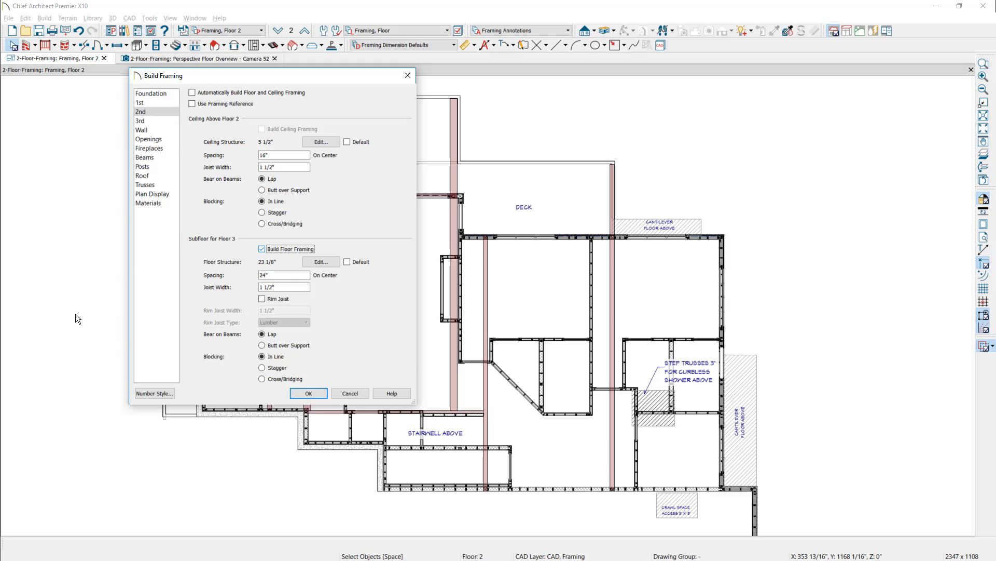
left_click(308, 393)
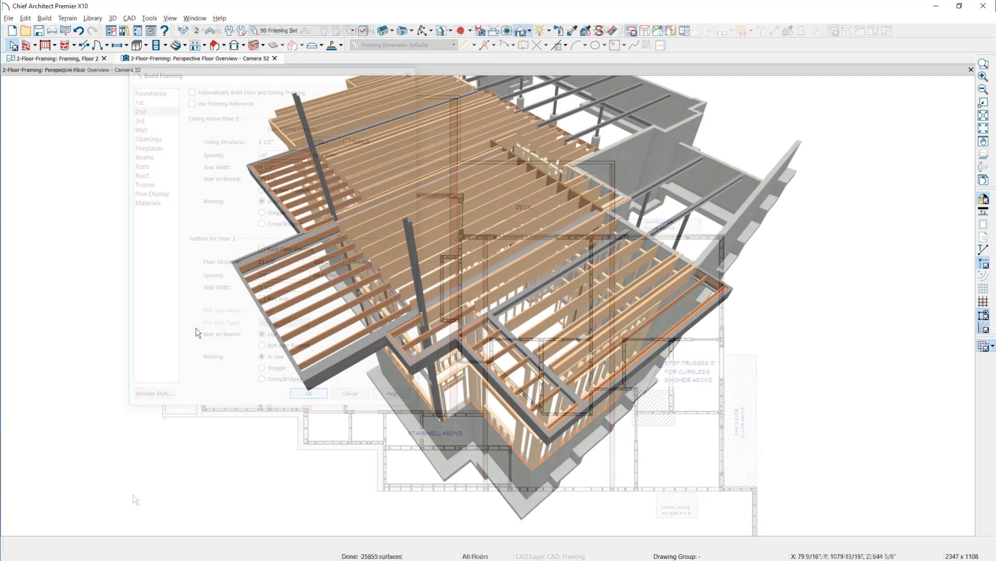
Step: Orbit the Perspective Floor Overview to inspect the newly built wood joists
left_click_drag(226, 323, 378, 306)
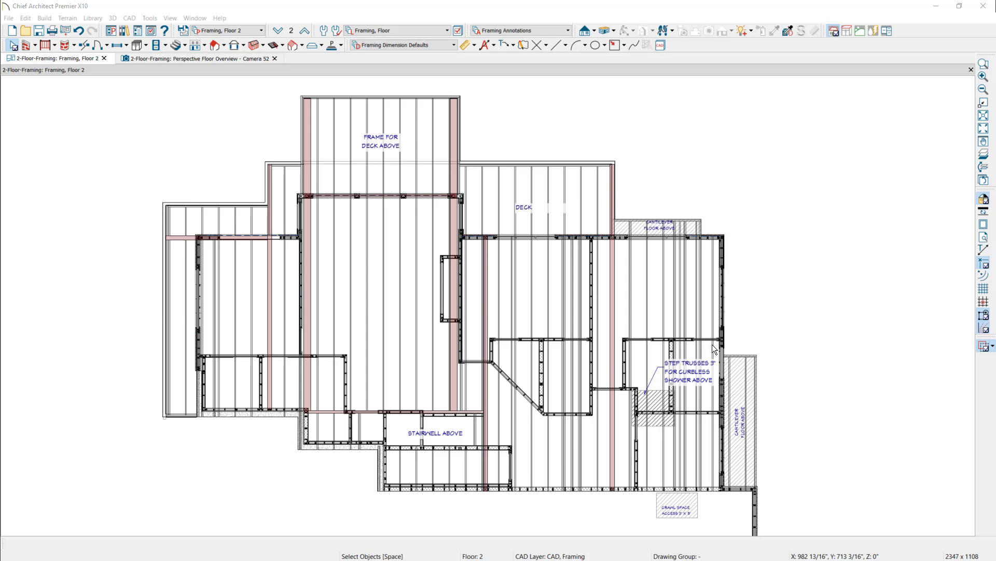
Step: Draw a vertical joist direction line over the DECK area using Build > Framing > Joist Direction
key("alt+b")
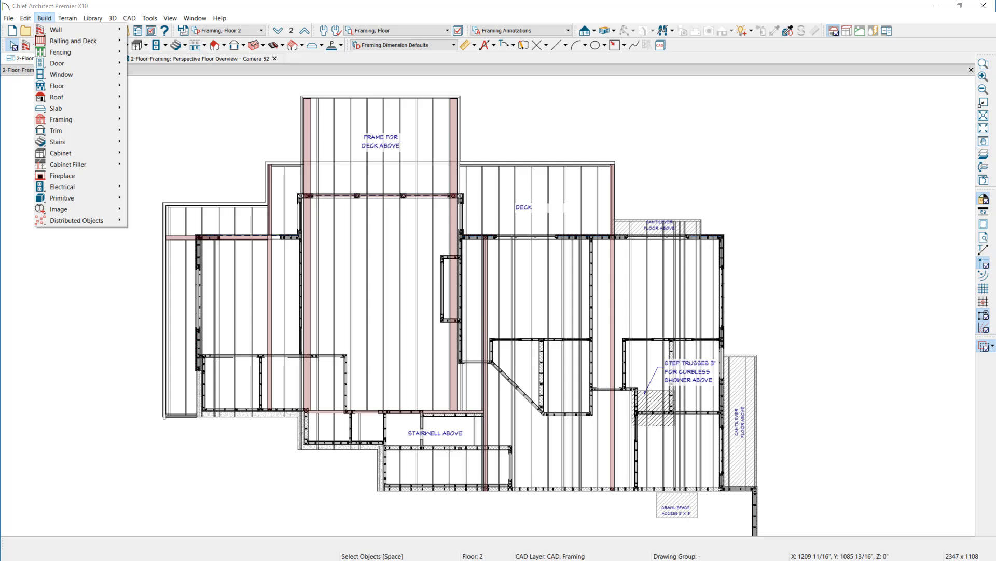
mouse_move(67, 116)
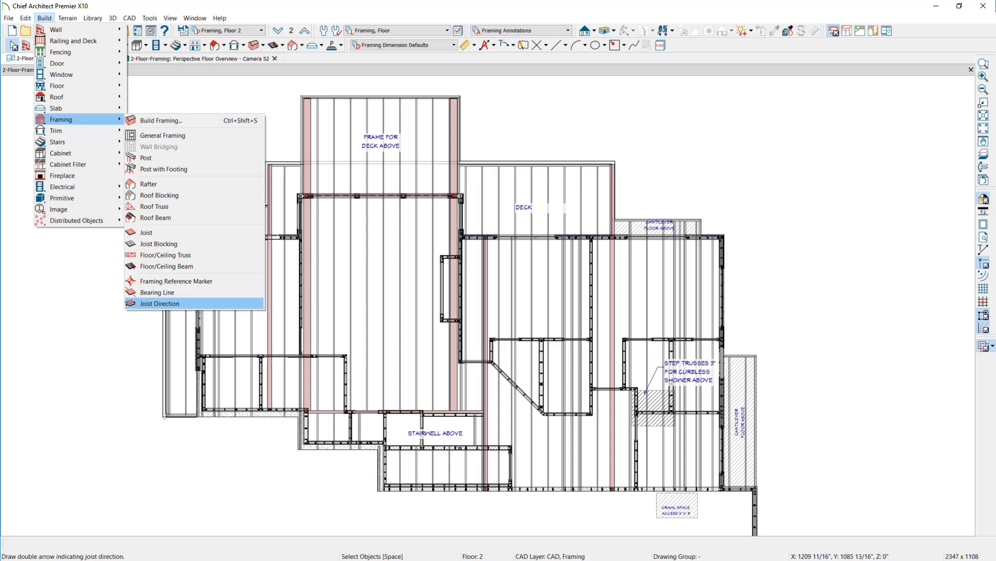
left_click(159, 303)
left_click_drag(557, 210, 559, 180)
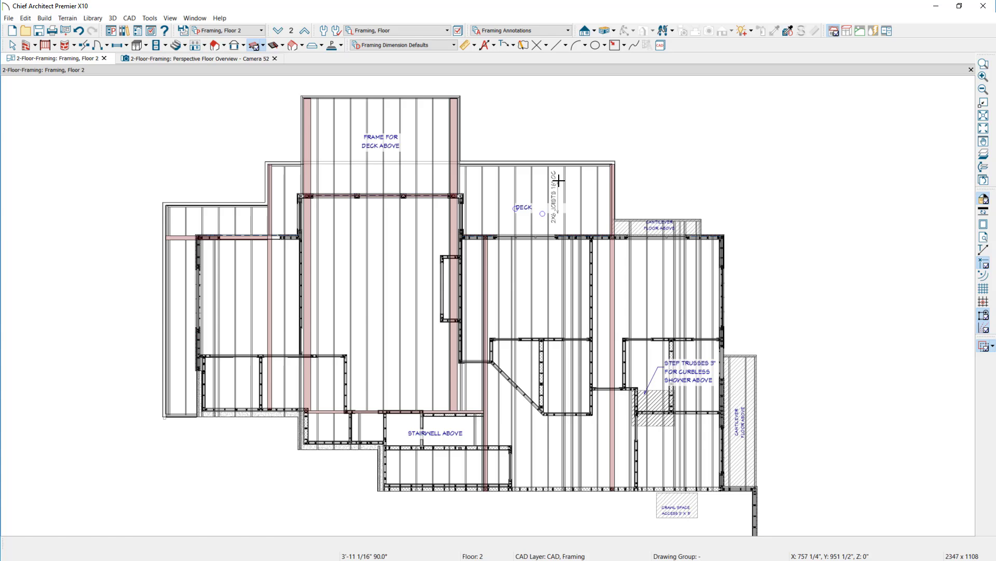
left_click_drag(558, 180, 559, 180)
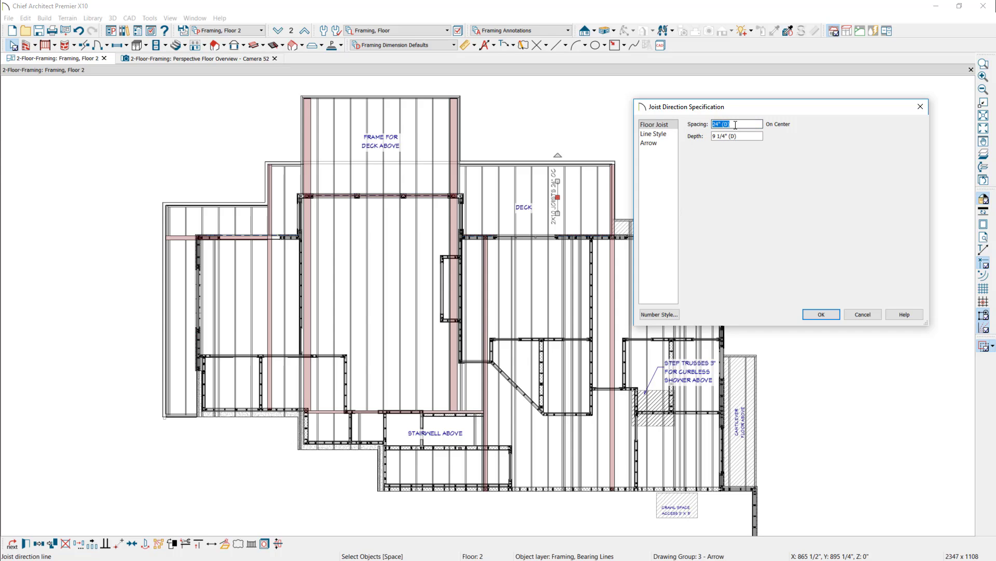
Step: Confirm the joist spacing and paste copies of the 2X10 JOISTS 16" OC label into the upper framing bays
type("1")
left_click(810, 314)
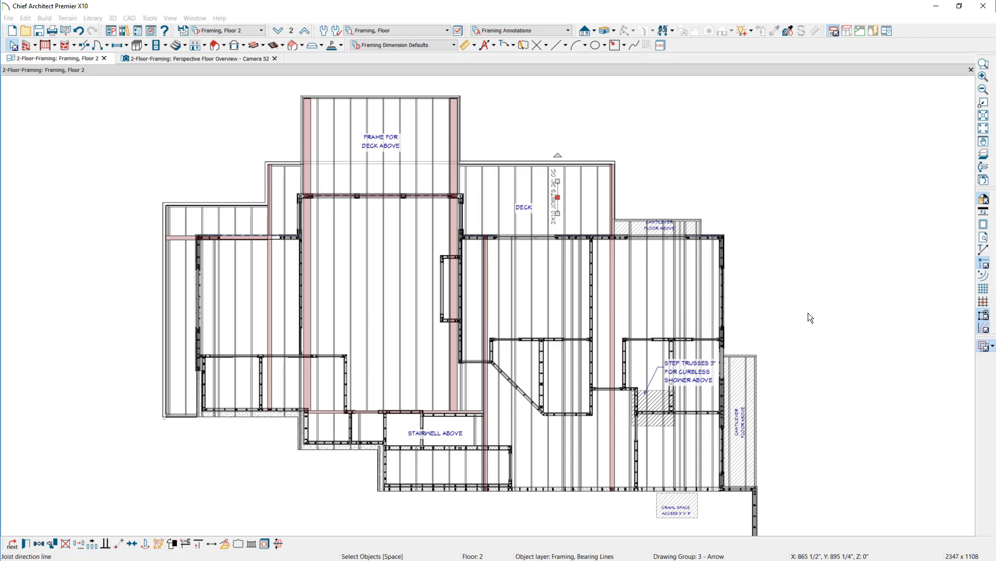
left_click(39, 544)
left_click(556, 198)
left_click_drag(556, 199, 358, 139)
left_click(280, 207)
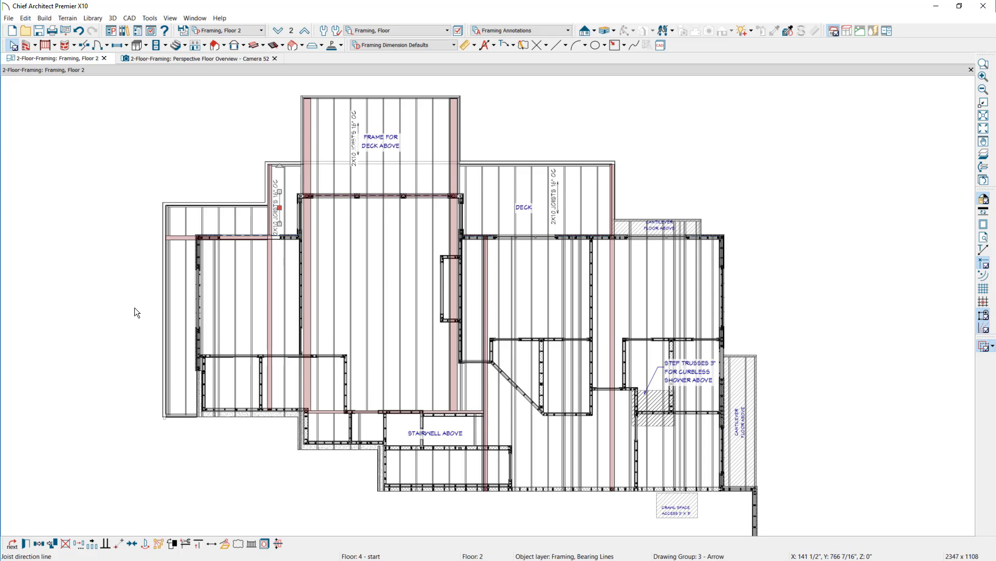
left_click(123, 321)
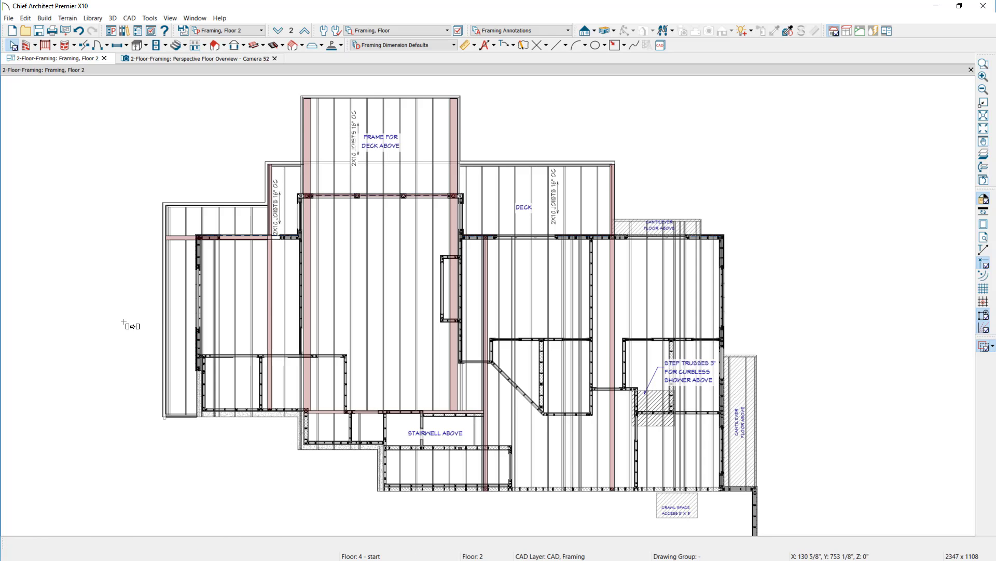
Step: Place another label copy in the lower-left bay and rotate it to run horizontally
left_click(185, 285)
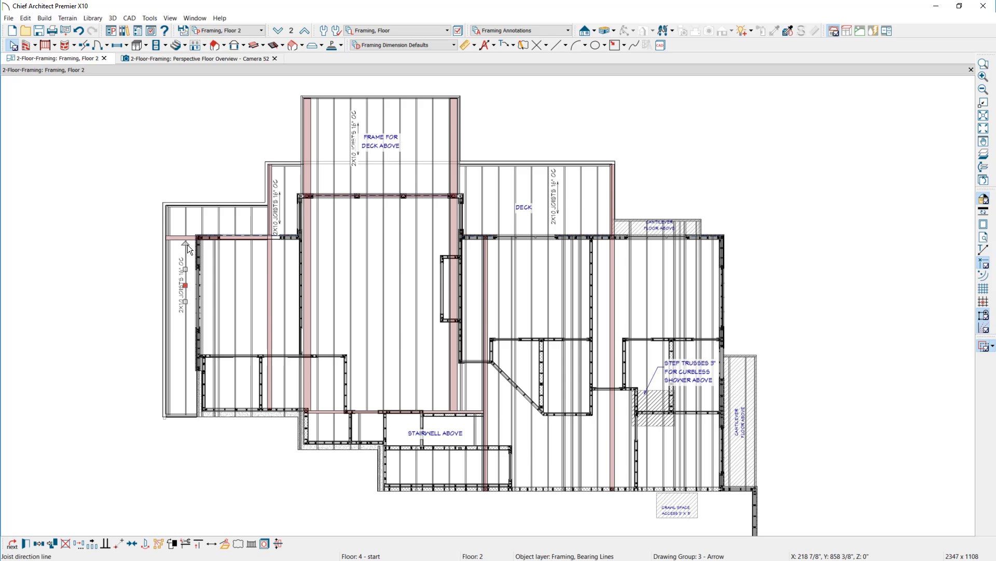
left_click_drag(186, 246, 196, 282)
scroll(171, 288, "up", 3)
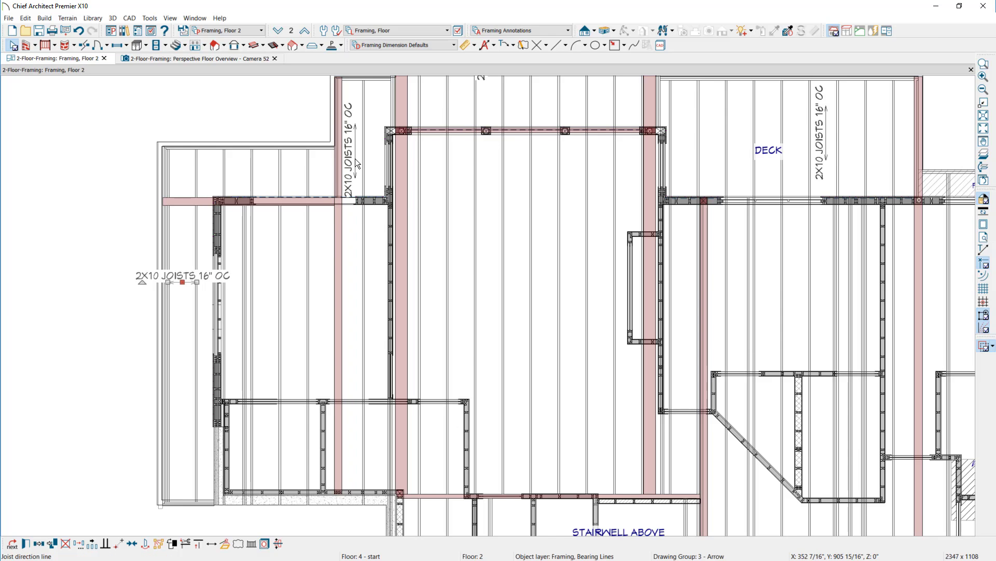
middle_click_drag(197, 288, 128, 419)
Step: Open the vertical deck label's specification to replace its spacing value with 12
left_click(416, 151)
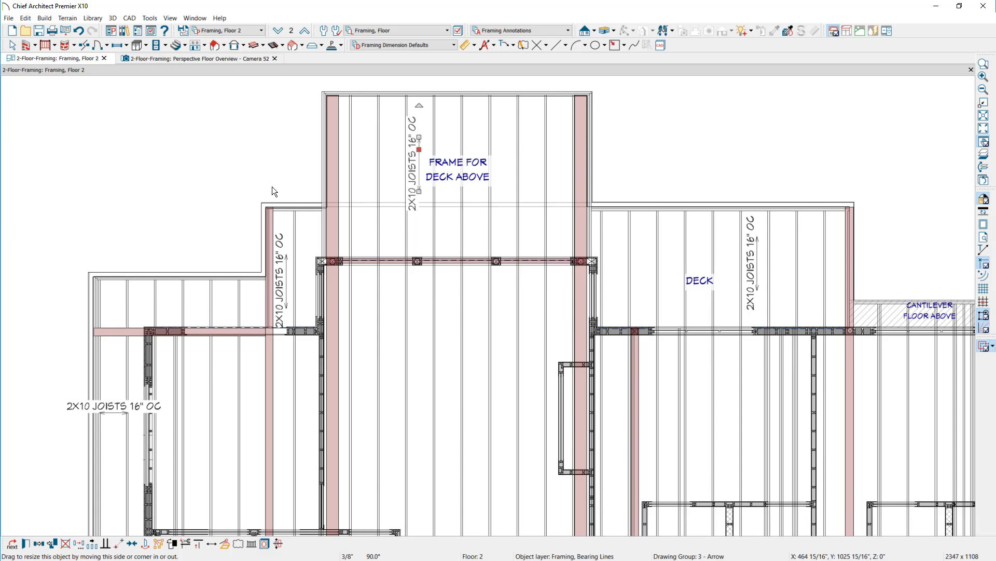
key("ctrl+e")
left_click_drag(732, 124, 612, 158)
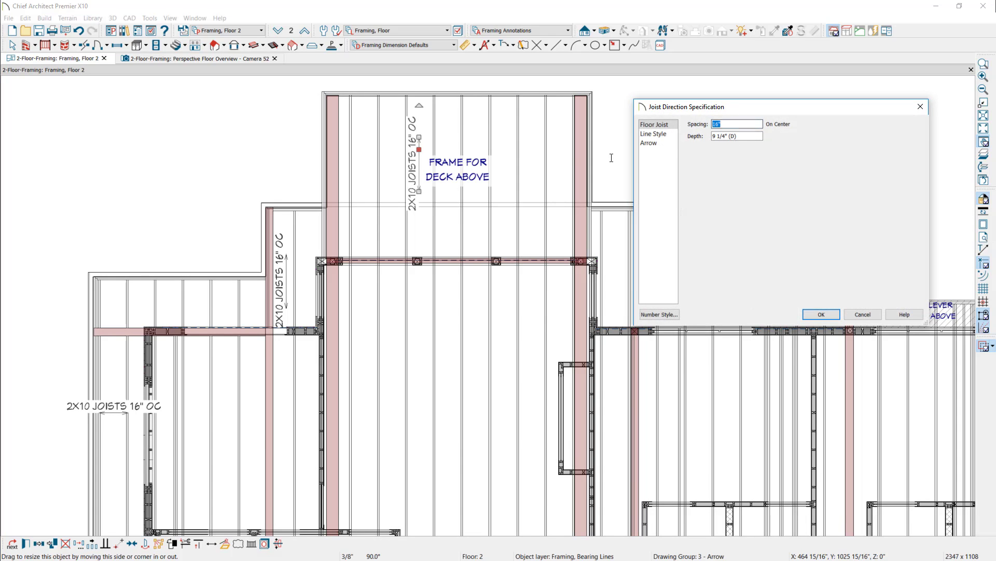
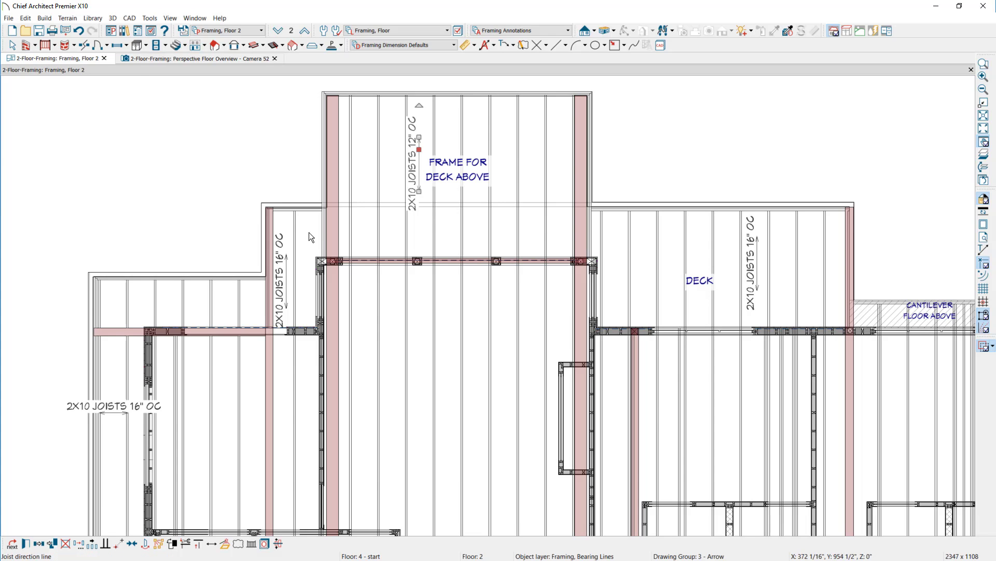
Step: Draw bearing lines down the walls from both corners of the deck framing bay
left_click(41, 18)
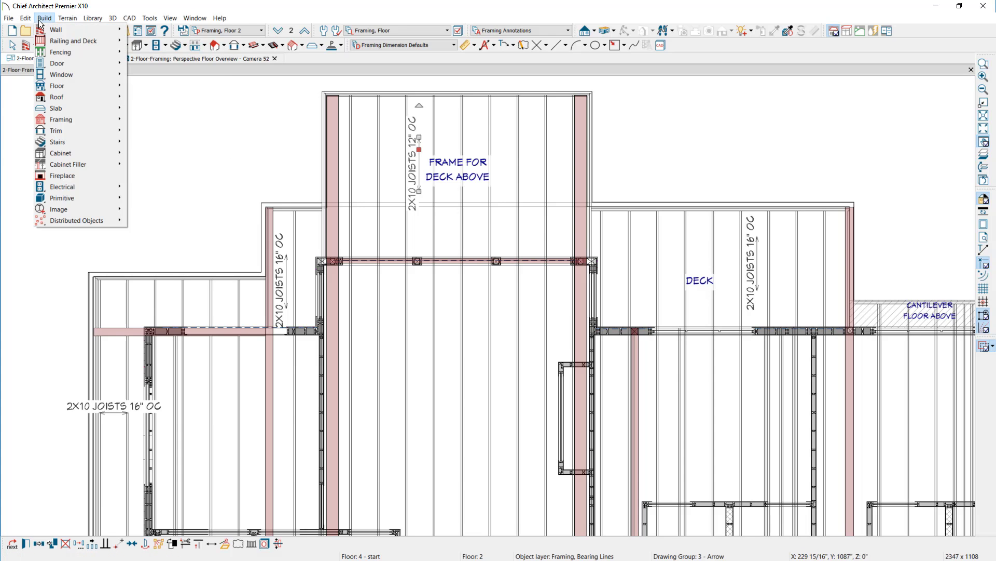
mouse_move(57, 119)
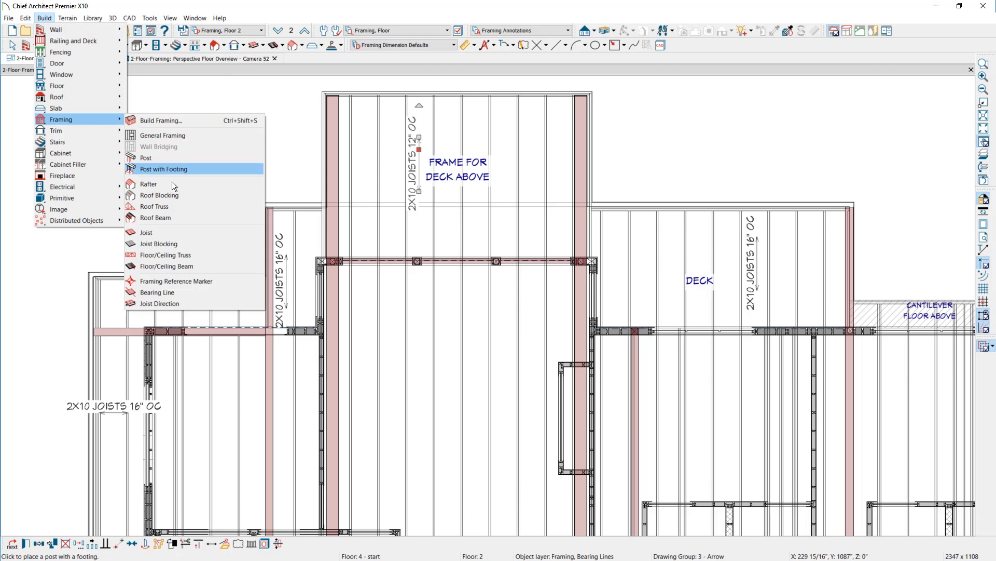
left_click(173, 292)
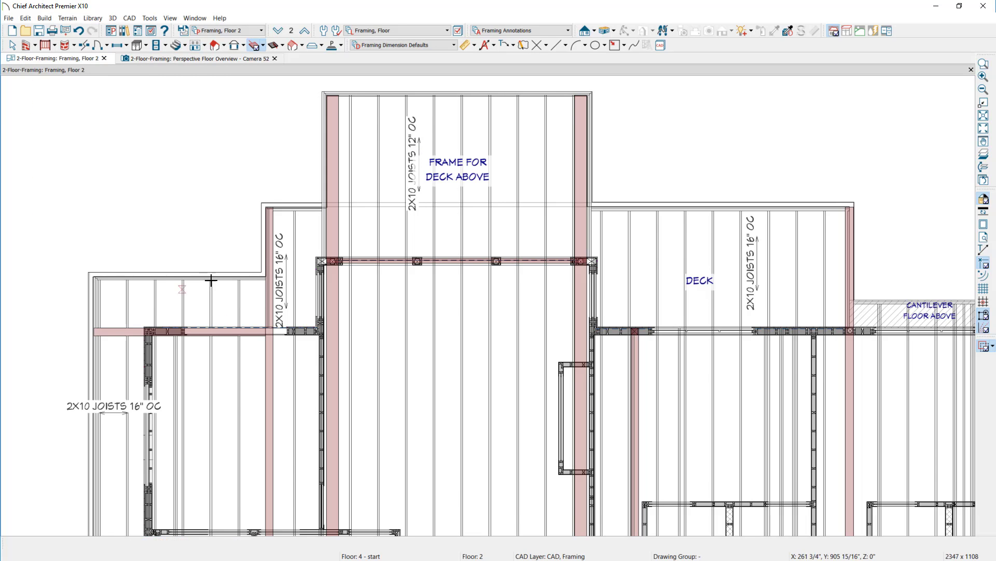
left_click(324, 210)
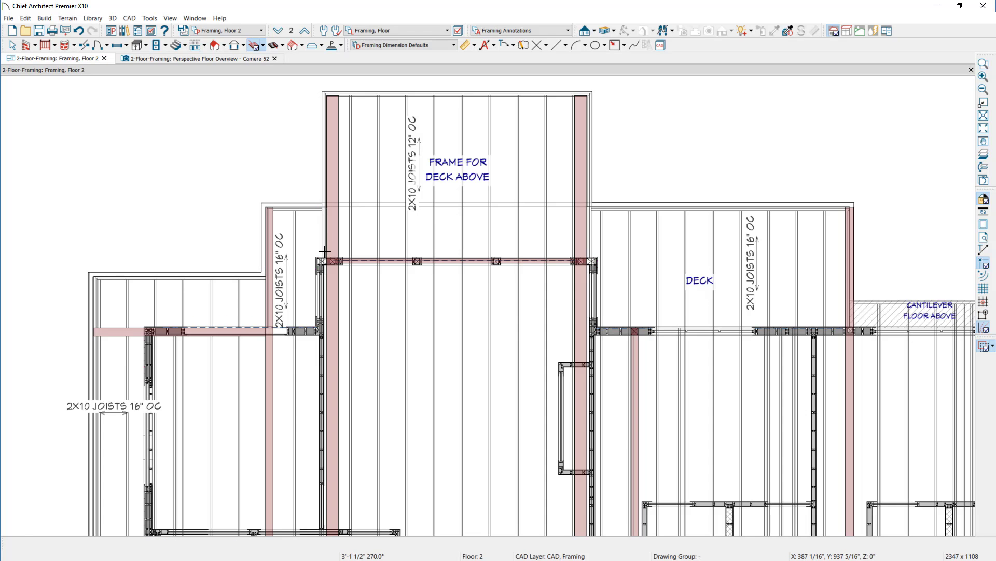
left_click_drag(325, 258, 324, 258)
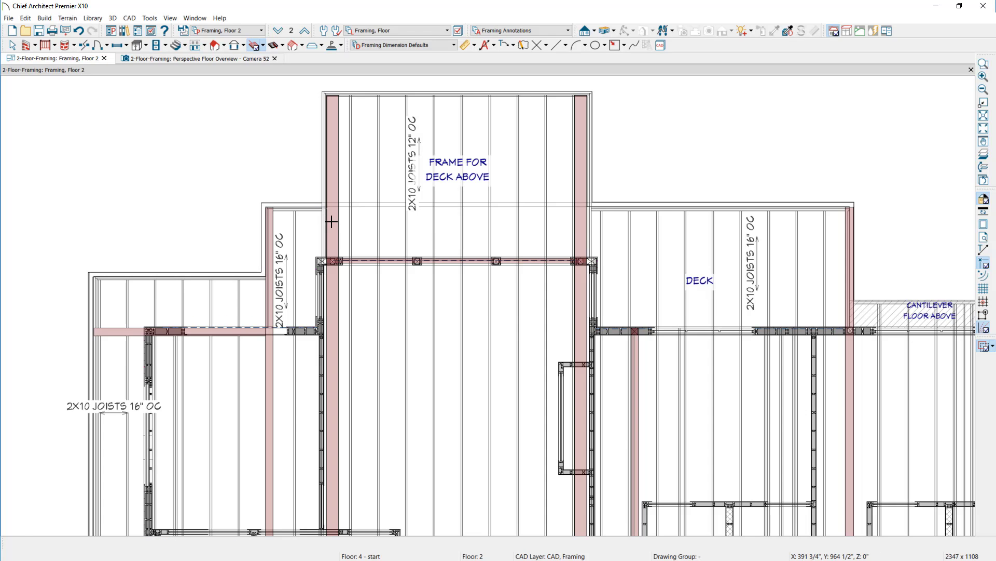
left_click(588, 206)
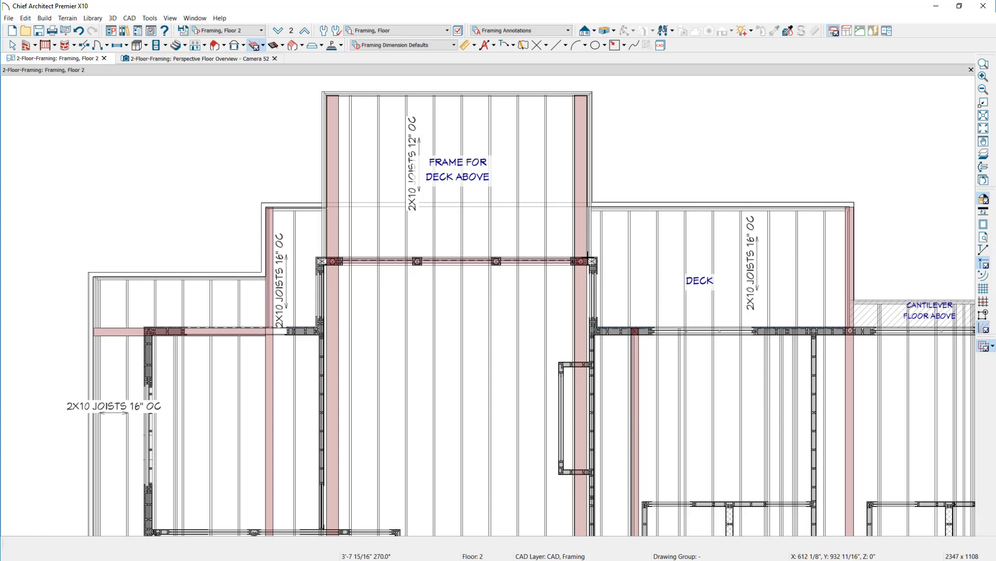
left_click(485, 322)
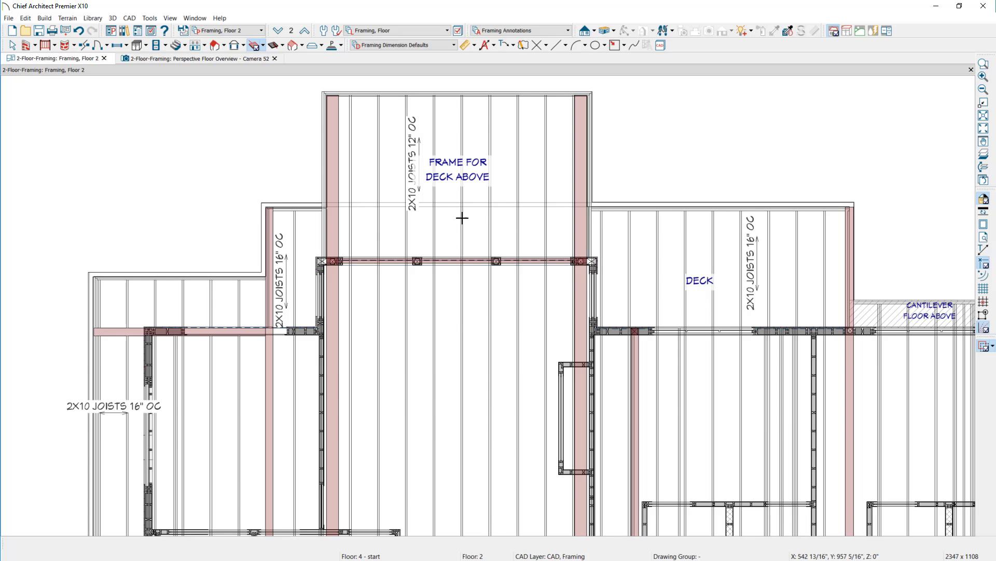
left_click(45, 18)
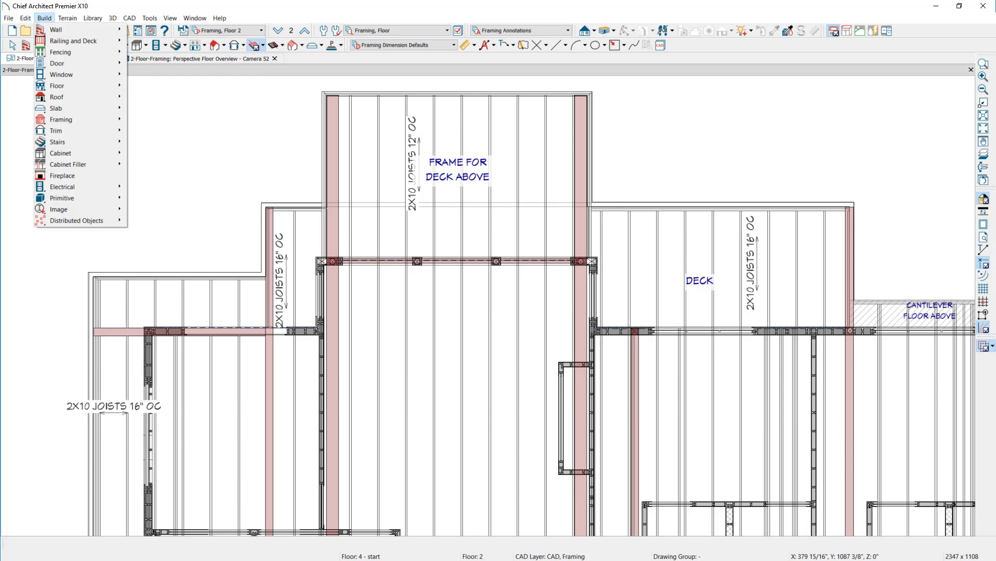
Step: Rebuild the 2nd-floor framing with floor framing enabled for the Floor 3 subfloor
mouse_move(45, 119)
left_click(169, 123)
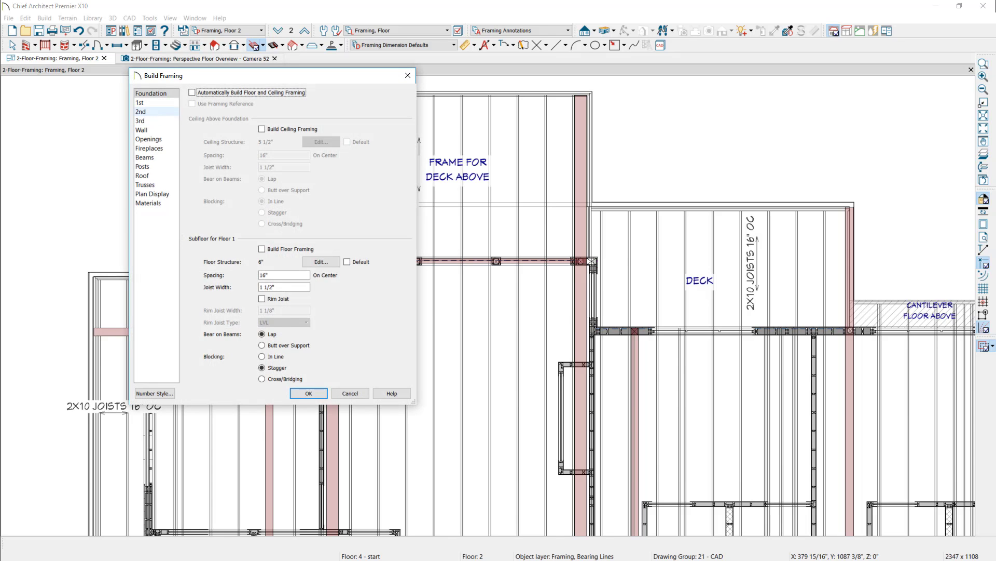
left_click(159, 111)
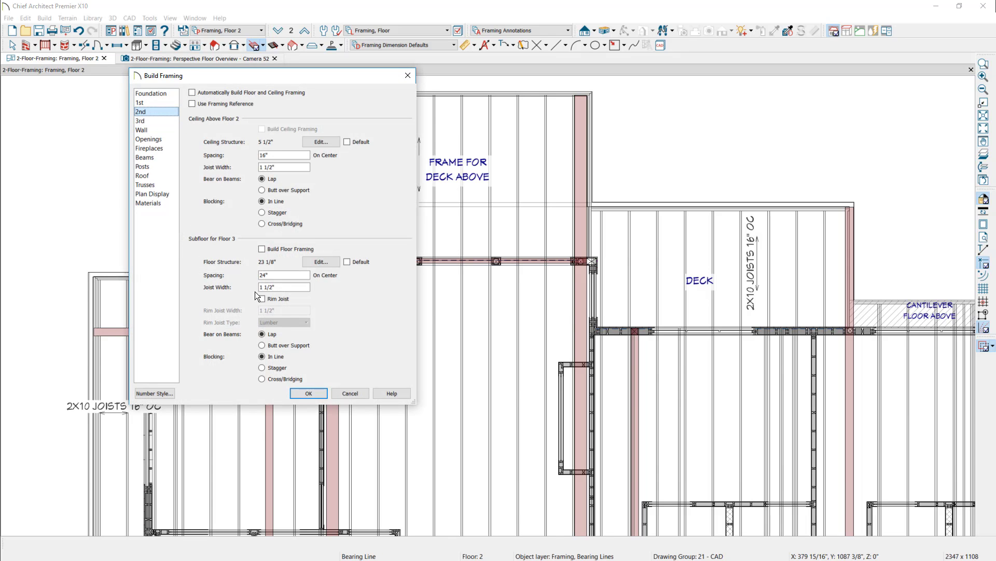
left_click(262, 249)
left_click(308, 393)
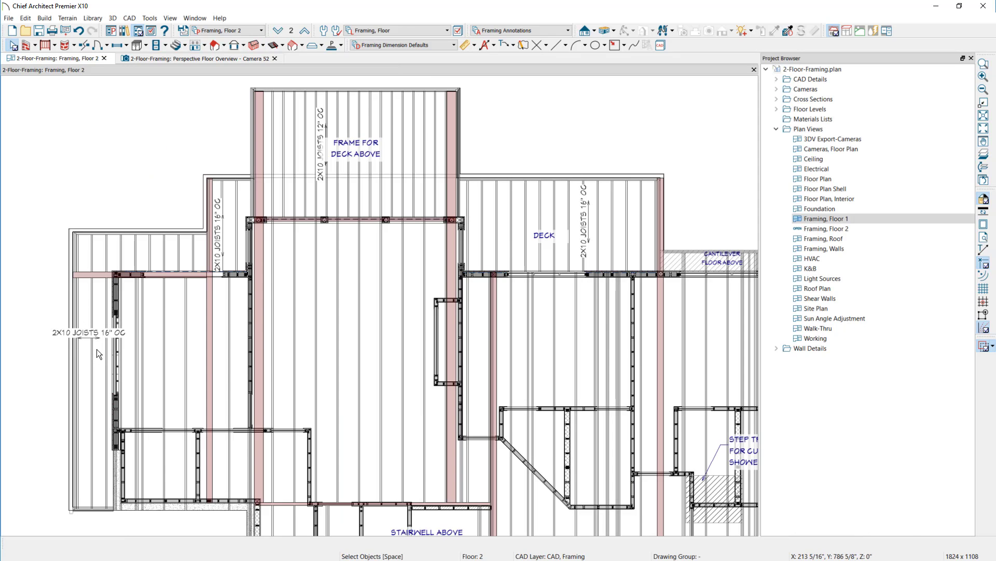
Step: Draw bearing lines along the left-wing wall and leftward from the wall corner near the shower
left_click(44, 18)
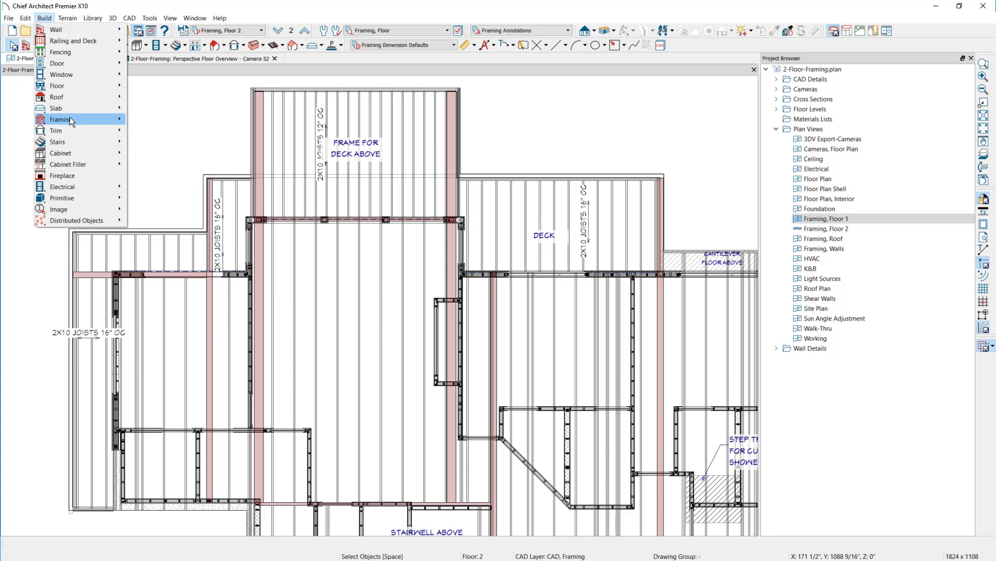
mouse_move(70, 119)
left_click(165, 292)
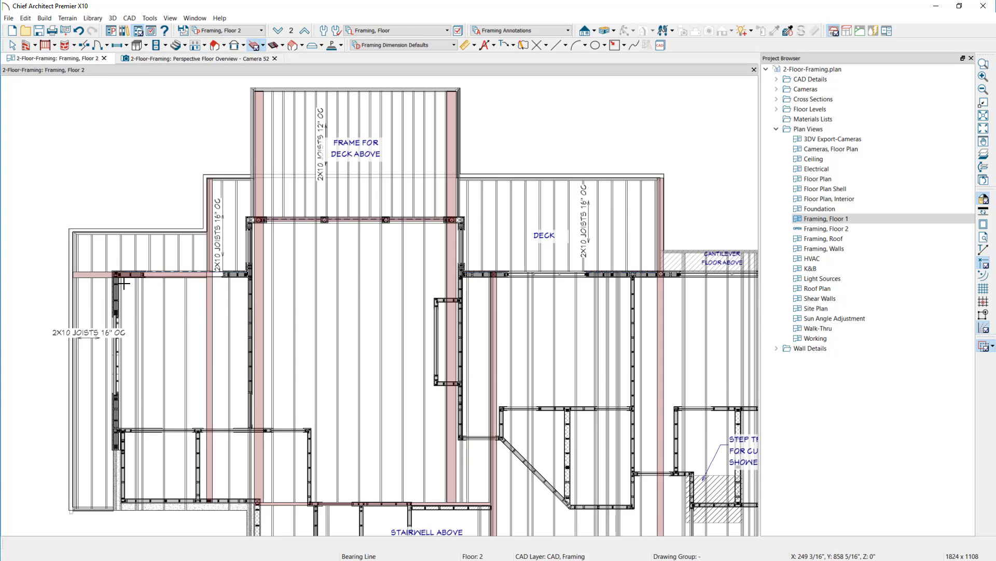
left_click(110, 268)
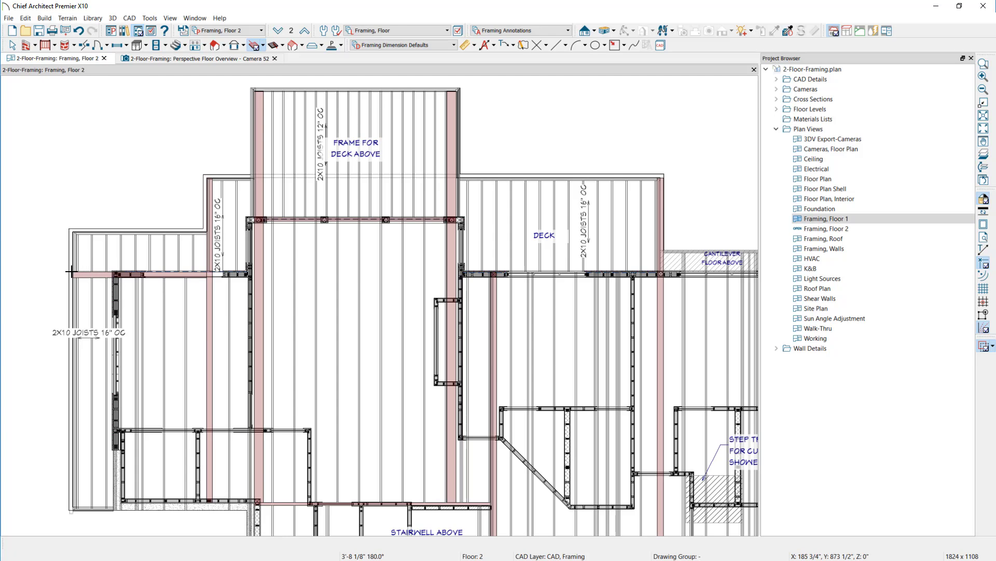
left_click(71, 271)
middle_click_drag(590, 445, 300, 283)
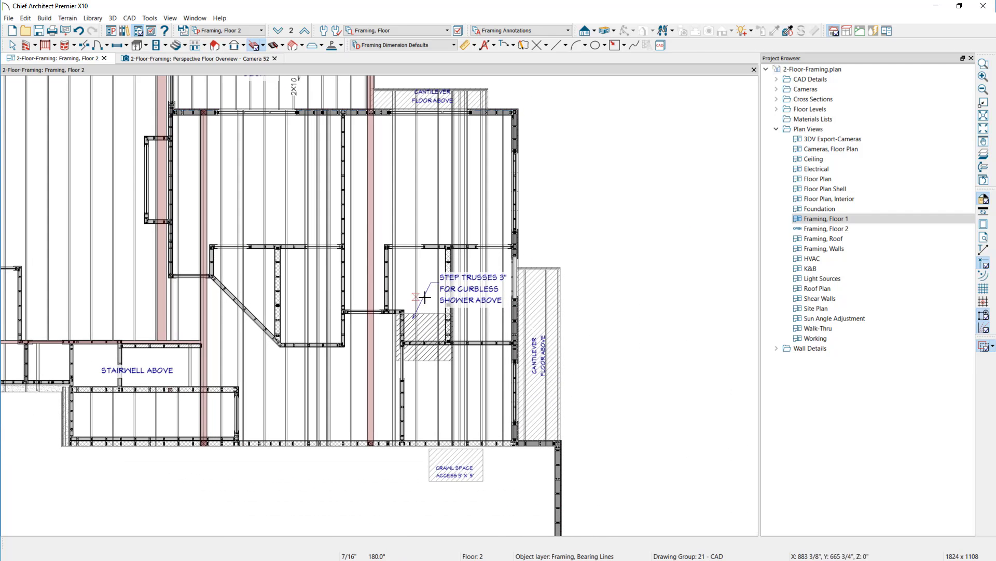
left_click_drag(557, 267, 374, 268)
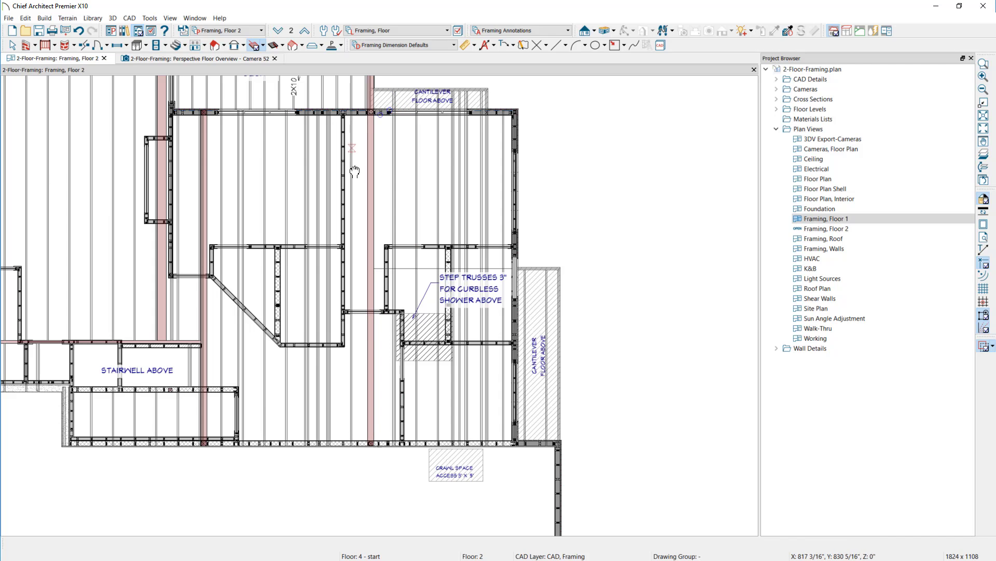
middle_click_drag(353, 162, 357, 203)
Step: Place a joist direction line below the step-trusses note with 24" OC spacing
left_click(301, 103)
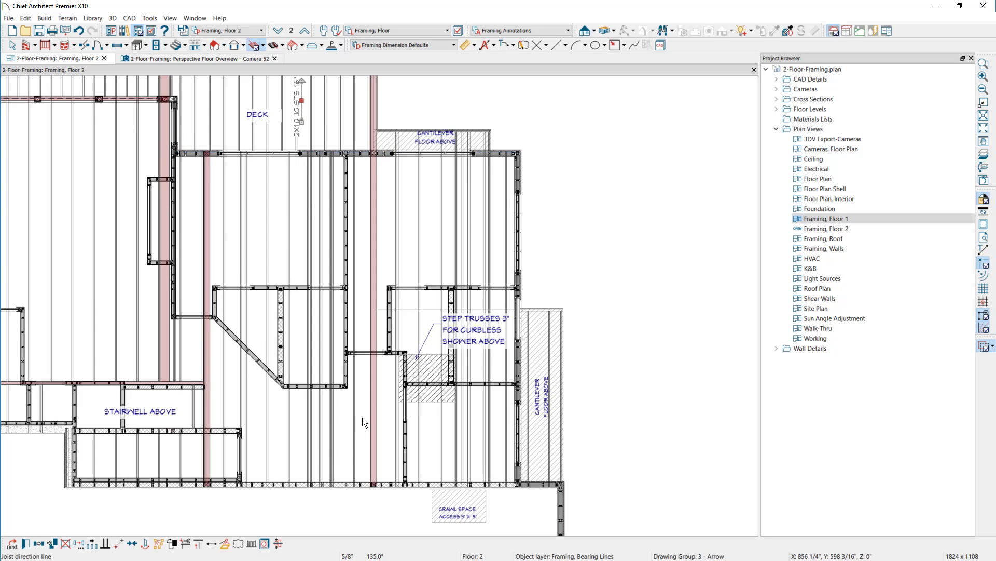
left_click(334, 450)
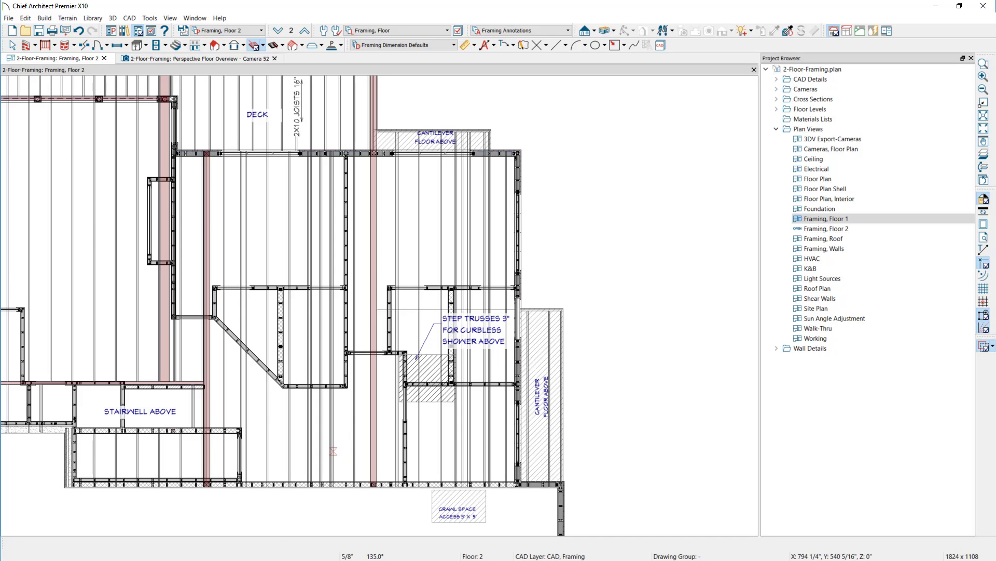
left_click(334, 451)
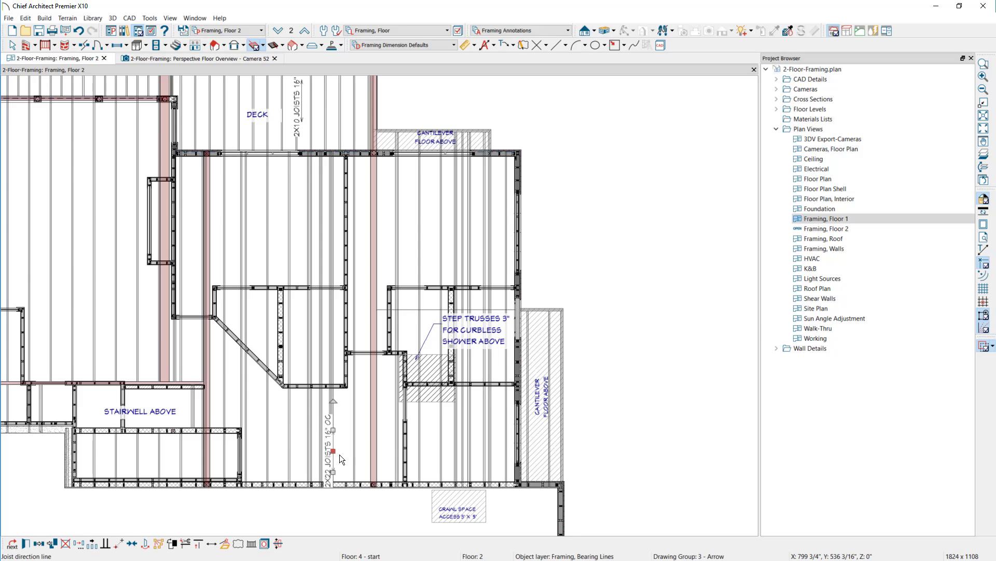
double_click(339, 454)
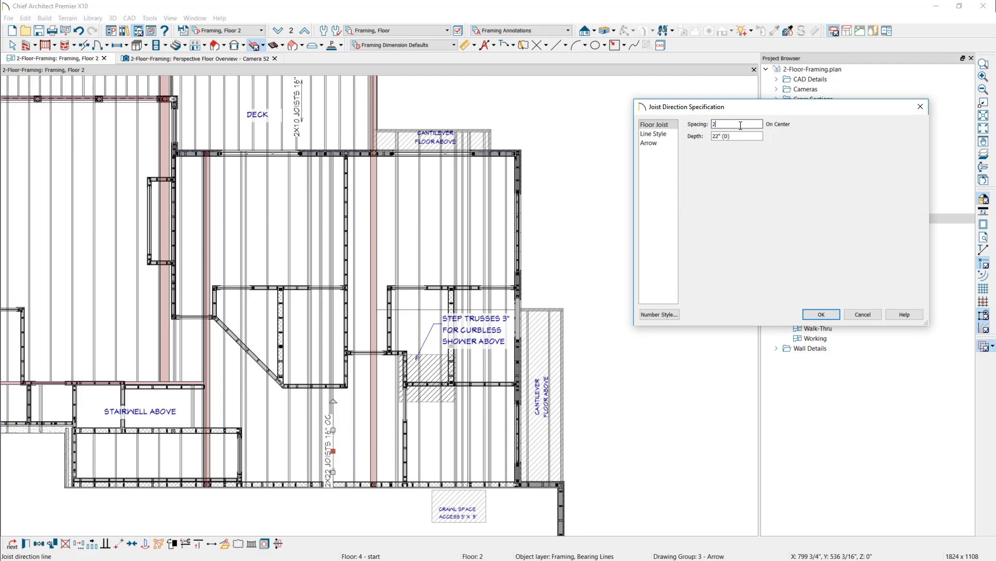
left_click(822, 314)
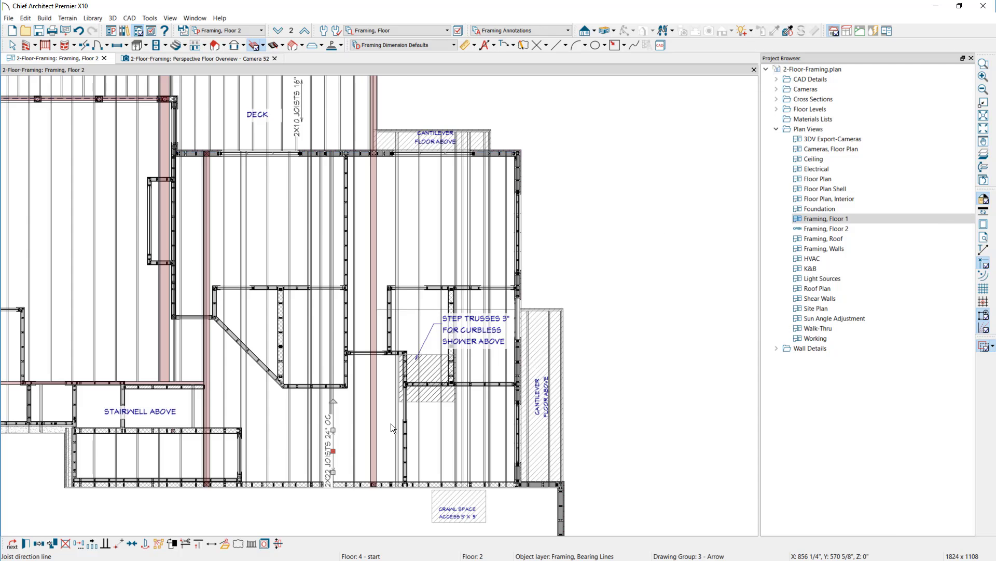
left_click(391, 424)
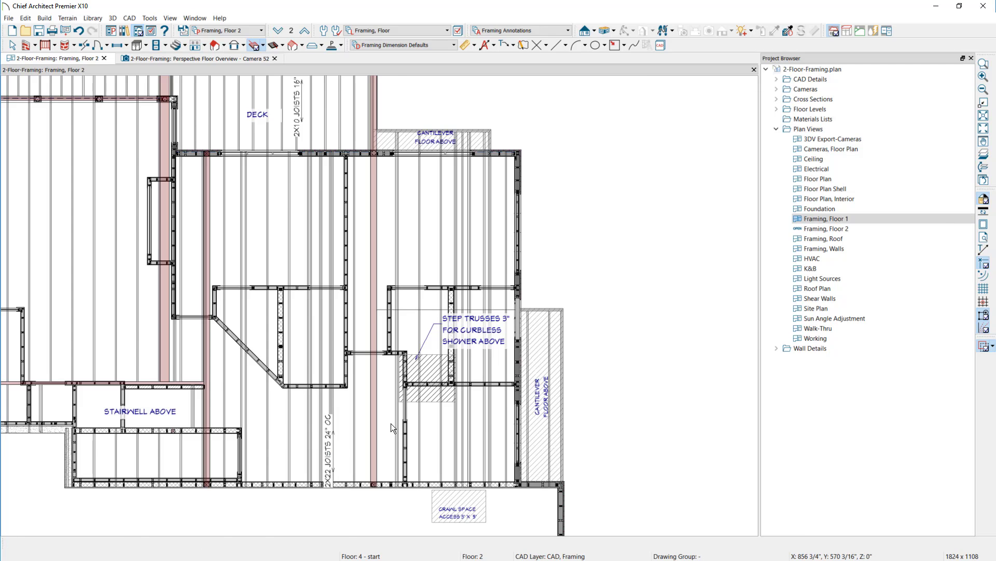
Step: Add a second joist direction line in the right room, rotated to run horizontally
left_click(468, 425)
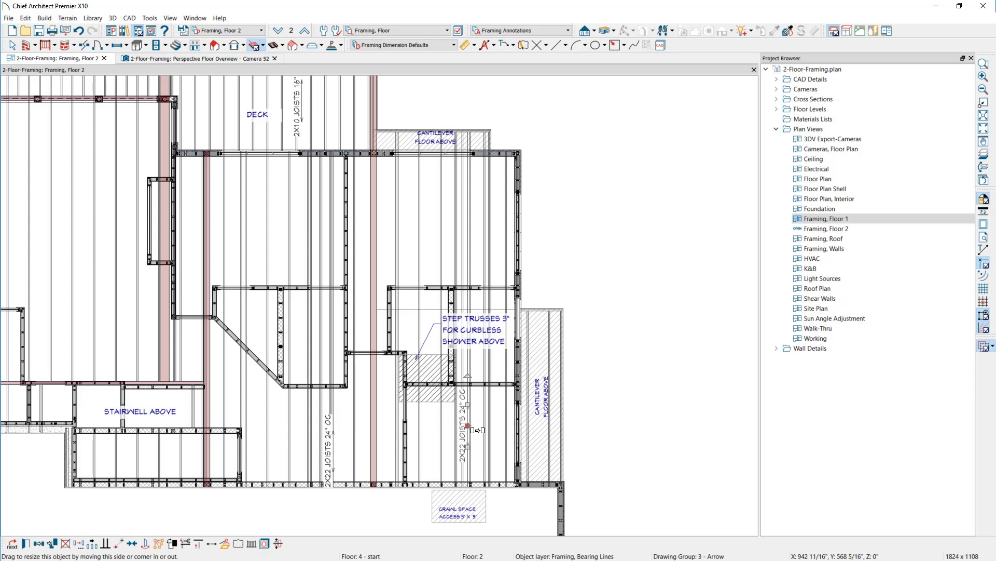
left_click_drag(465, 375, 508, 425)
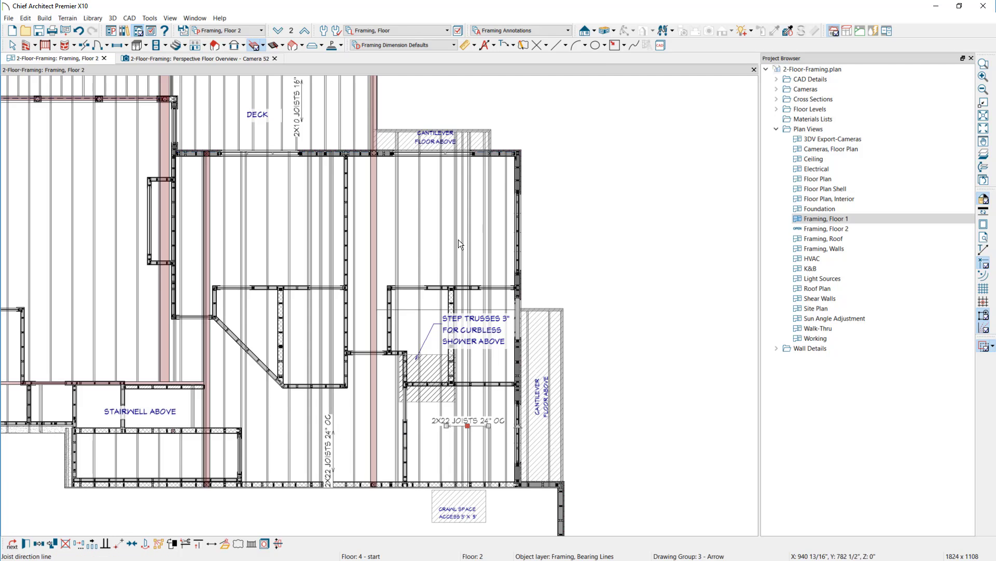
key("Escape")
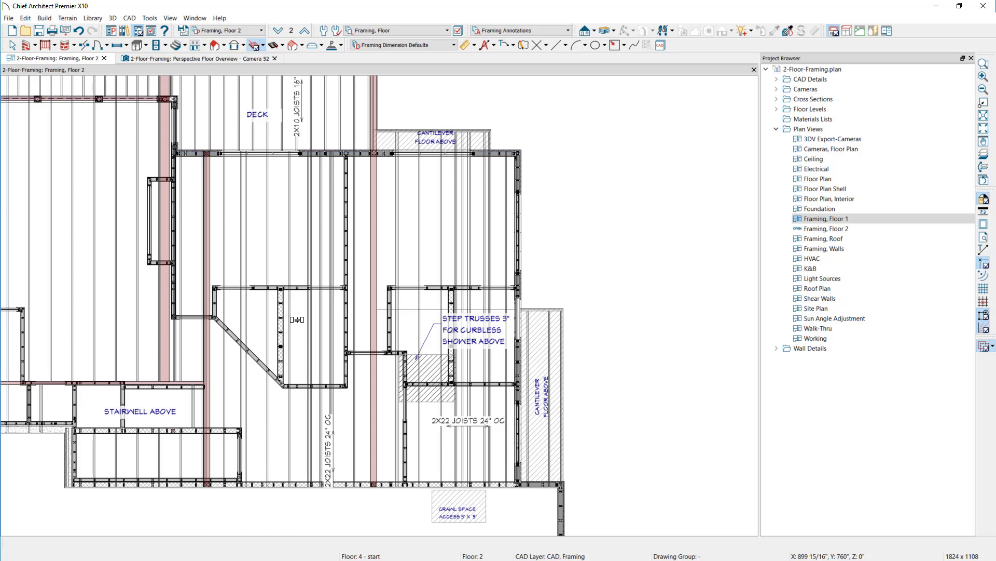
left_click(431, 255)
scroll(431, 255, "down", 2)
middle_click_drag(367, 289, 490, 362)
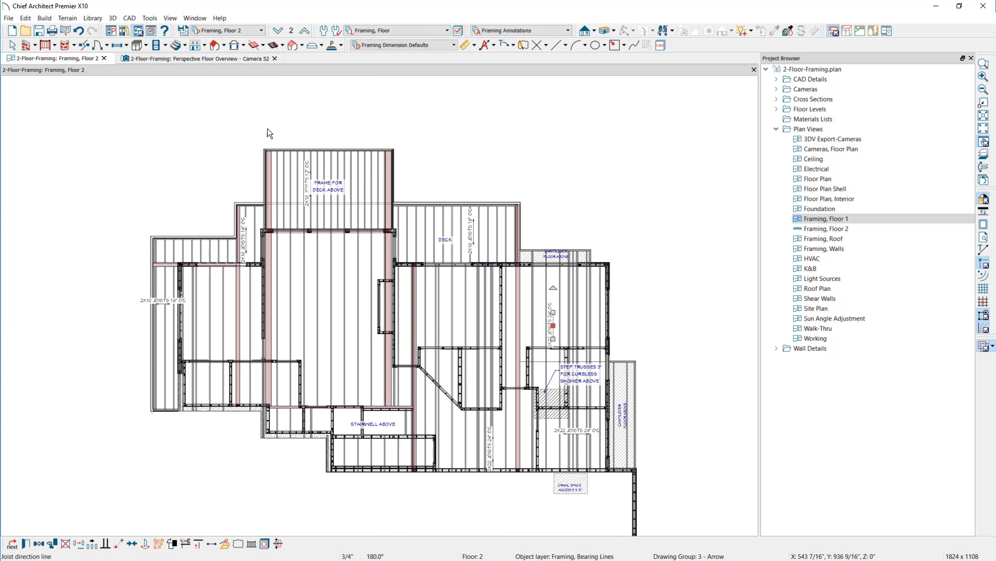
Step: Rebuild framing with automatic floor framing turned on to generate the Floor 2 joists
left_click(44, 17)
mouse_move(60, 125)
left_click(155, 122)
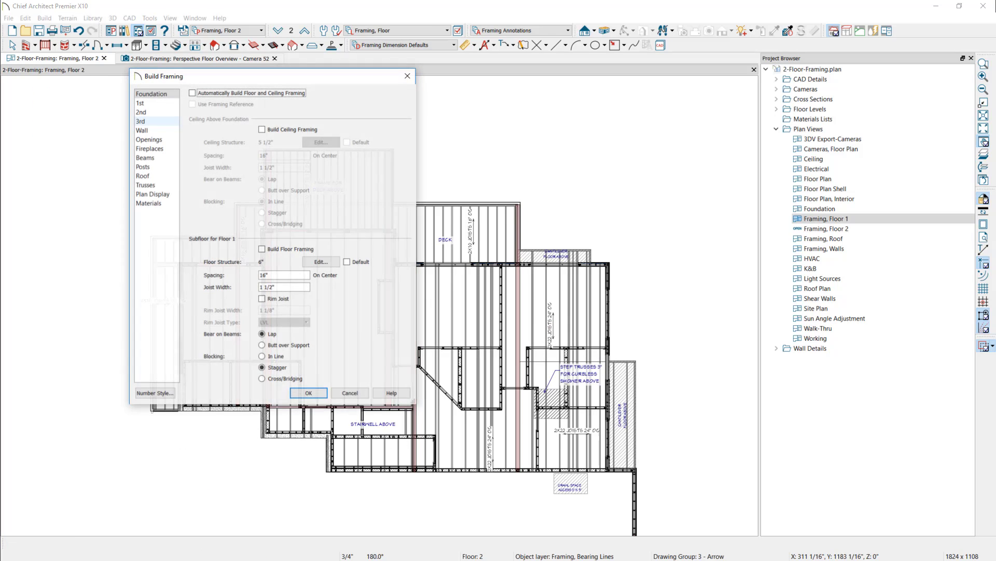
left_click(262, 249)
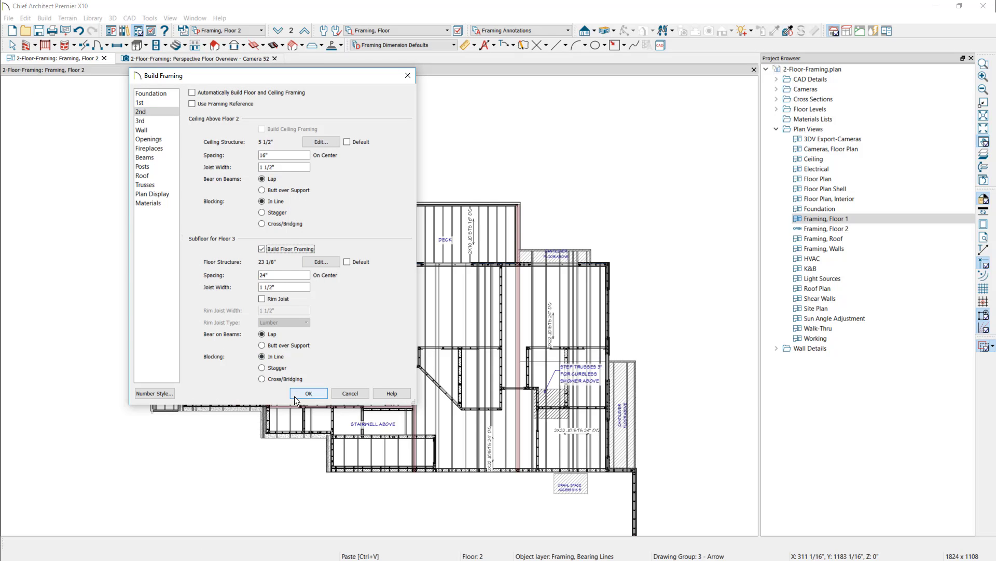
left_click(294, 396)
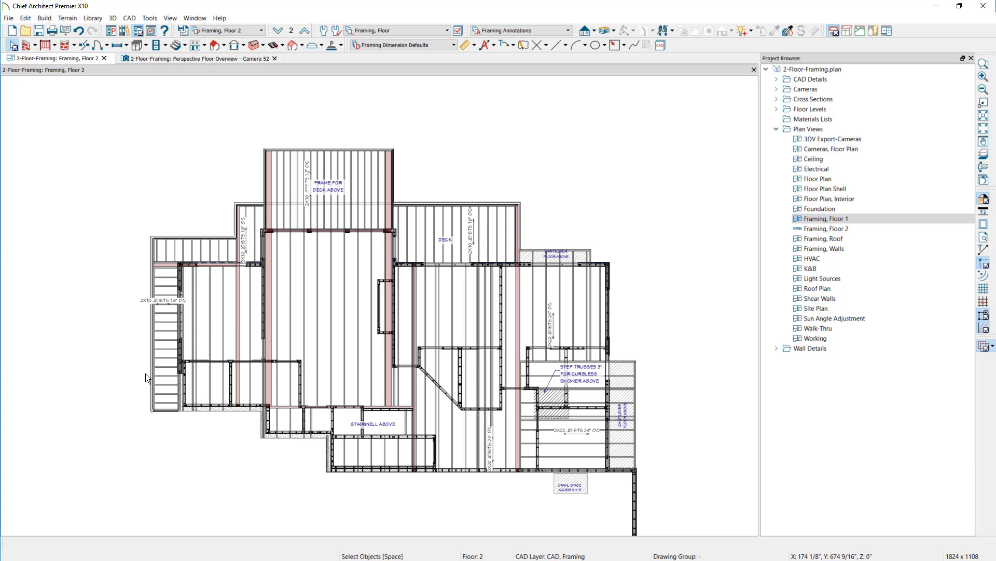
scroll(341, 172, "up", 5)
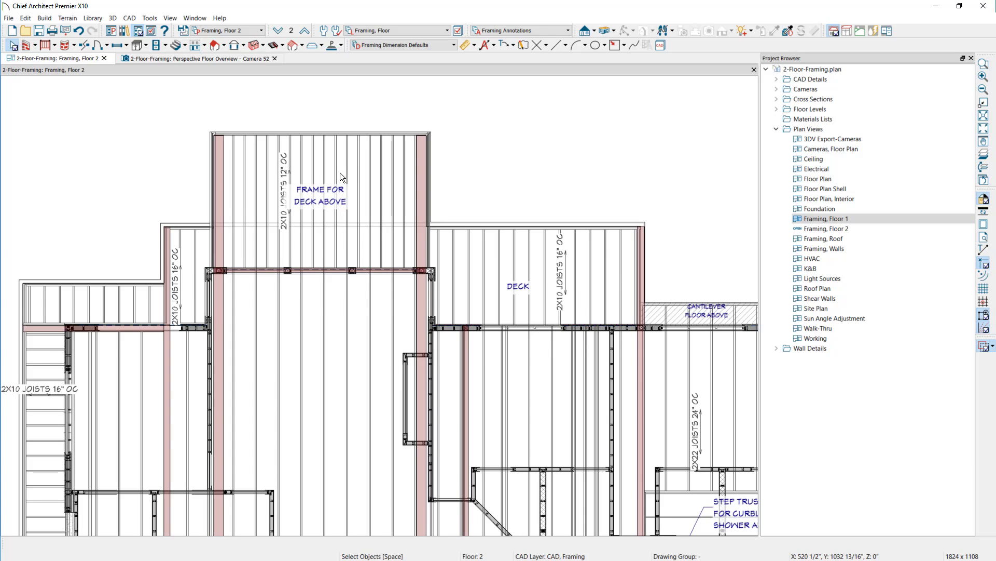
scroll(340, 172, "up", 1)
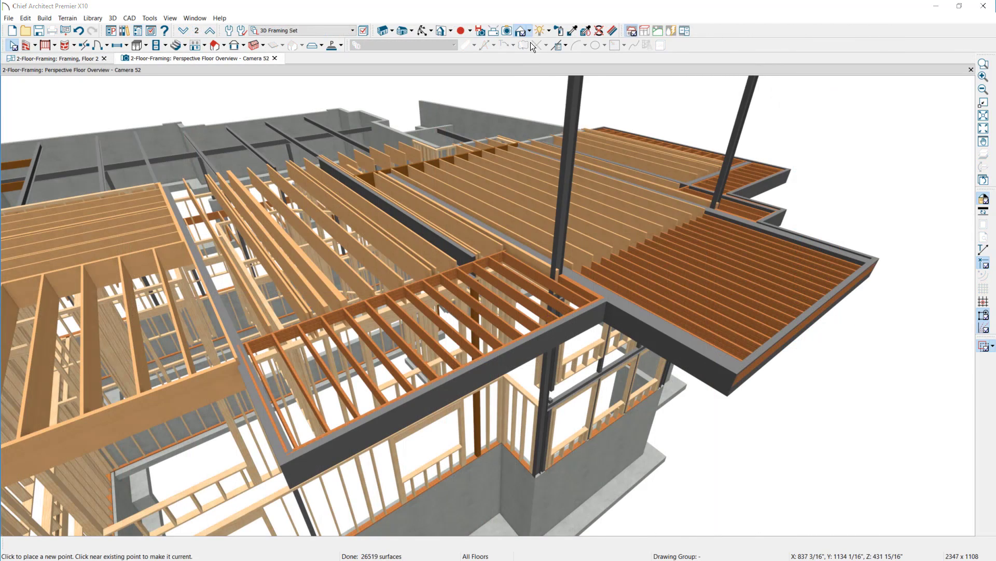
Step: Render the 3D view in Vector View and delete a stray floor joist
left_click(531, 31)
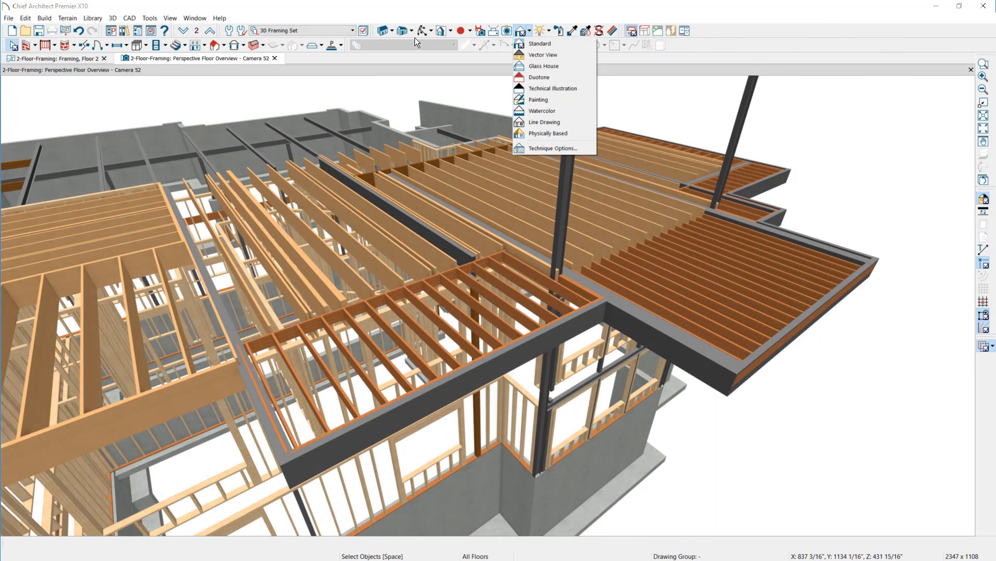
left_click(543, 52)
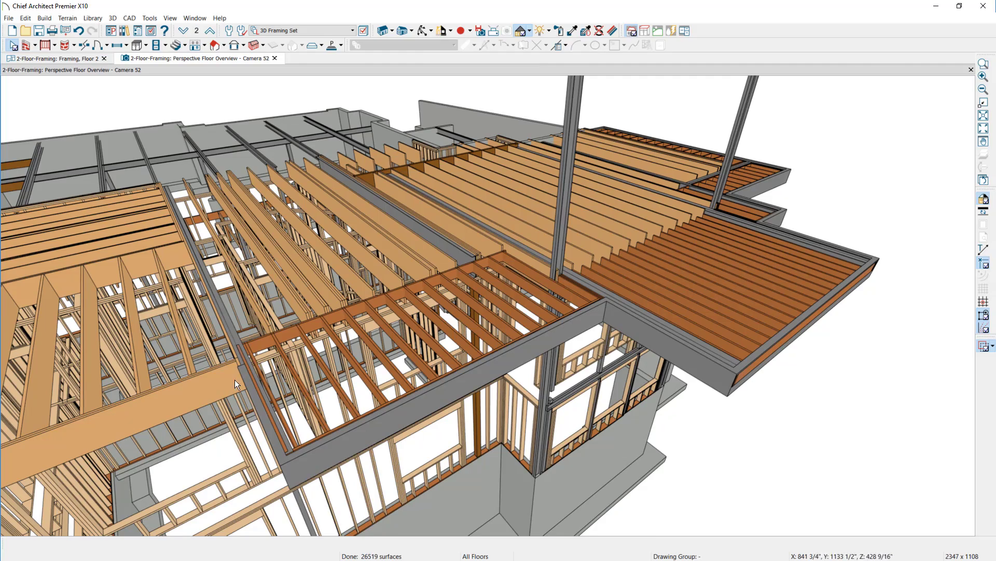
scroll(236, 377, "up", 2)
left_click(269, 388)
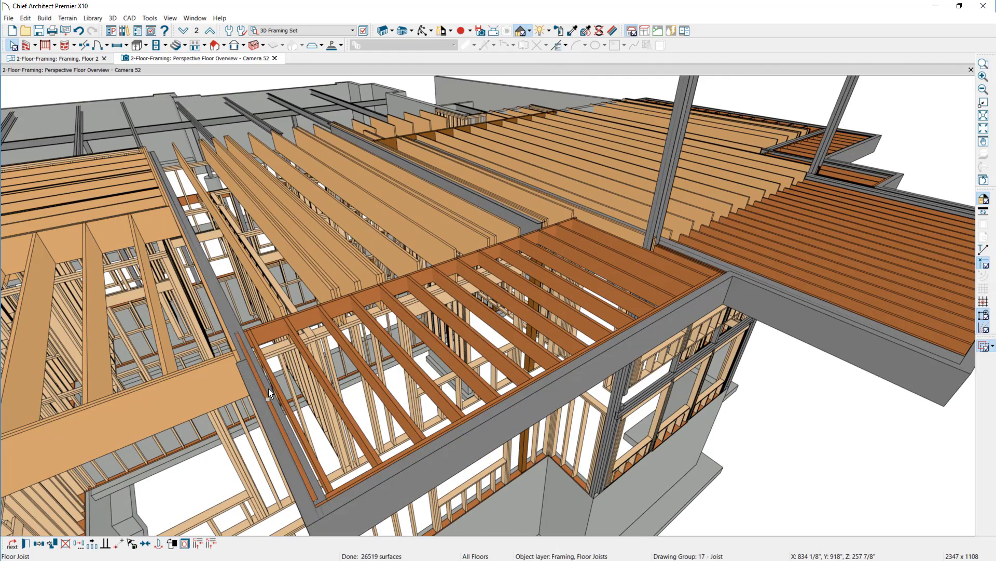
key("Delete")
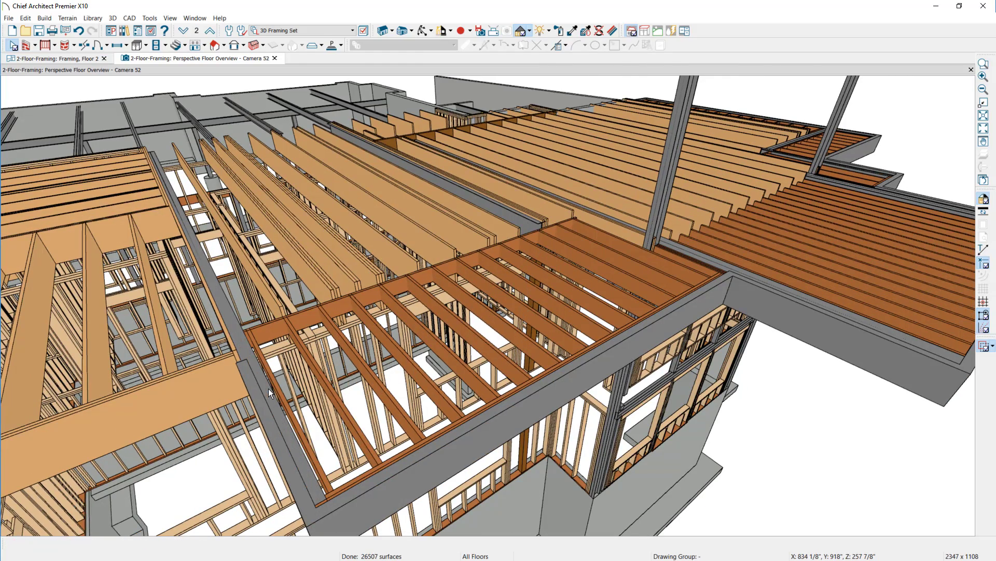
Step: Delete the front-edge rim joist and the leftover short joist end
middle_click_drag(450, 438, 572, 351)
left_click_drag(572, 350, 467, 355)
key("space")
left_click(715, 515)
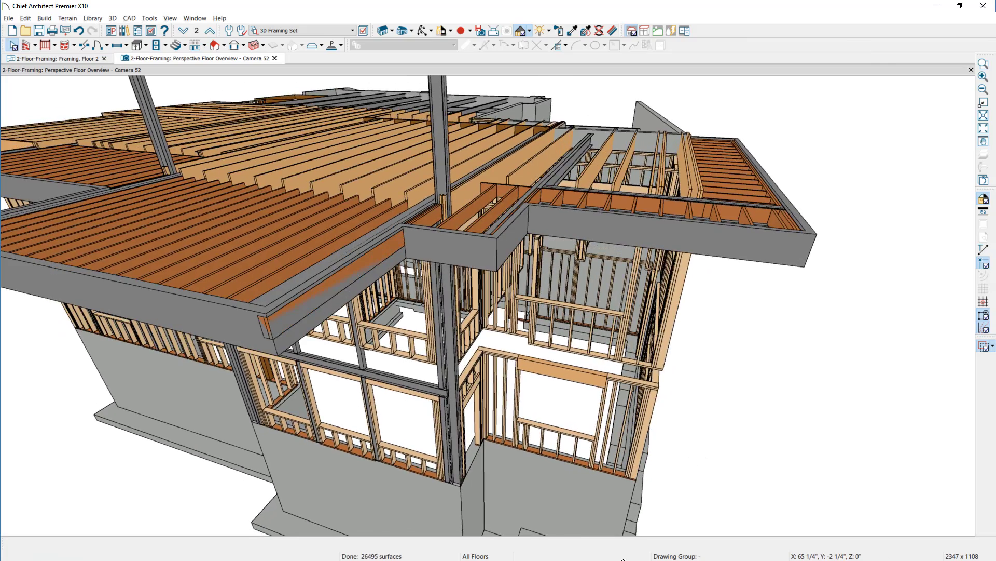
left_click(374, 275)
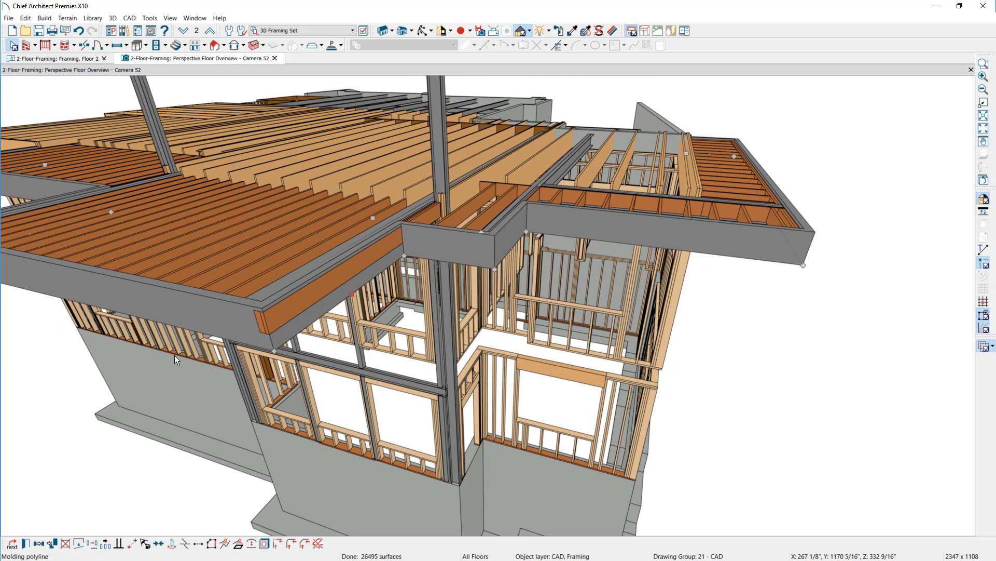
key("Delete")
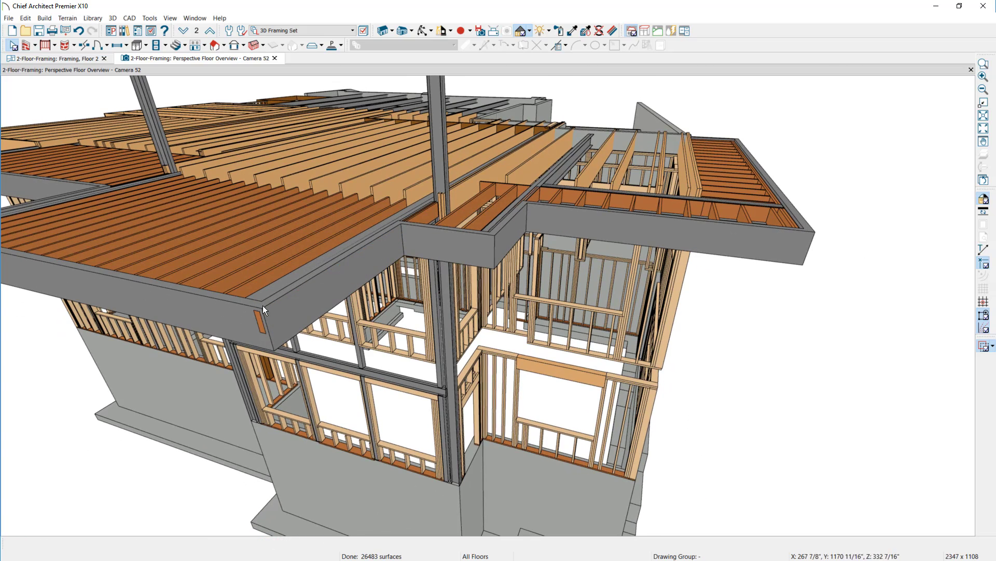
left_click(260, 322)
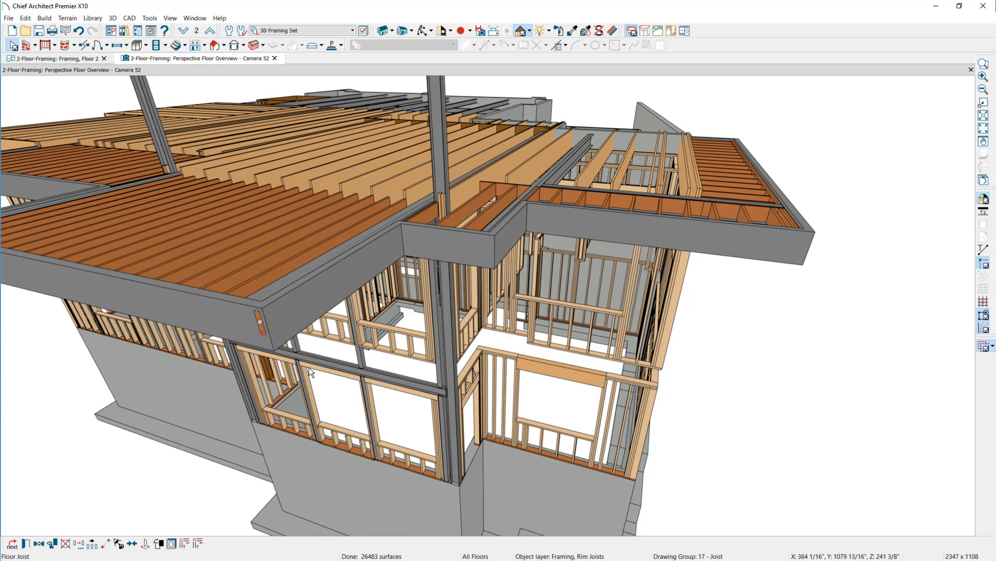
key("Delete")
middle_click_drag(590, 239, 400, 341)
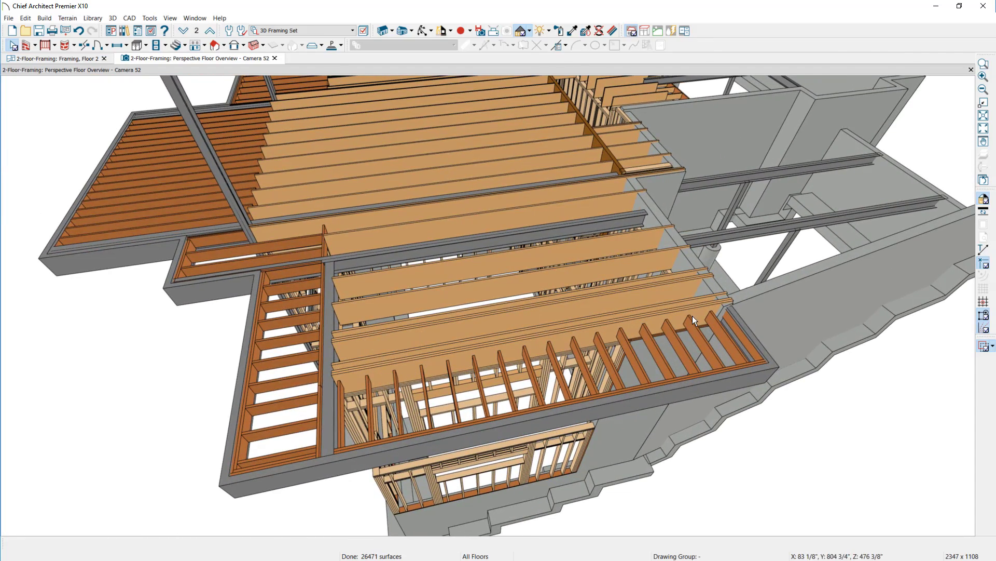
left_click(82, 59)
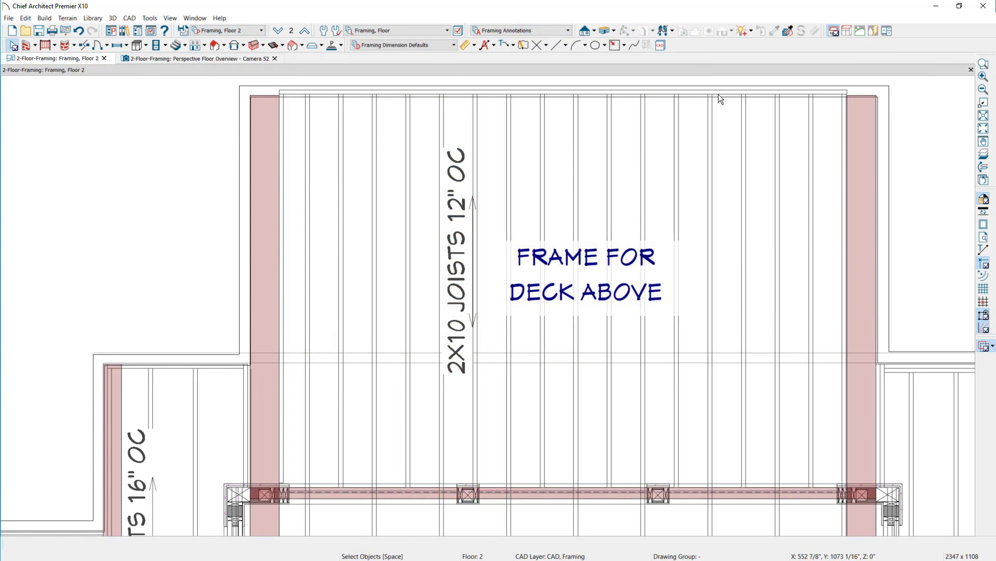
Step: Stretch the deck's top rim joist to the beam and extend the joists to meet it
left_click(720, 94)
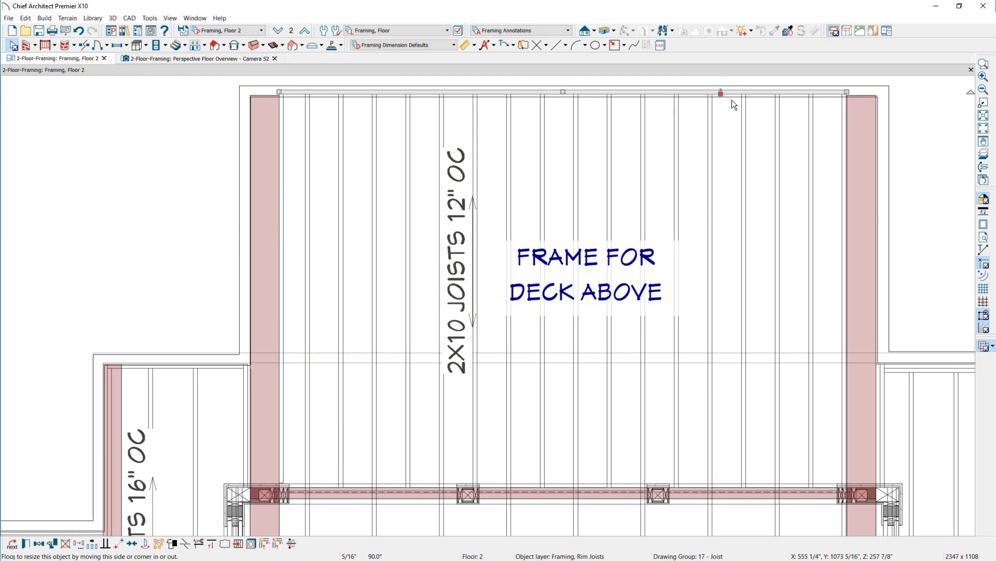
left_click(127, 544)
left_click(817, 108)
middle_click_drag(810, 207, 787, 342)
scroll(842, 220, "up", 2)
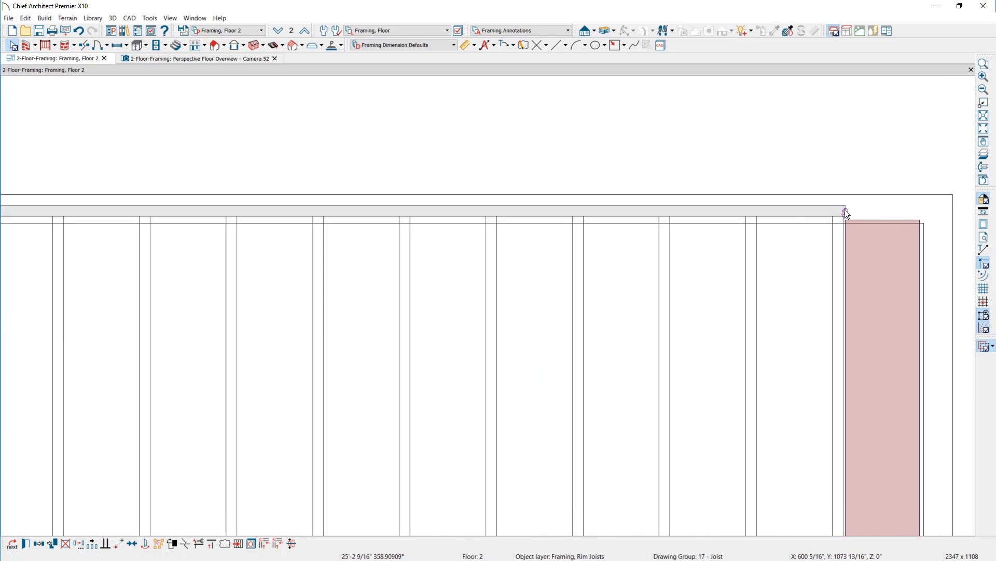
left_click_drag(845, 207, 842, 227)
scroll(643, 260, "down", 3)
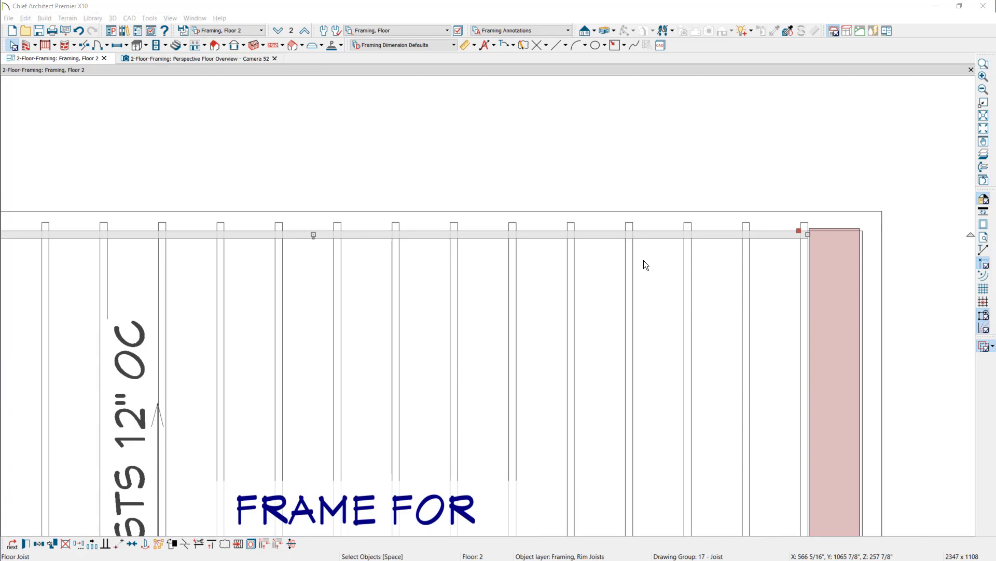
scroll(643, 260, "down", 1)
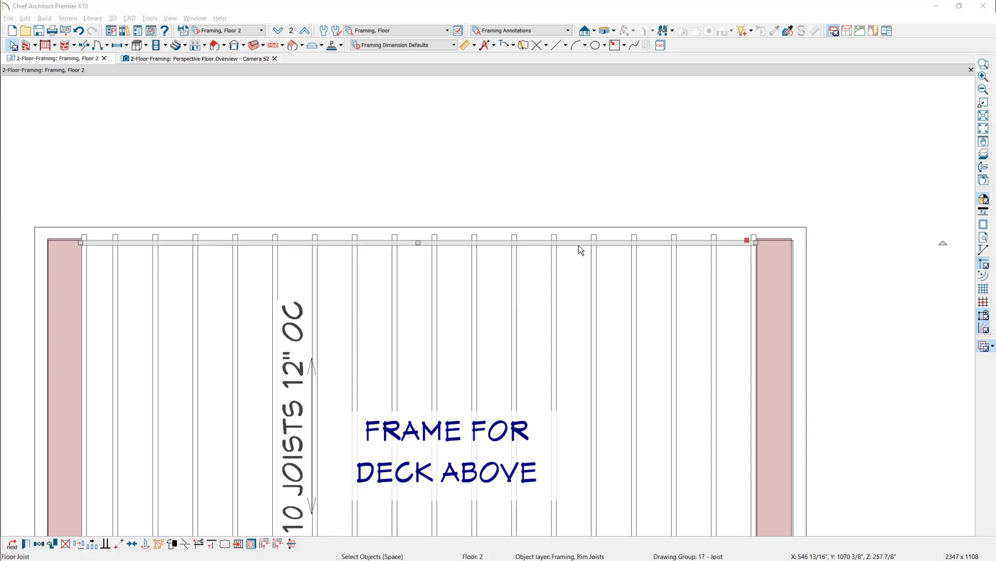
left_click(199, 544)
left_click_drag(76, 236, 758, 237)
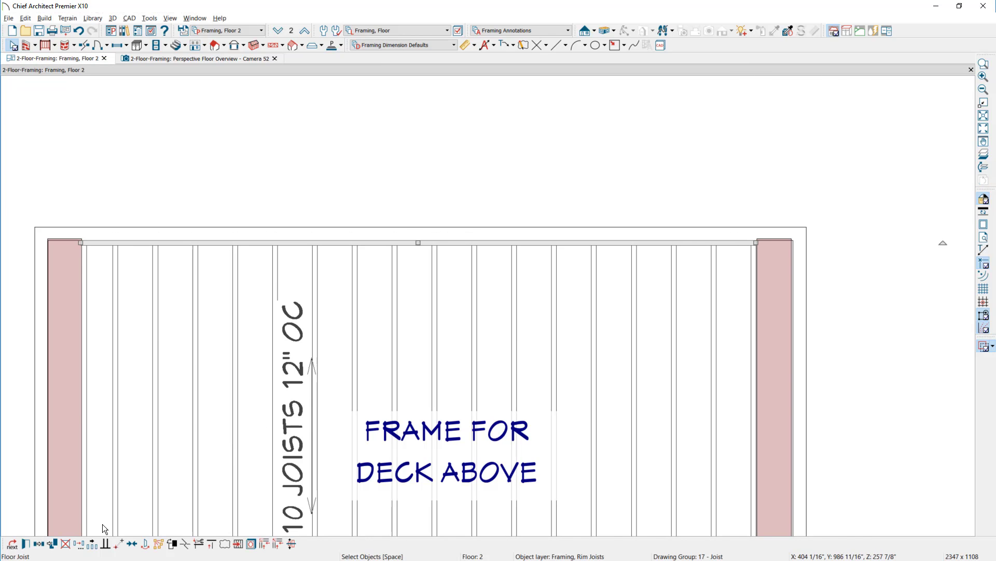
Step: Copy the rim joist about 5'-0" down onto the lower beam
left_click(38, 545)
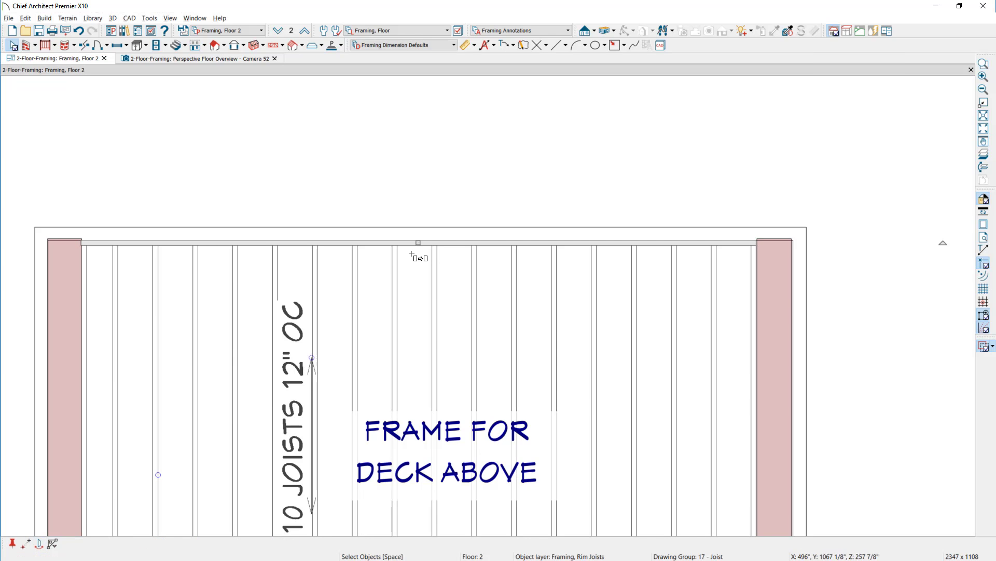
left_click_drag(418, 244, 417, 497)
middle_click_drag(434, 456, 459, 216)
left_click_drag(443, 236, 447, 432)
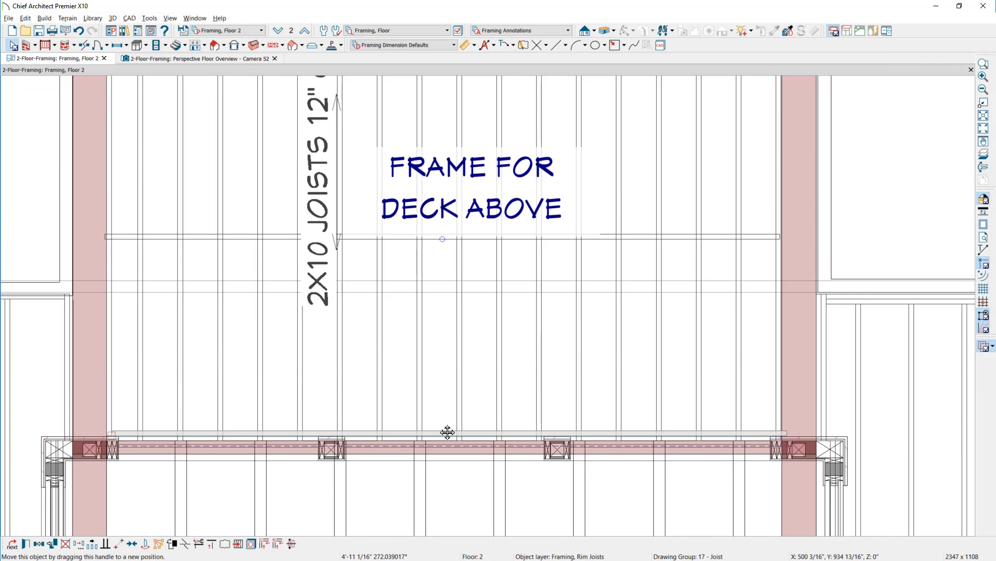
left_click_drag(447, 432, 445, 434)
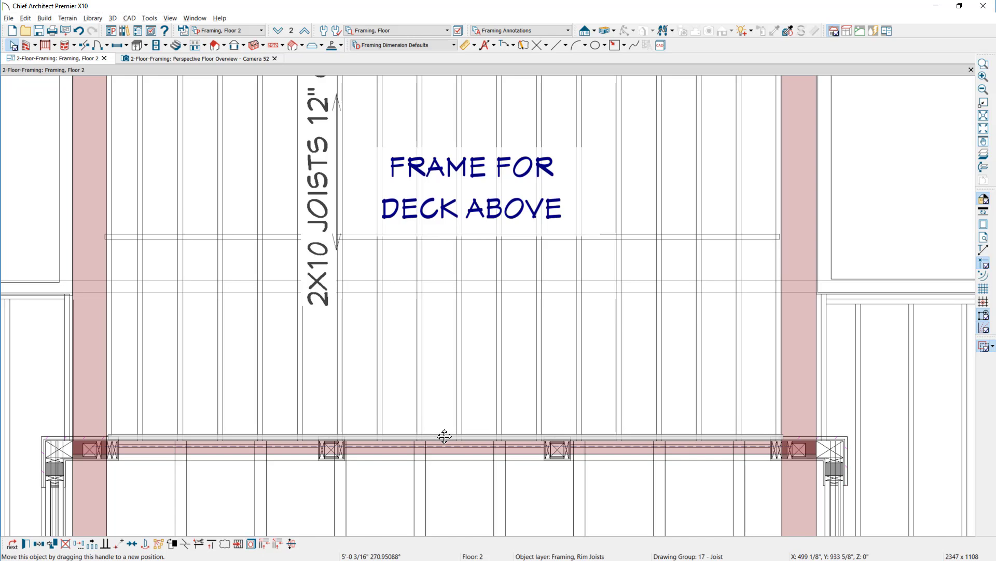
left_click_drag(444, 436, 444, 437)
key("Escape")
scroll(444, 437, "down", 2)
middle_click_drag(333, 365, 761, 121)
middle_click_drag(509, 322, 601, 191)
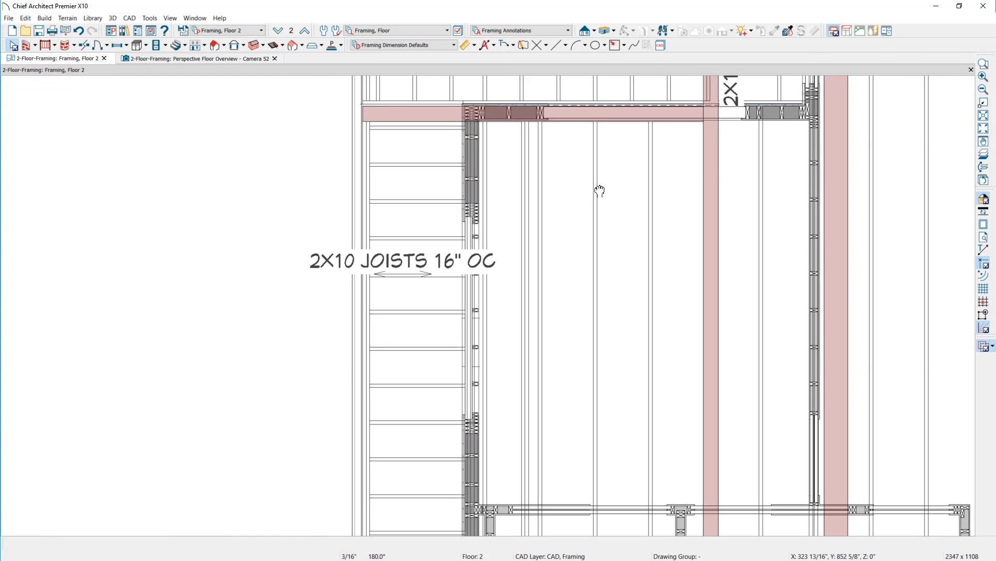
Step: Copy the vertical rim joist beside the stair to the corner using object snaps
left_click(371, 364)
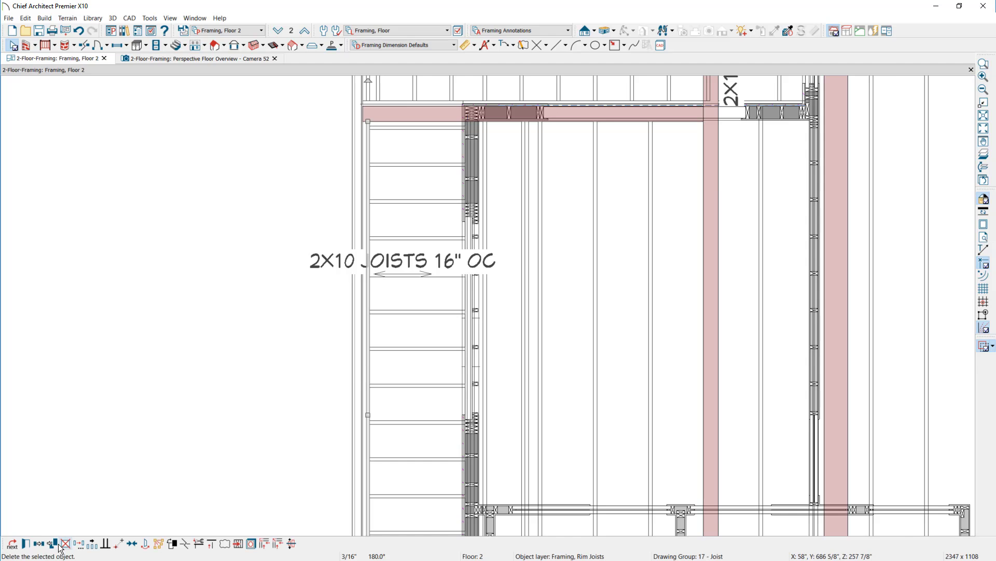
left_click(39, 545)
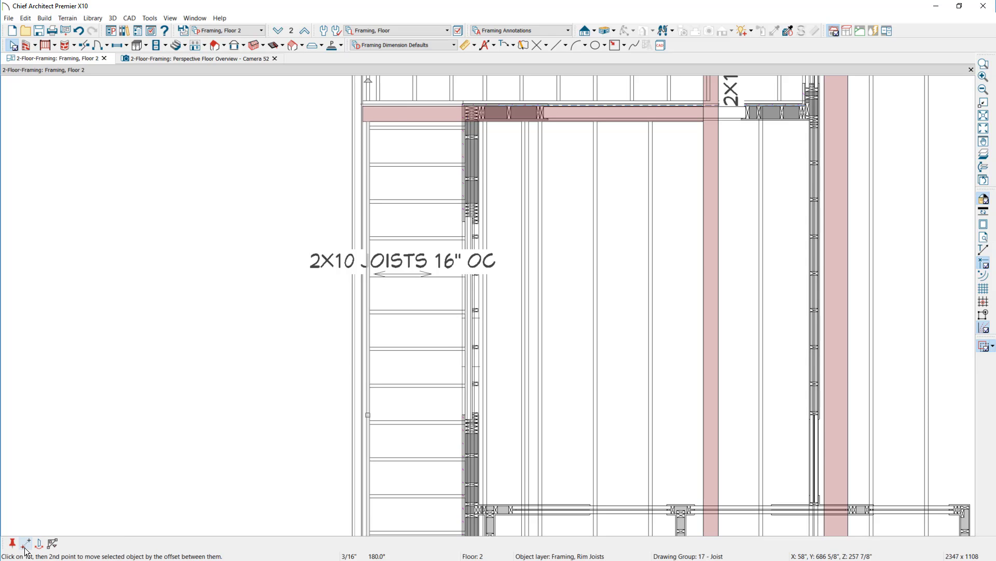
scroll(396, 115, "up", 2)
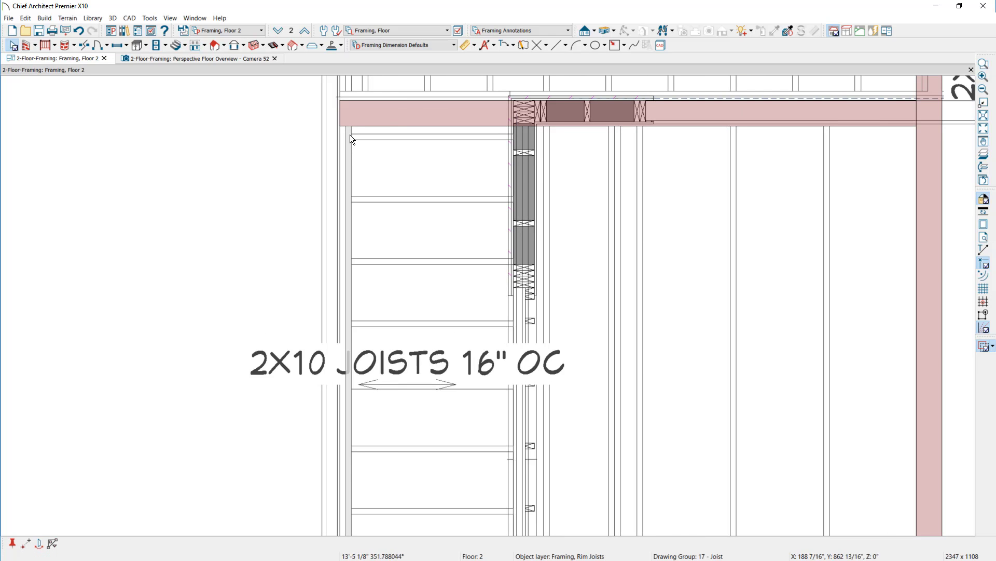
key("q")
left_click_drag(414, 123, 510, 127)
left_click(203, 59)
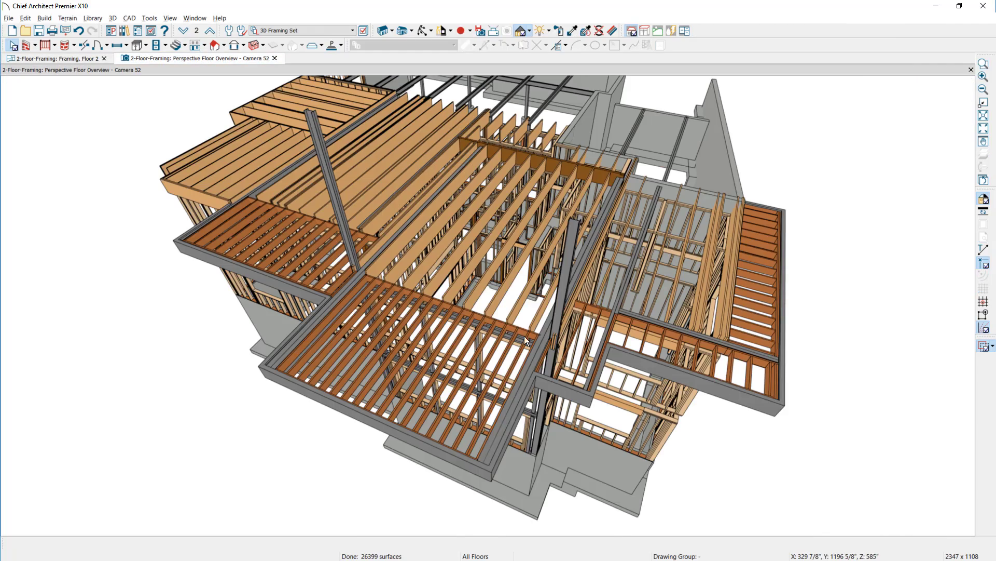
middle_click_drag(524, 336, 454, 329)
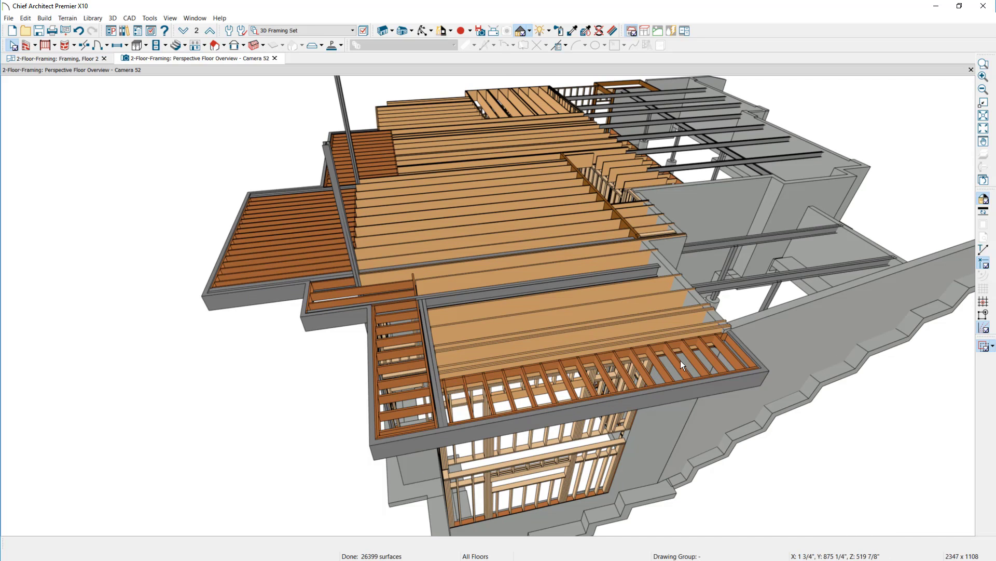
Step: Orbit the 3D framing overview, then return to the Floor 2 plan and recentre it
middle_click_drag(343, 363, 284, 483)
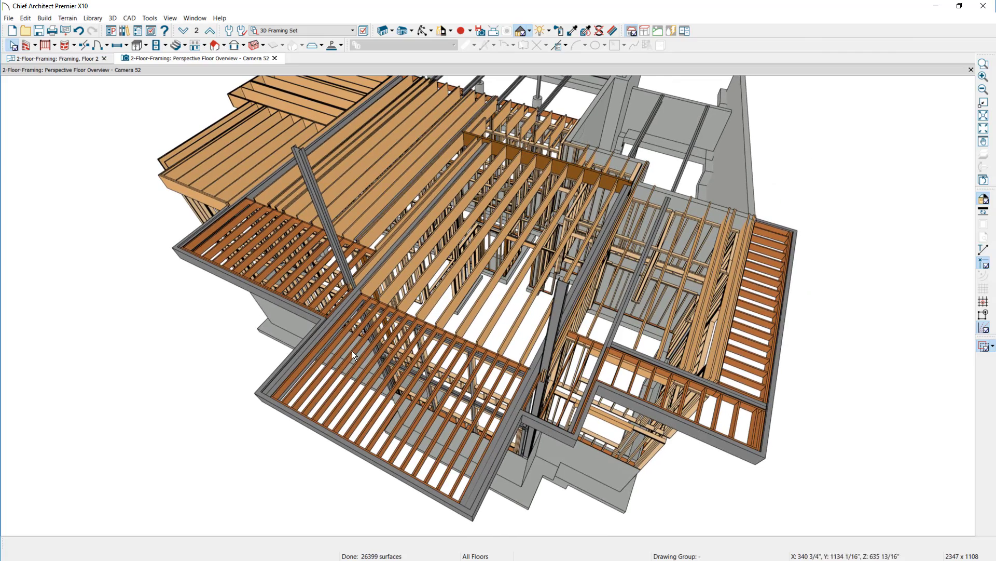
middle_click_drag(449, 324, 318, 416)
middle_click_drag(498, 316, 353, 376)
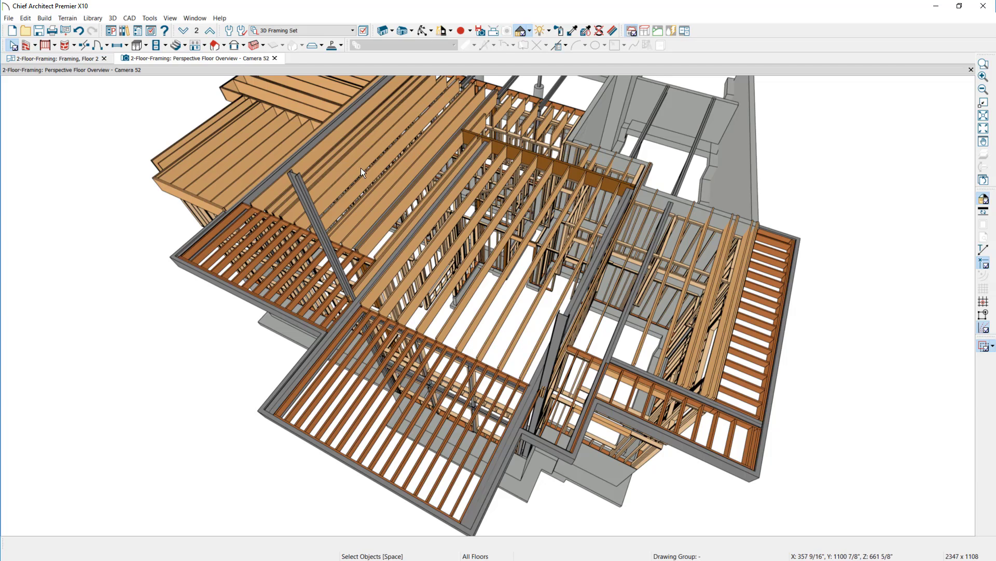
left_click(62, 58)
scroll(48, 126, "down", 4)
mouse_move(227, 309)
middle_mouse_down()
mouse_move(193, 383)
mouse_move(172, 385)
mouse_move(168, 358)
middle_mouse_up()
scroll(169, 359, "down", 1)
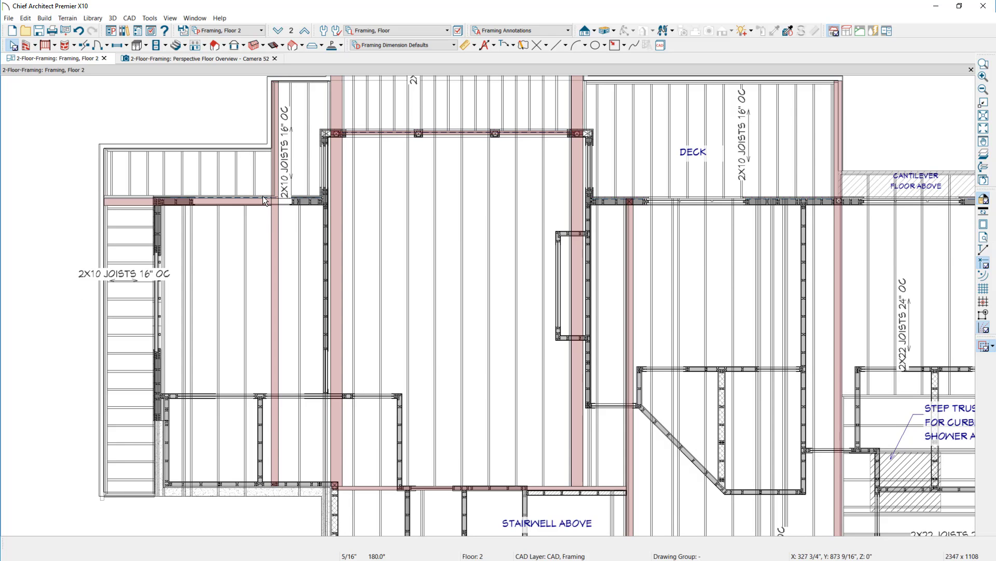
left_click(25, 17)
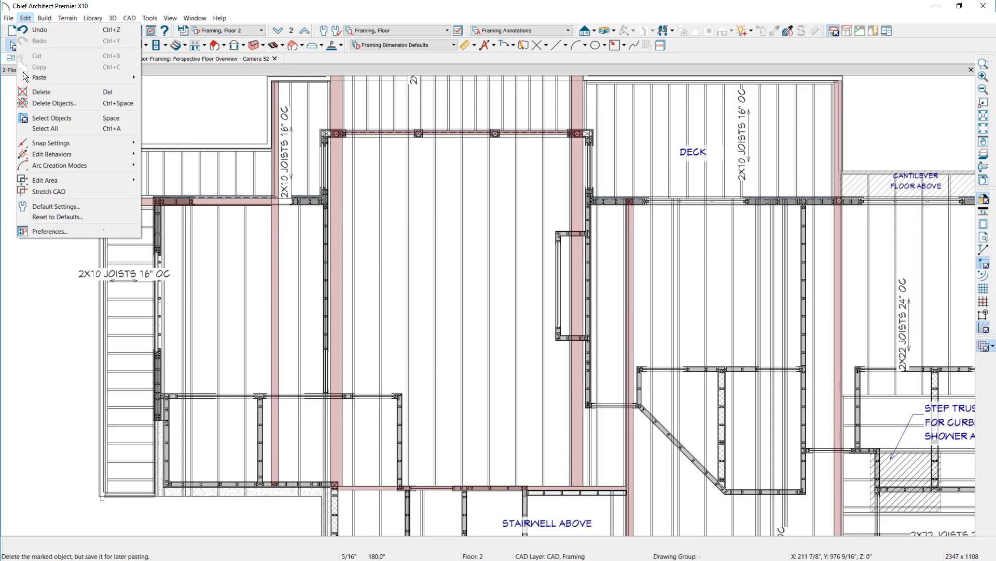
left_click(48, 230)
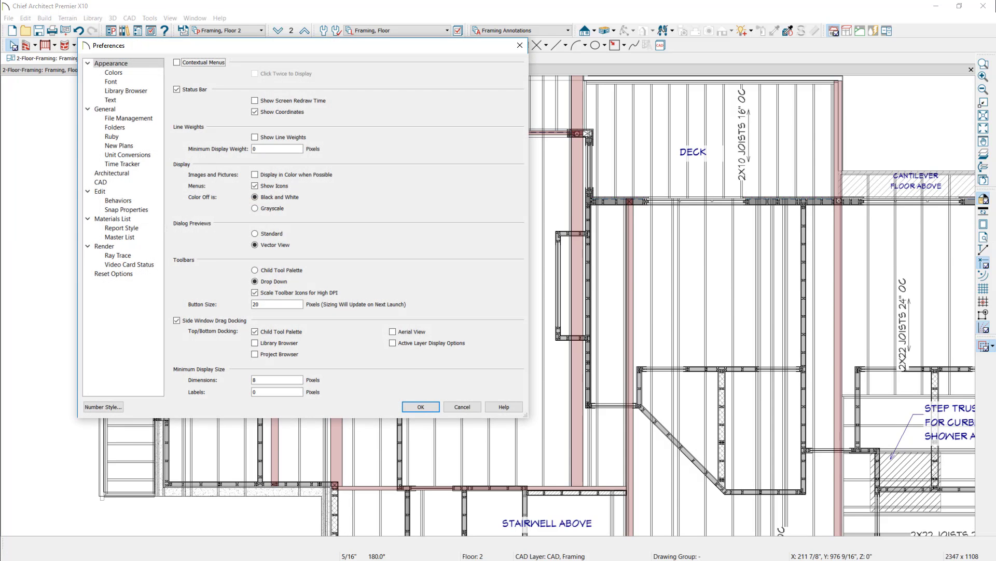
left_click(125, 192)
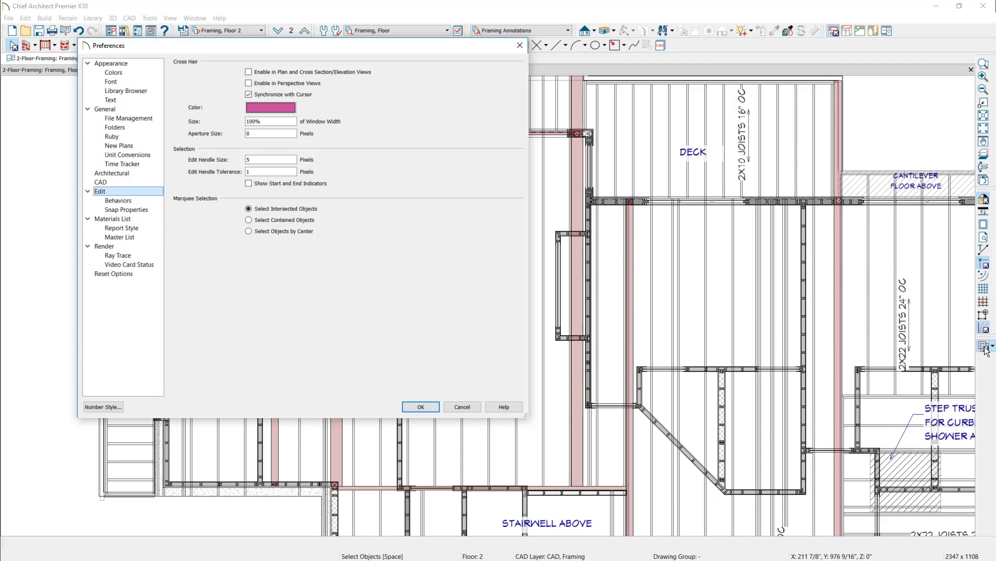
left_click(421, 407)
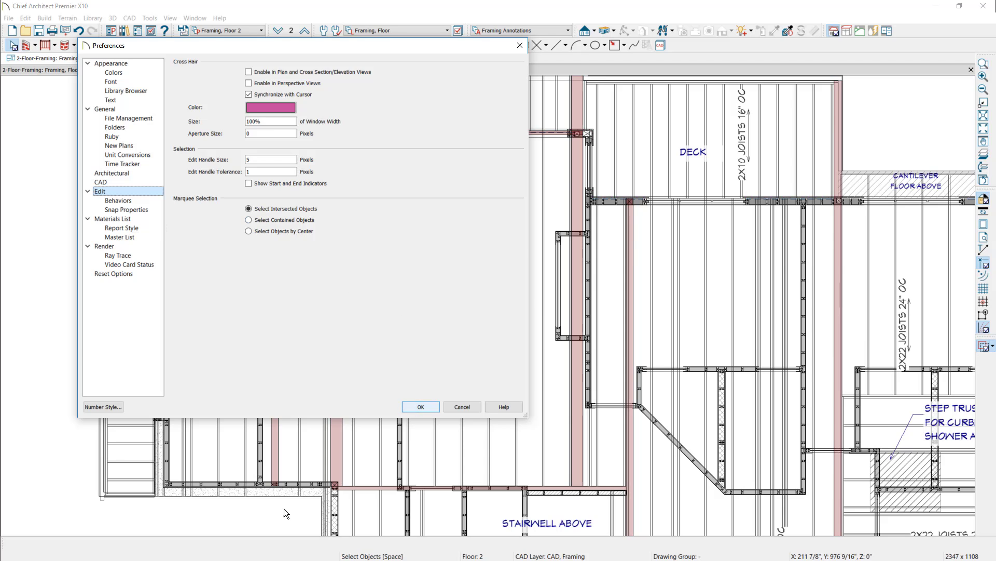
Step: Draw a floor truss down from the top rim joist across the central bay
left_click(273, 45)
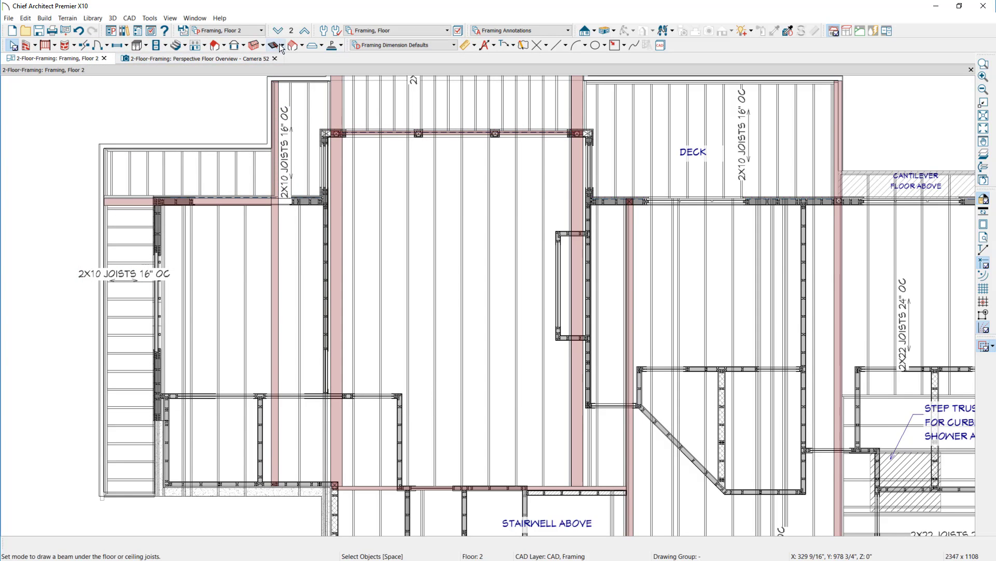
mouse_move(348, 186)
left_mouse_down()
mouse_move(489, 289)
mouse_move(523, 272)
mouse_move(569, 429)
left_mouse_up()
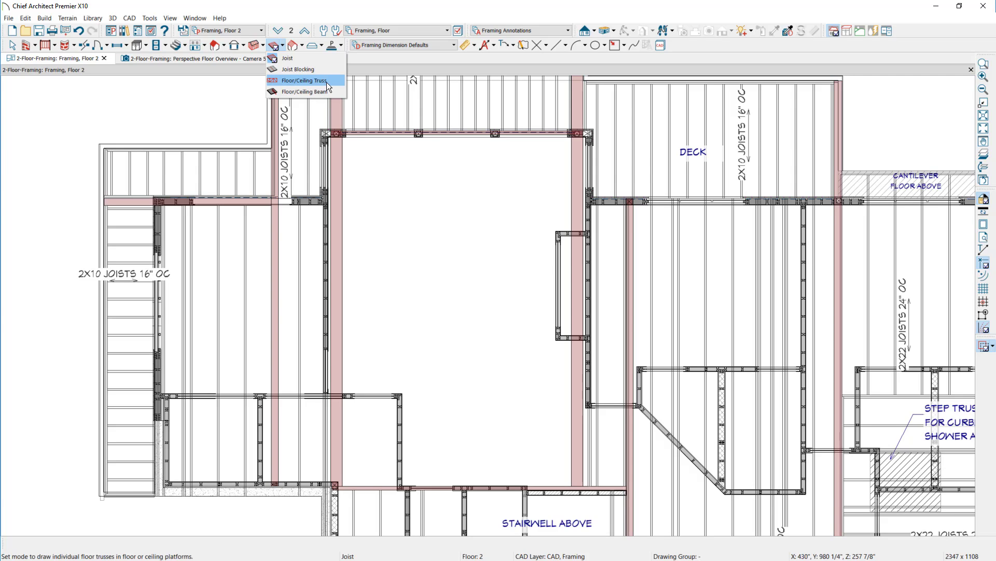
key("Return")
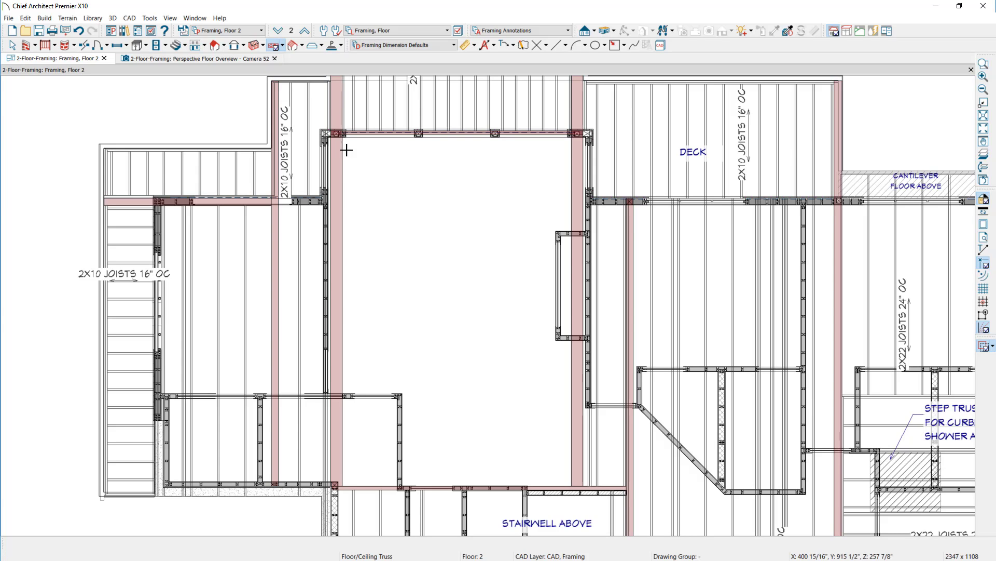
left_click_drag(365, 137, 358, 485)
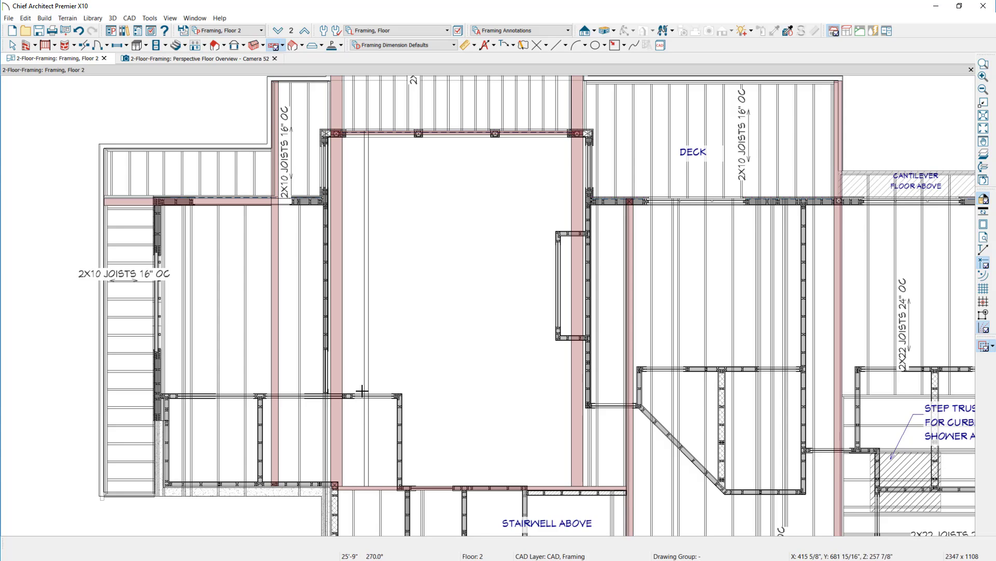
Step: Position the new floor truss 1'-8 1/2" from the left wall
left_click(368, 365)
scroll(363, 330, "up", 2)
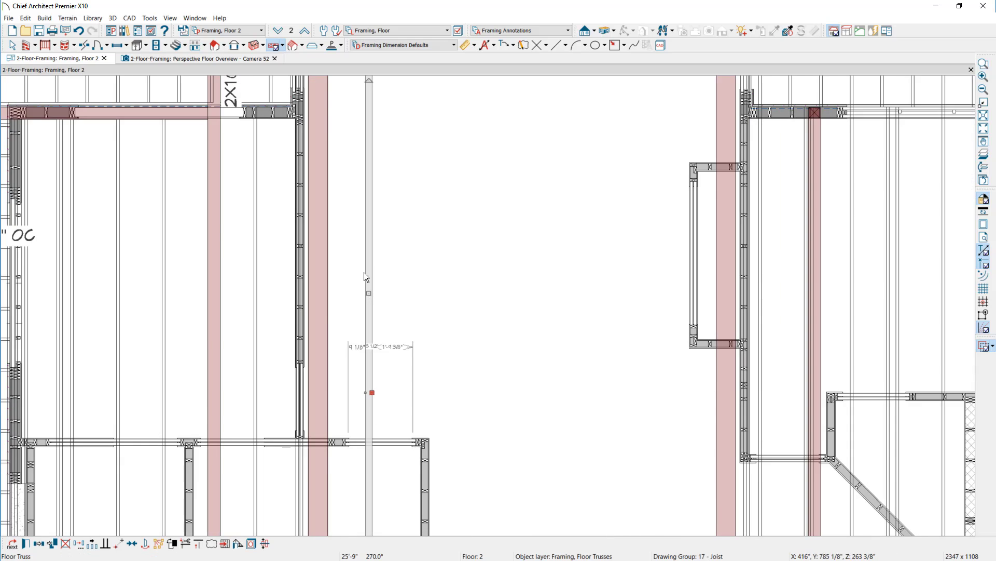
left_click(364, 272)
left_click(357, 315)
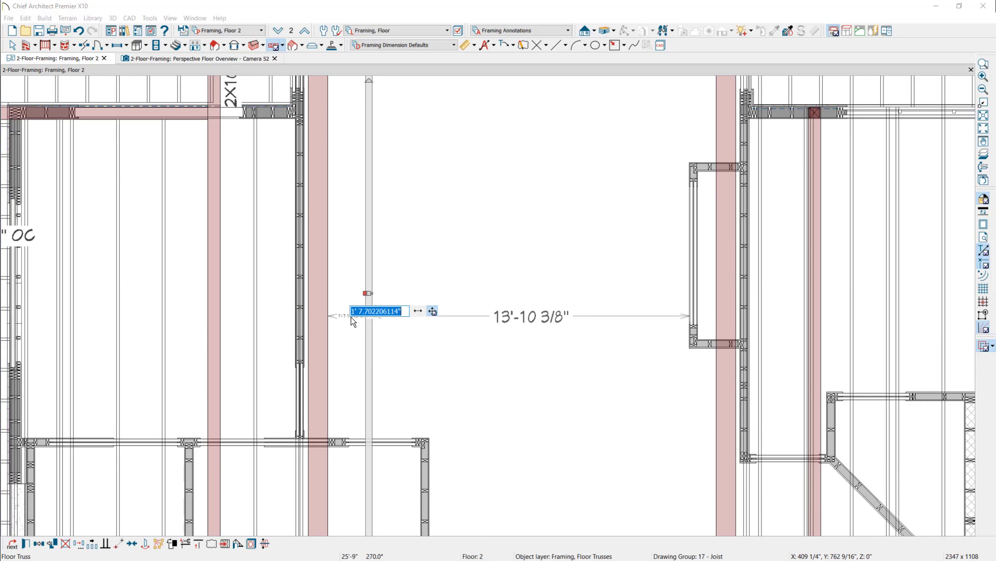
type("1' 8.")
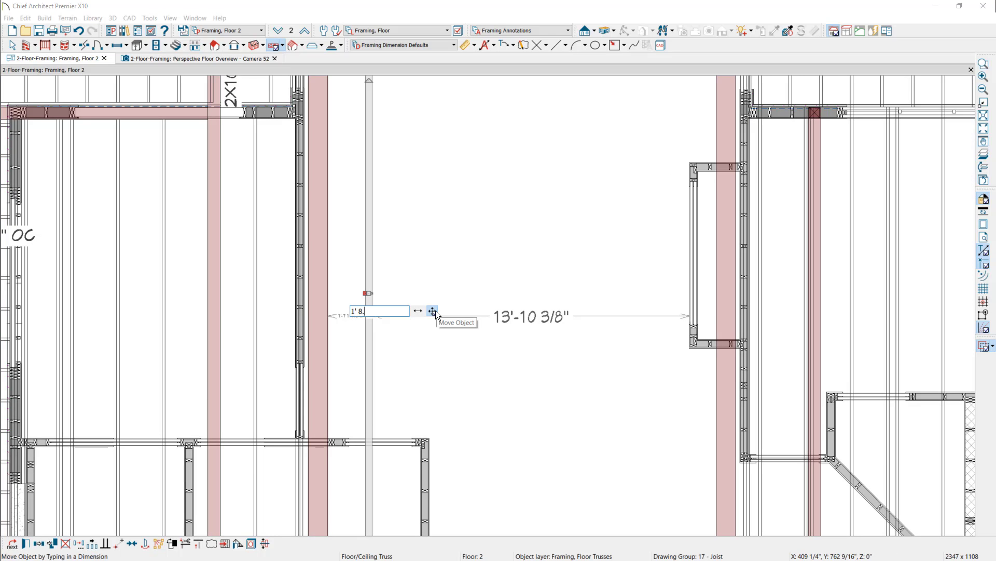
type("5")
key("Return")
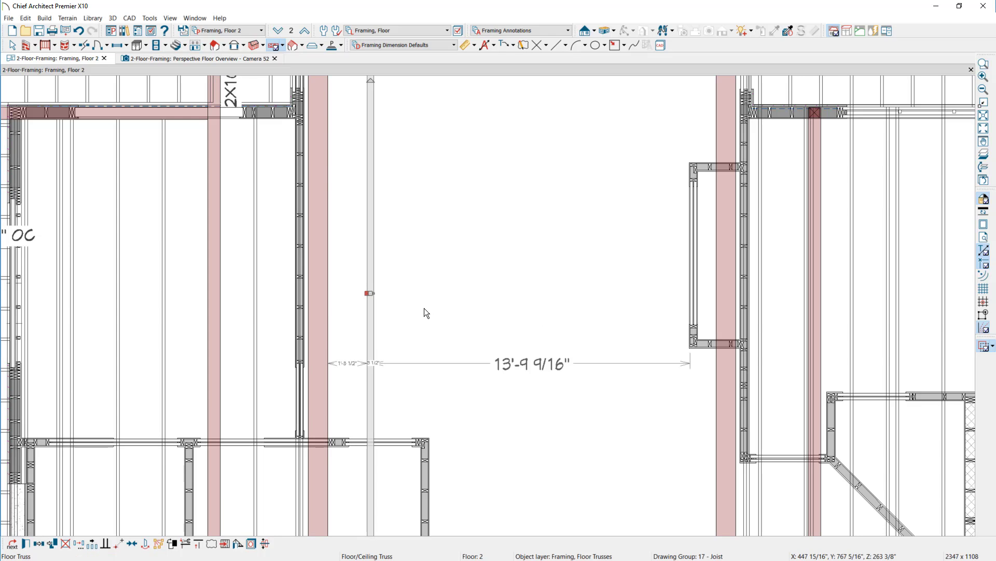
Step: Multiple-copy the truss across the central bay at 24" spacing
left_click(92, 544)
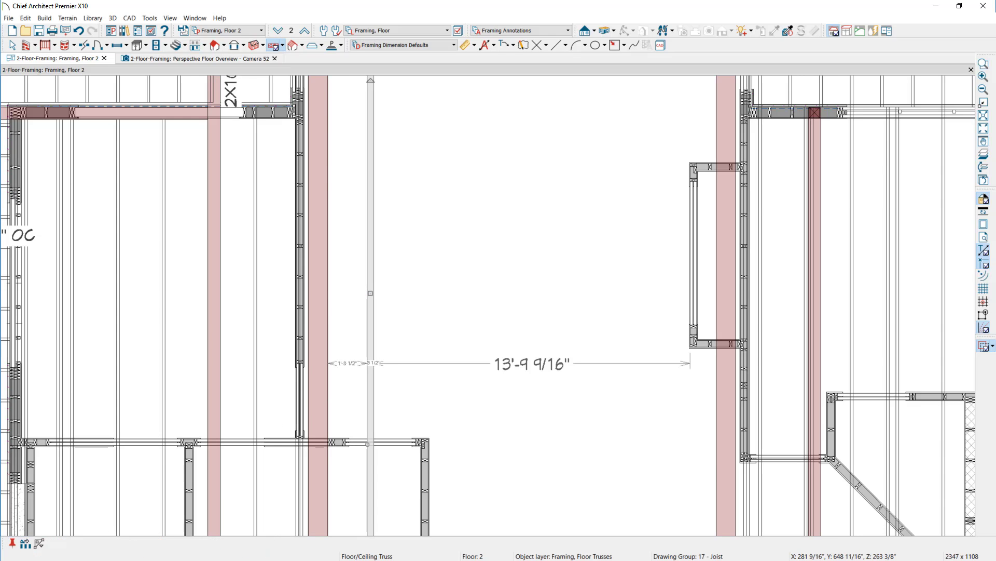
left_click(25, 544)
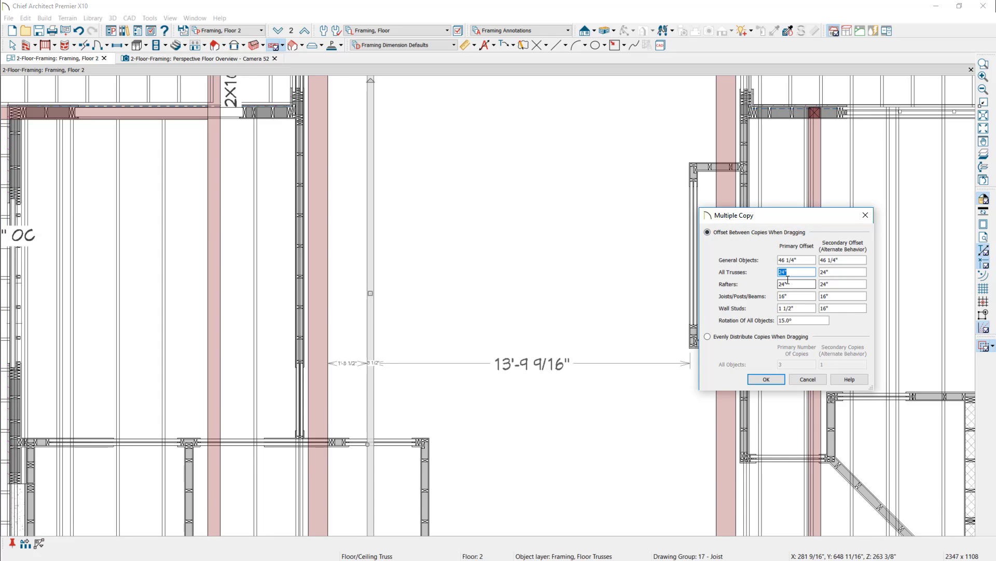
key("Return")
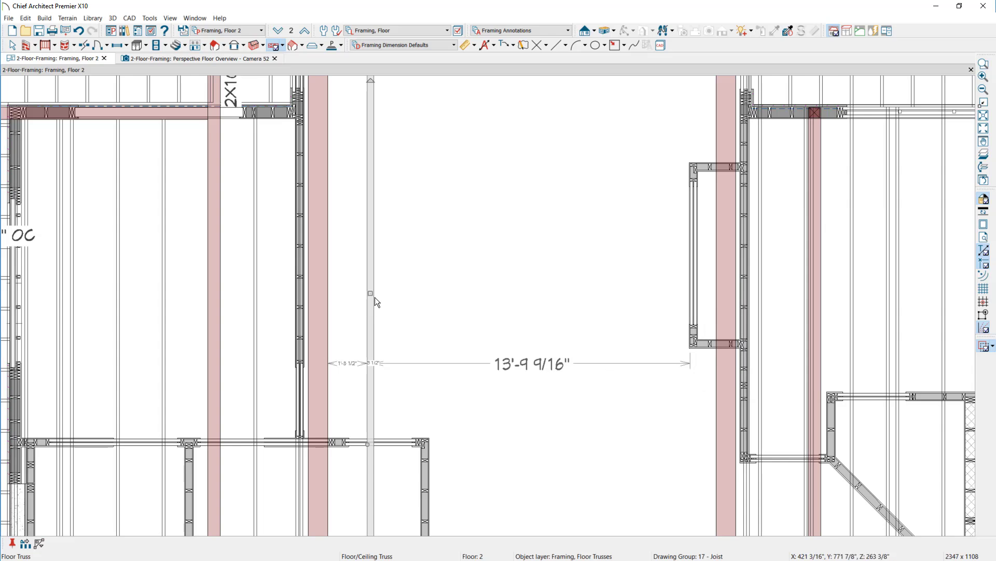
left_click_drag(373, 294, 702, 301)
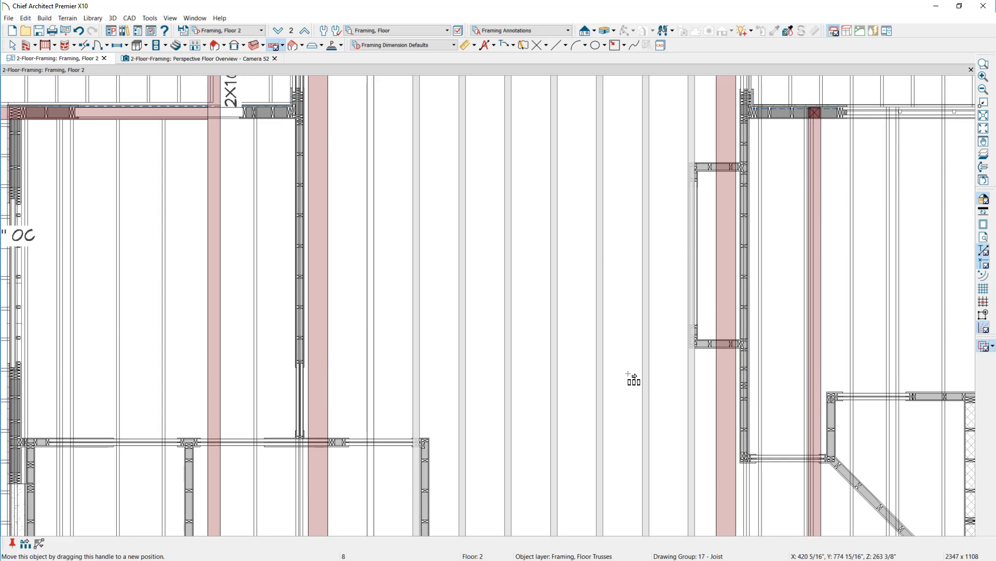
Step: Show the Perspective Floor Overview in Standard rendering and orbit to inspect the new floor trusses
left_click(227, 61)
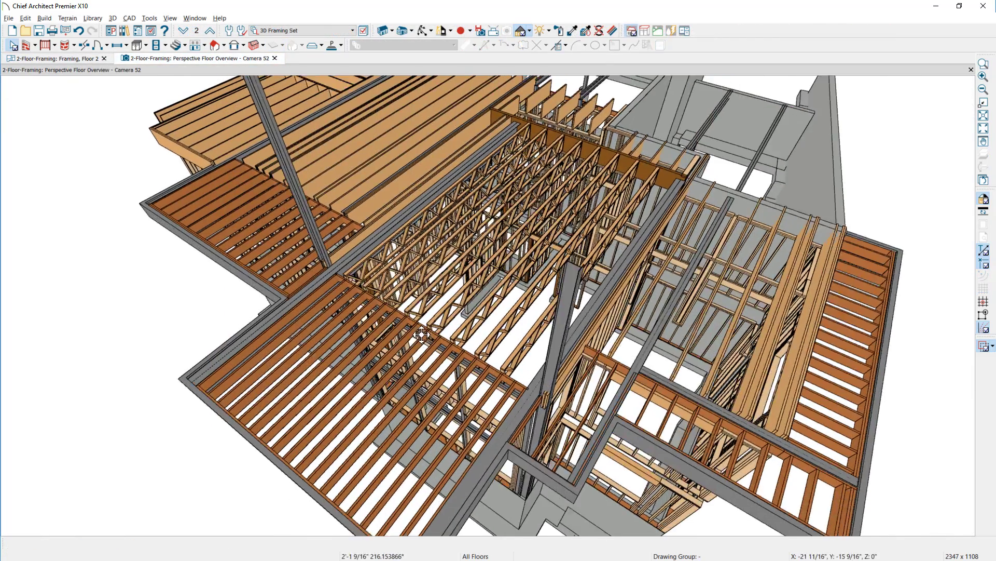
middle_click_drag(422, 334, 434, 283)
left_click(529, 31)
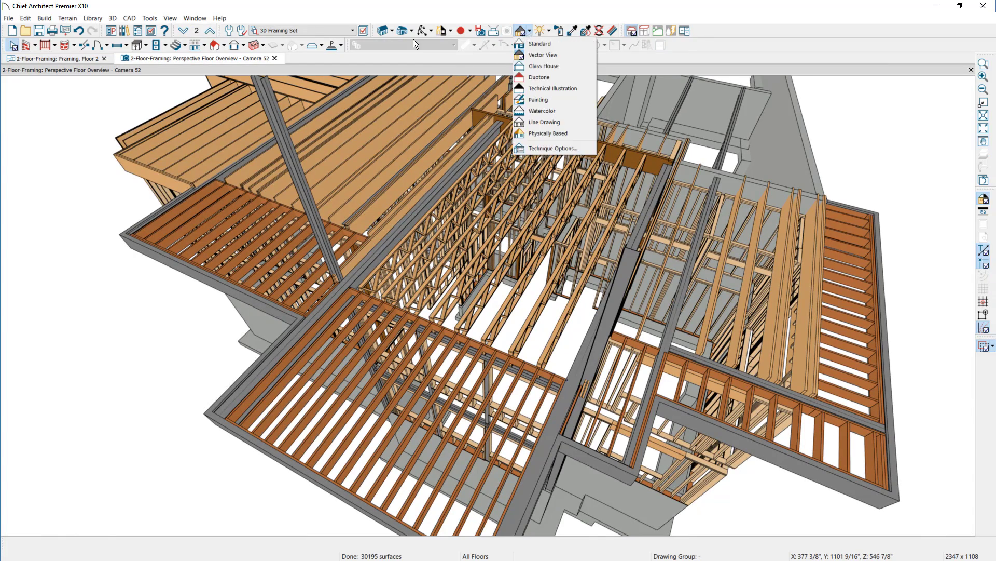
left_click(534, 41)
middle_click_drag(457, 296, 231, 410)
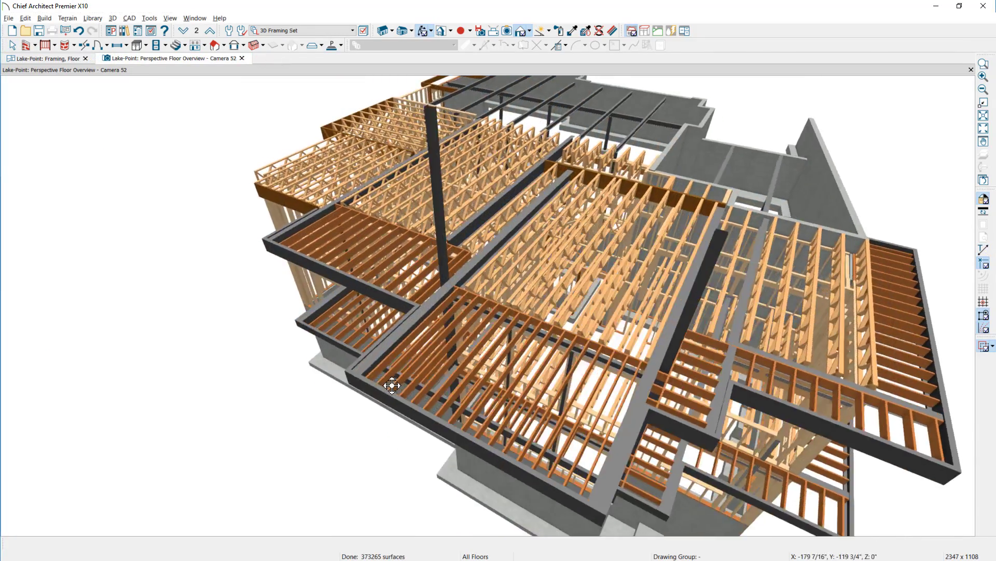
middle_click_drag(391, 385, 530, 321)
middle_click_drag(406, 181, 358, 314)
scroll(514, 340, "up", 2)
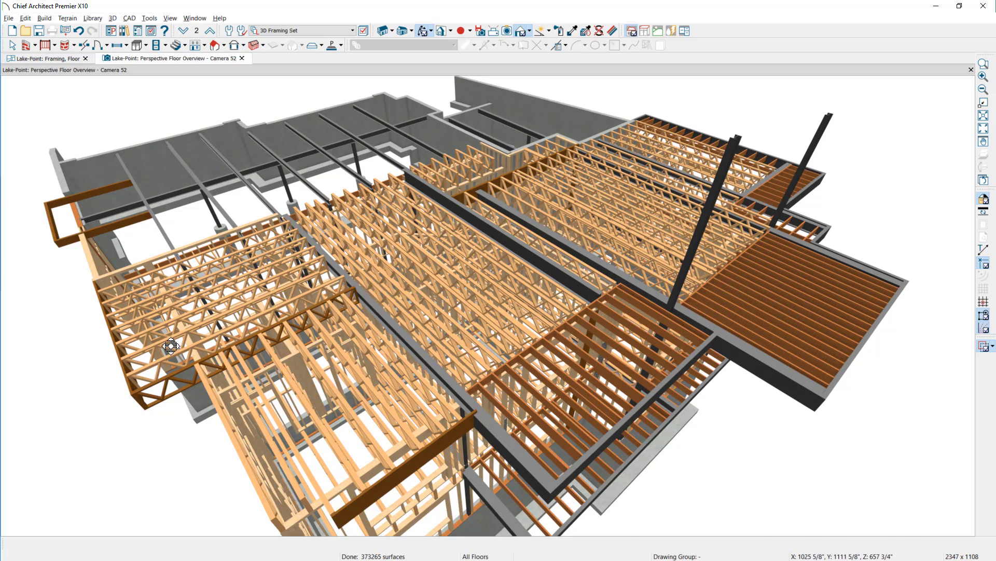
Step: Orbit, pan and zoom the 3D view to inspect the strapped walls and deck joists from above
scroll(171, 346, "up", 3)
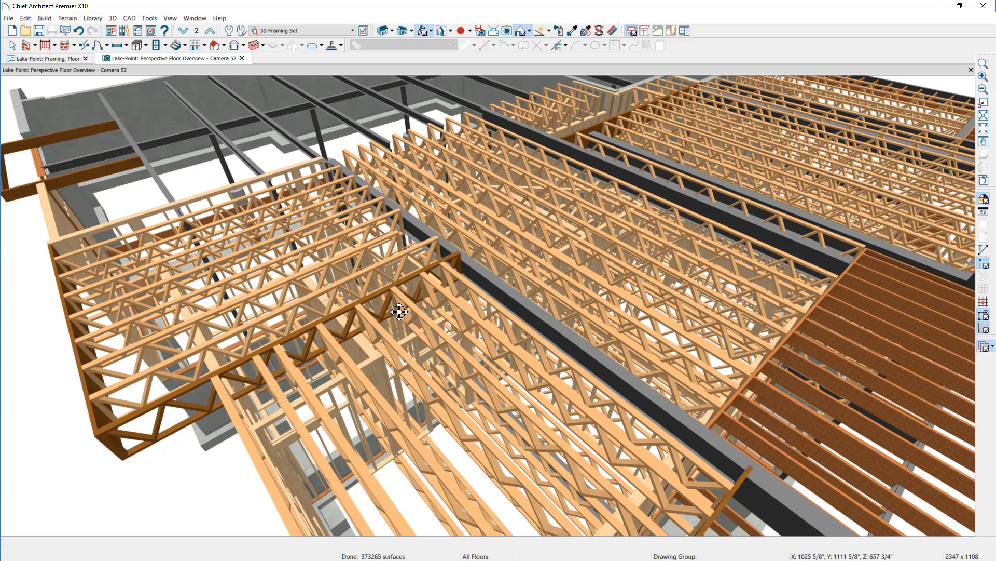
scroll(398, 311, "down", 2)
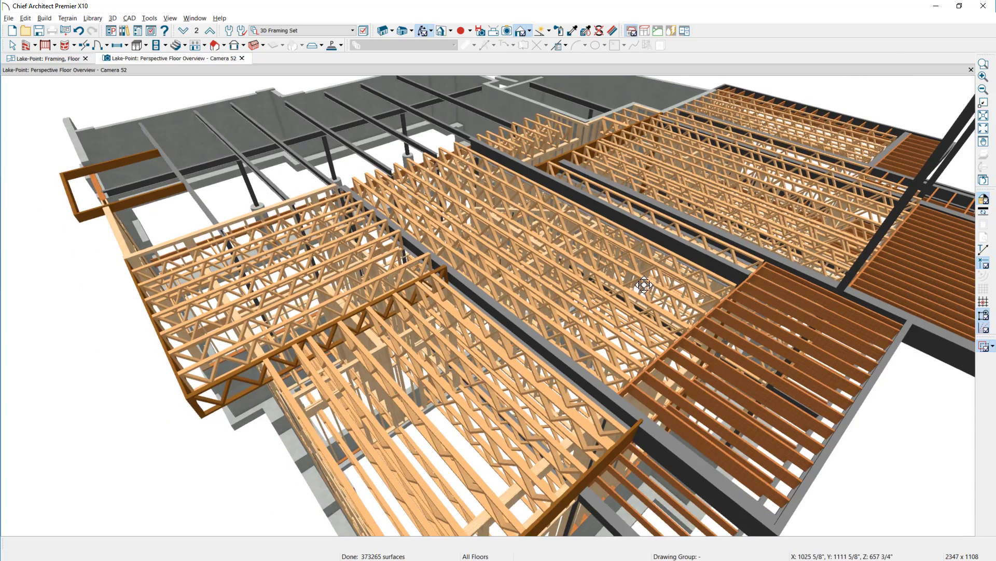
left_click_drag(663, 279, 485, 306)
middle_click_drag(485, 306, 483, 291)
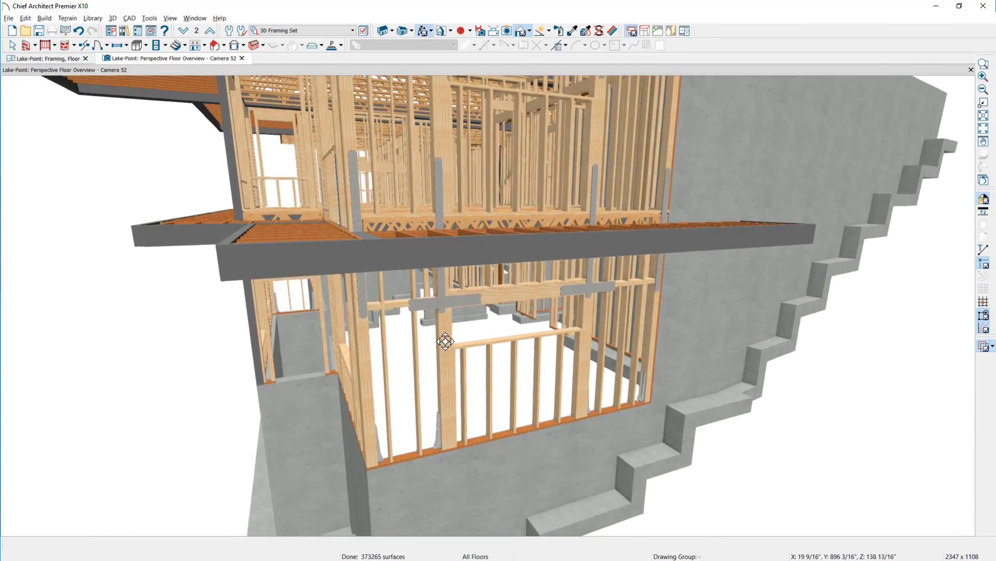
scroll(431, 452, "up", 3)
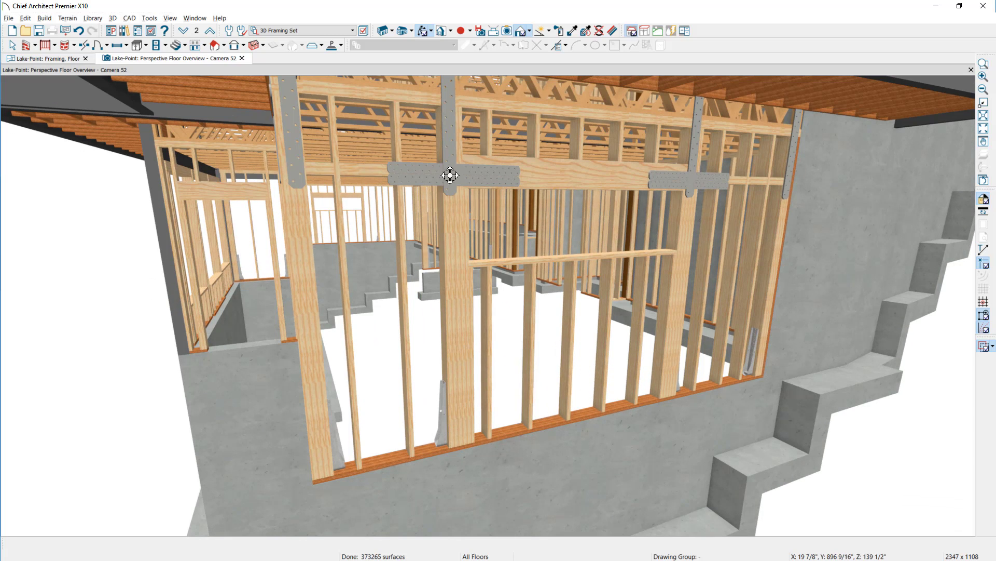
middle_click_drag(461, 197, 462, 219)
left_click_drag(451, 318, 449, 225)
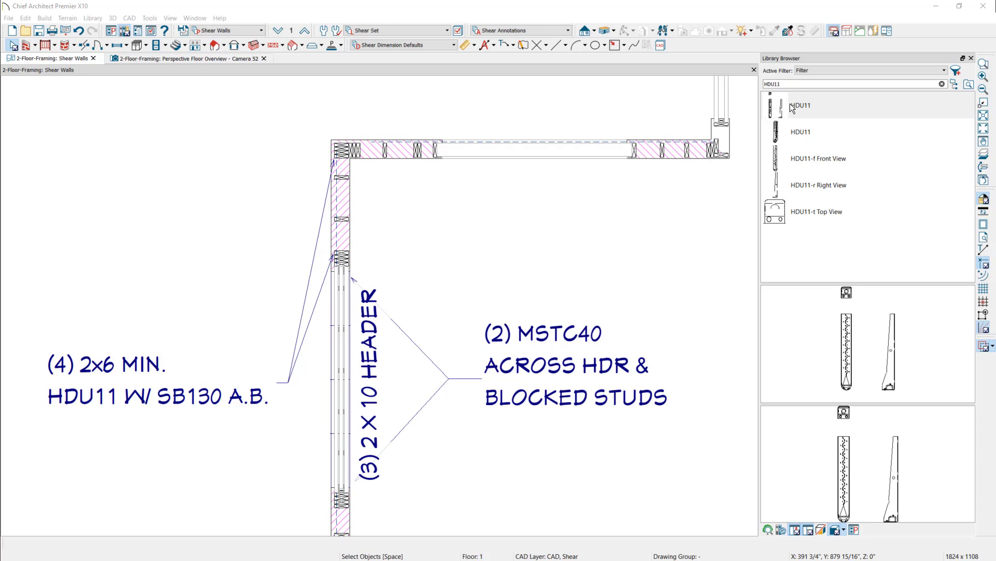
Step: Search the library for HDU11 and place its side view inside the wall near the top corner
left_click(798, 84)
left_click(818, 132)
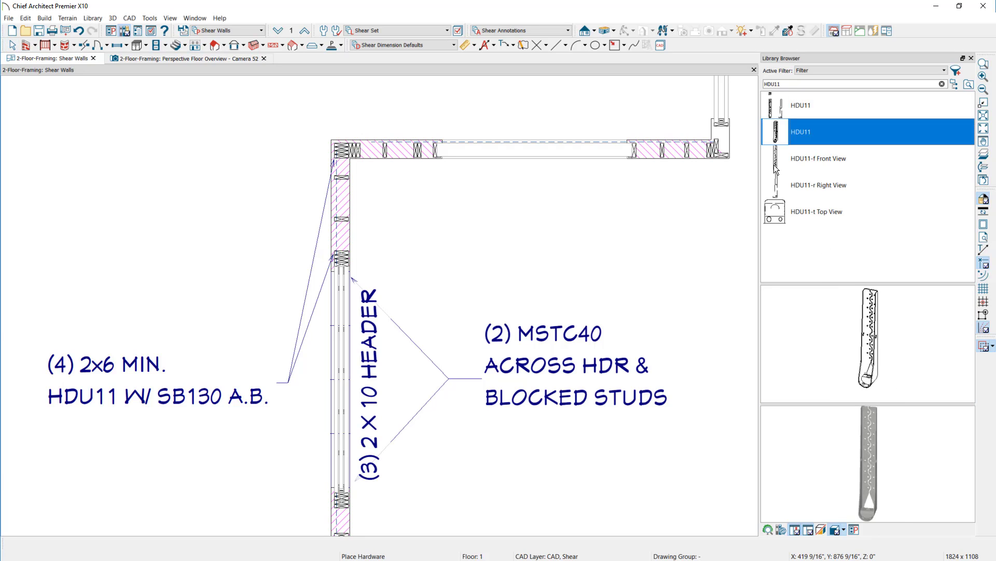
left_click(865, 336)
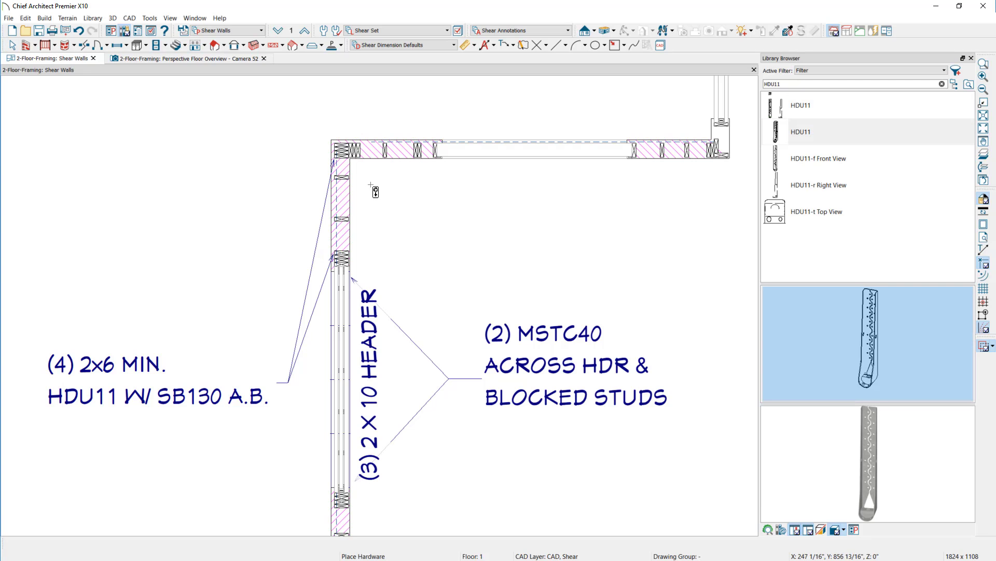
scroll(364, 191, "up", 1)
scroll(365, 191, "up", 3)
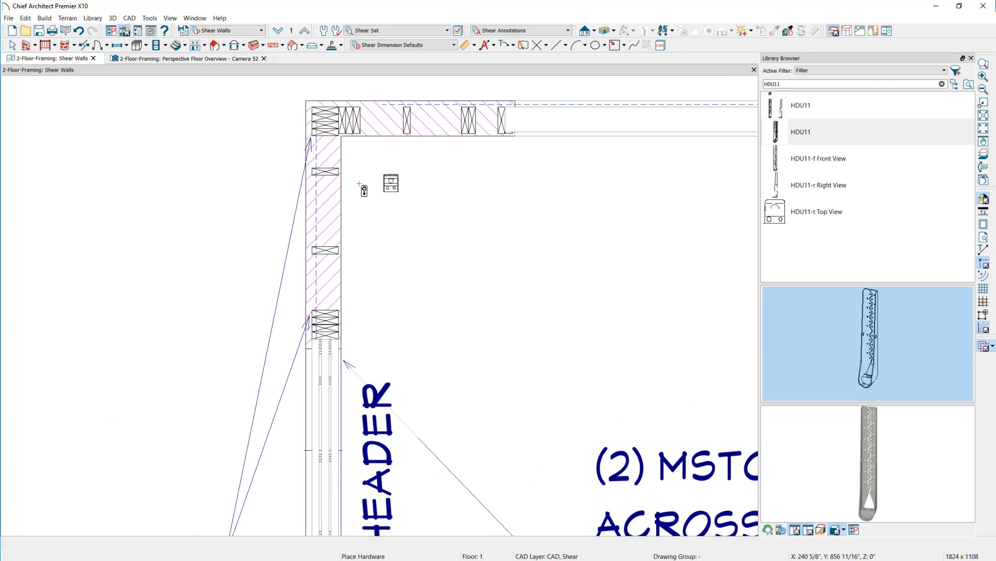
left_click(409, 182)
left_click_drag(356, 141, 306, 119)
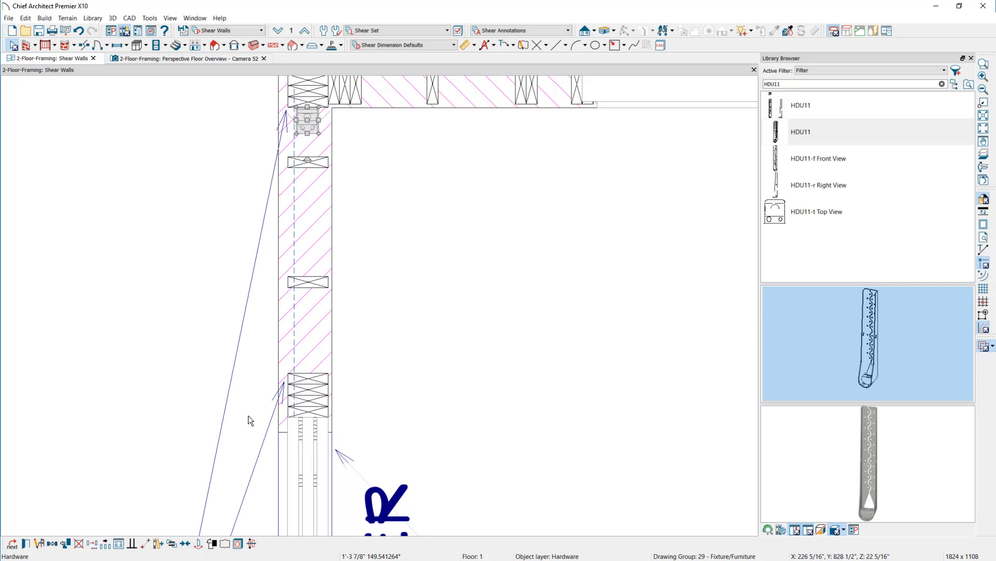
Step: Bring the hold-down to front, copy it above the lower post, and clear the HDU11 search
left_click(211, 543)
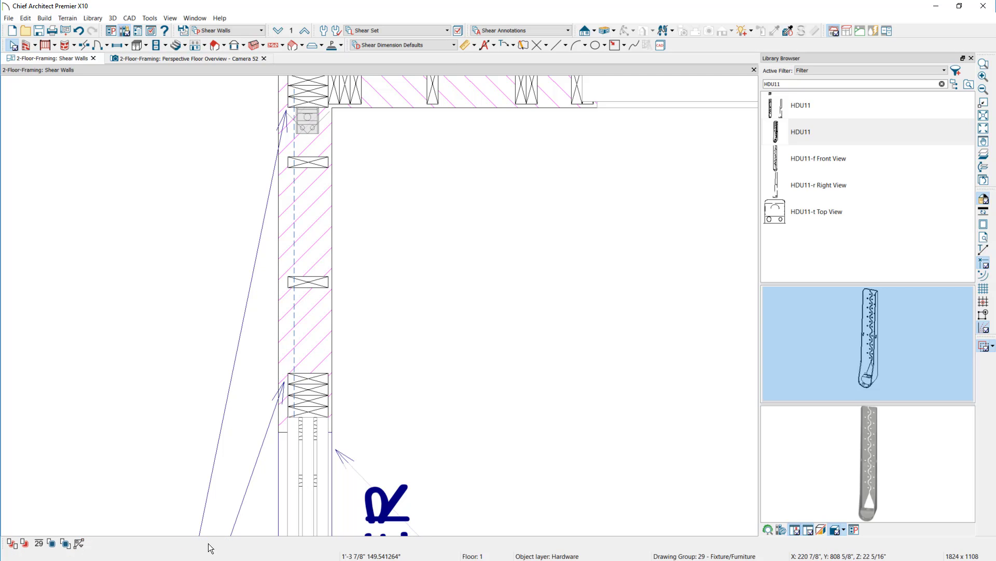
left_click(67, 543)
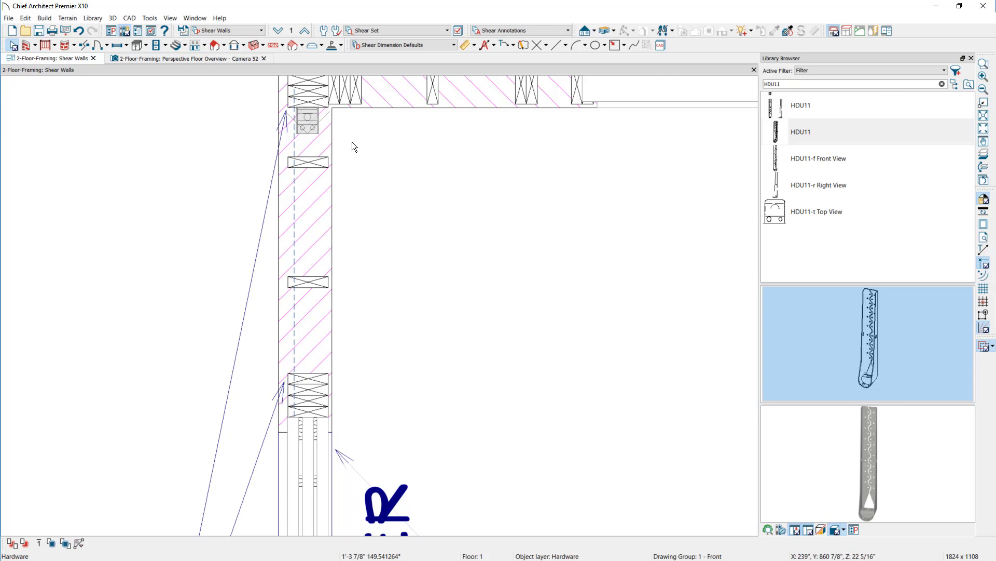
left_click(307, 122)
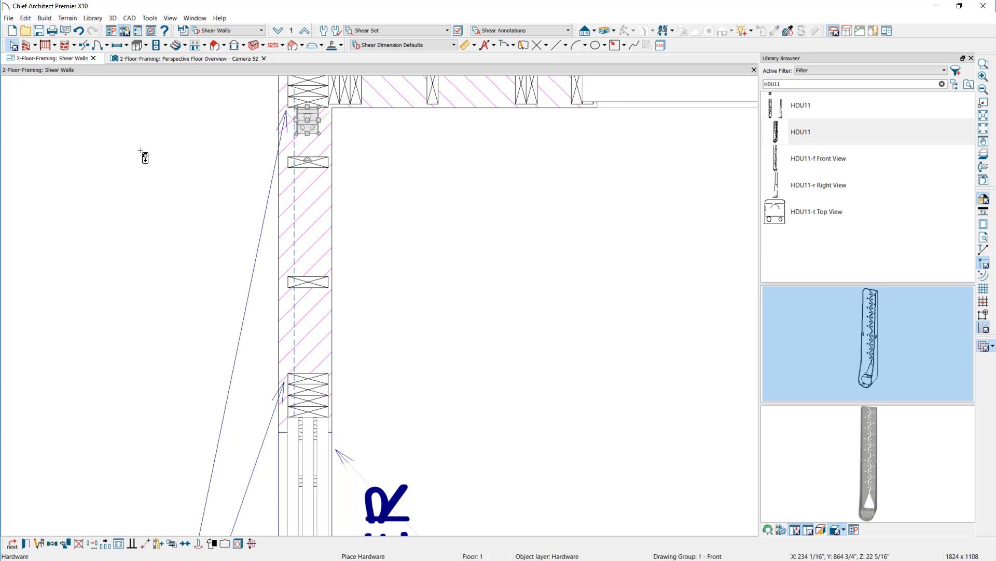
left_click(52, 544)
left_click_drag(307, 120, 306, 310)
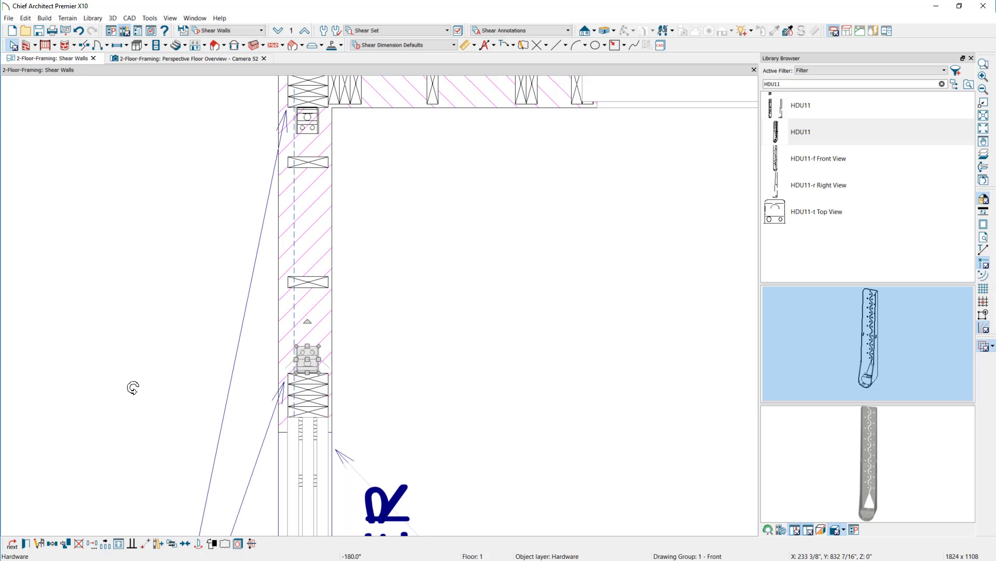
left_click(942, 84)
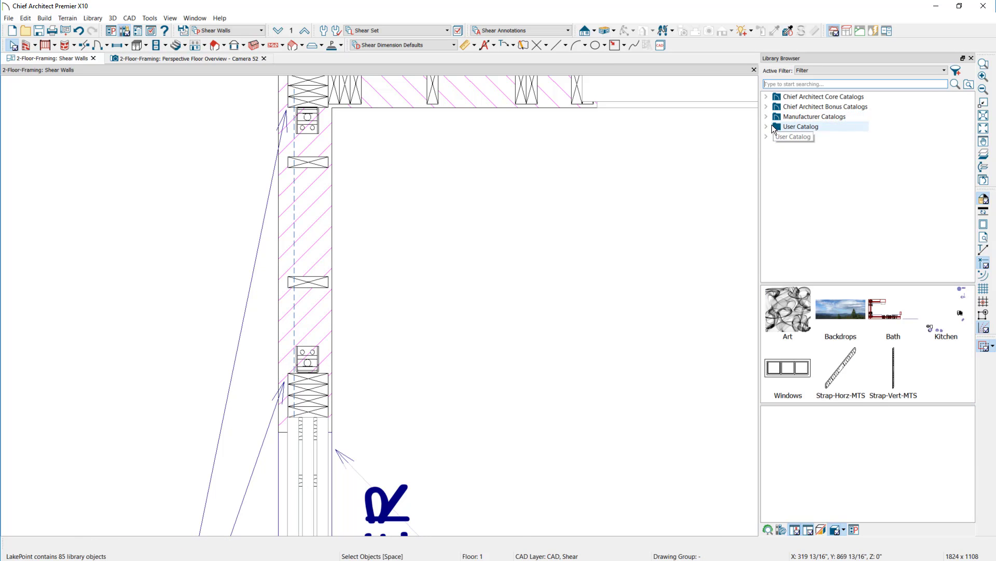
Step: Place the Strap-Horz-MTSC and Strap-Vert-MTSC straps from the LakePoint user catalog beside the wall
left_click(766, 126)
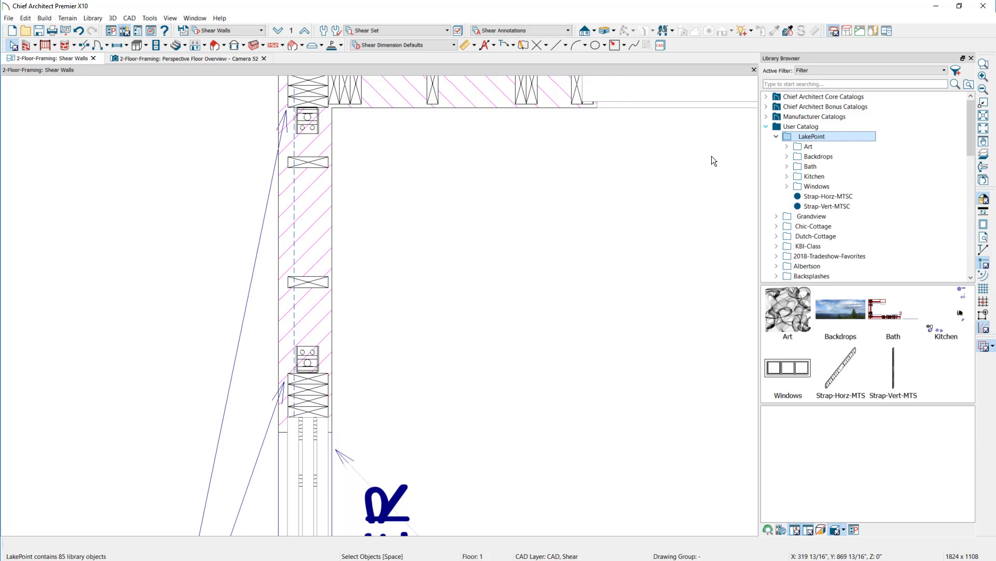
left_click(807, 197)
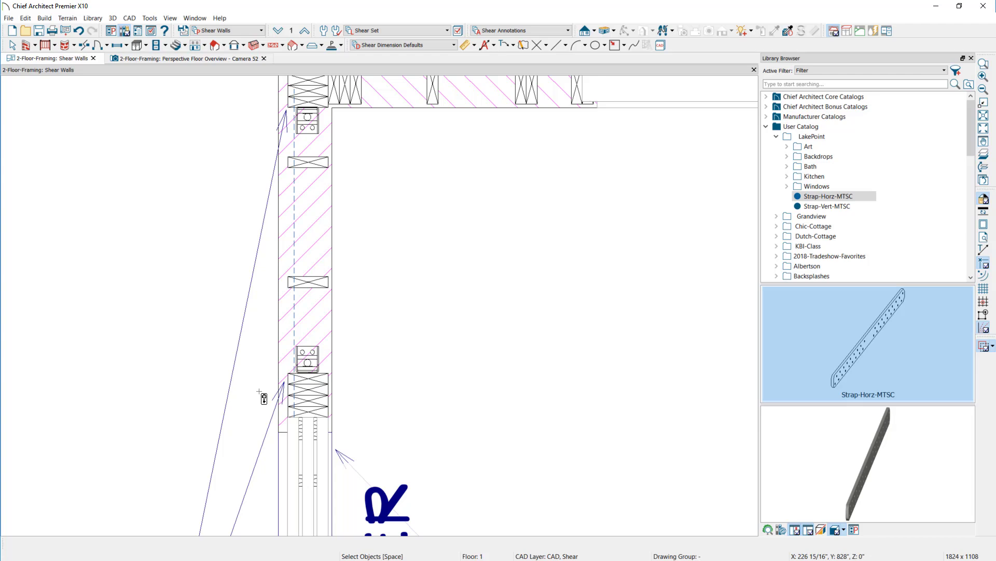
left_click(75, 488)
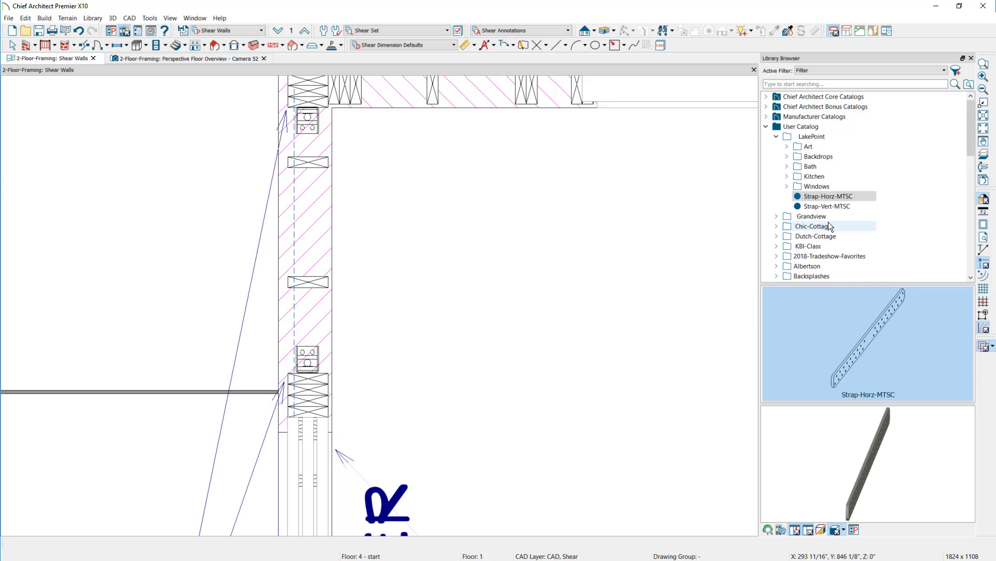
left_click(840, 206)
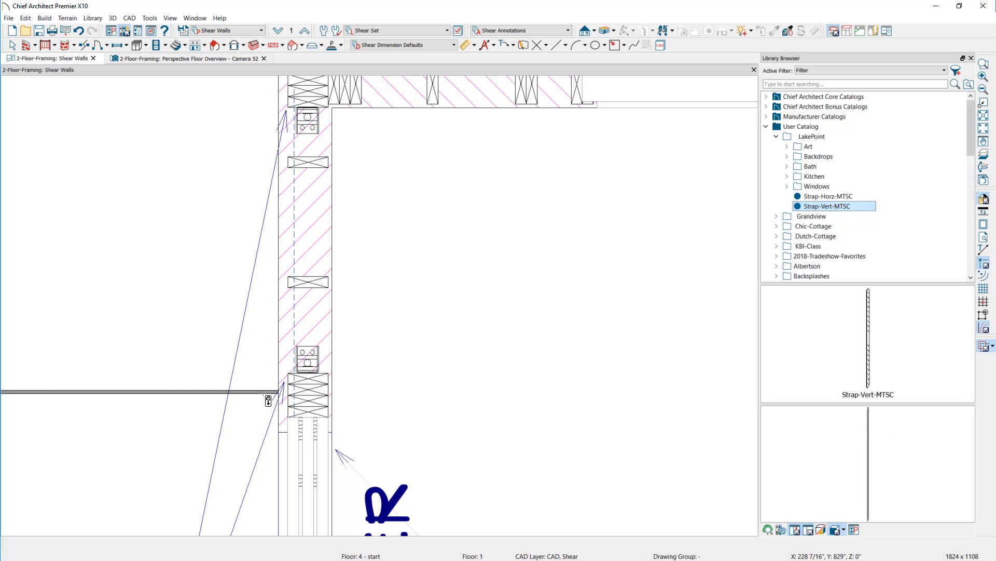
left_click(78, 505)
key("space")
Step: Rotate both straps upright and move them against the left shear wall studs
left_click_drag(224, 405, 262, 357)
left_click_drag(264, 405, 285, 395)
scroll(278, 381, "down", 1)
left_click(163, 388)
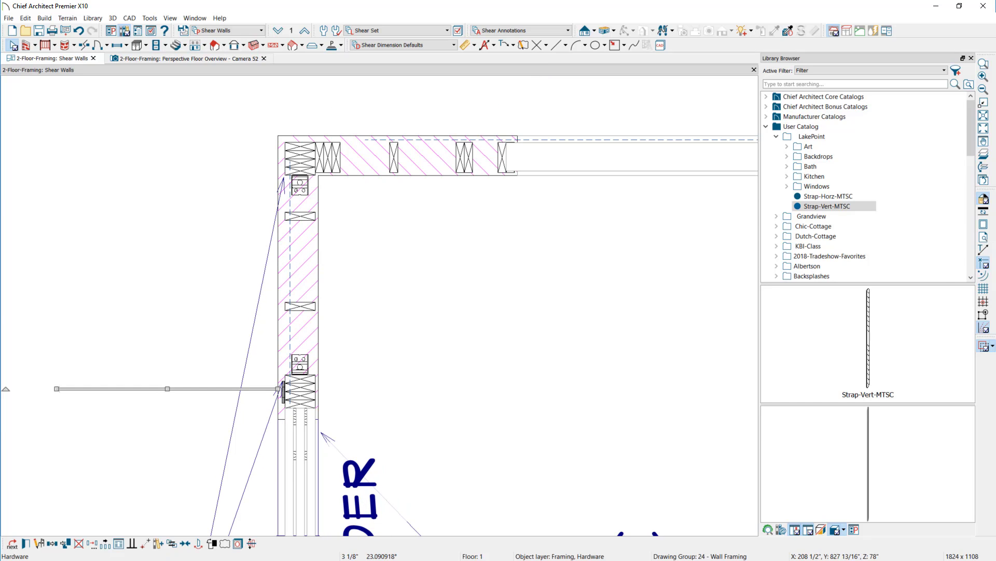
left_click_drag(4, 390, 165, 268)
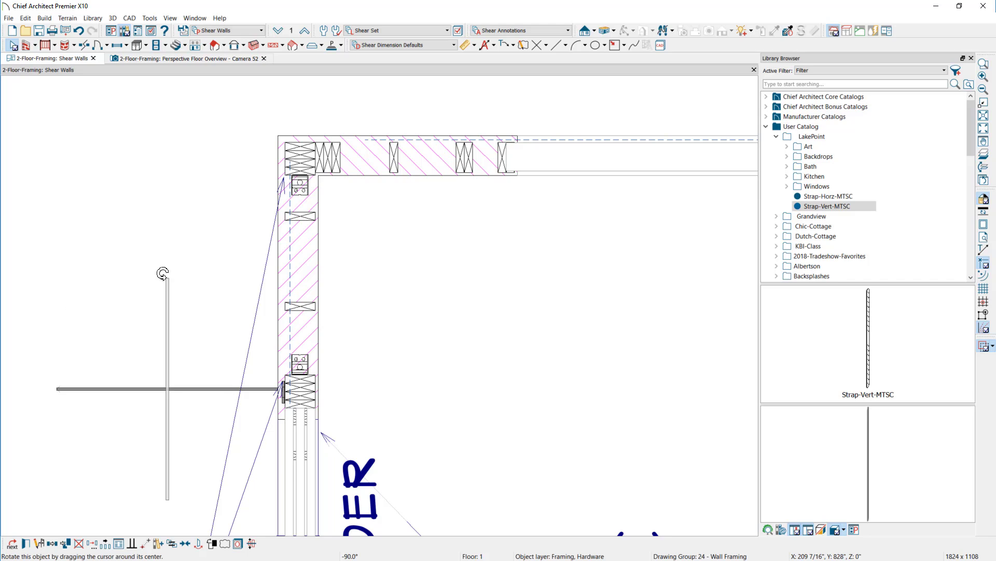
left_click_drag(164, 384, 283, 393)
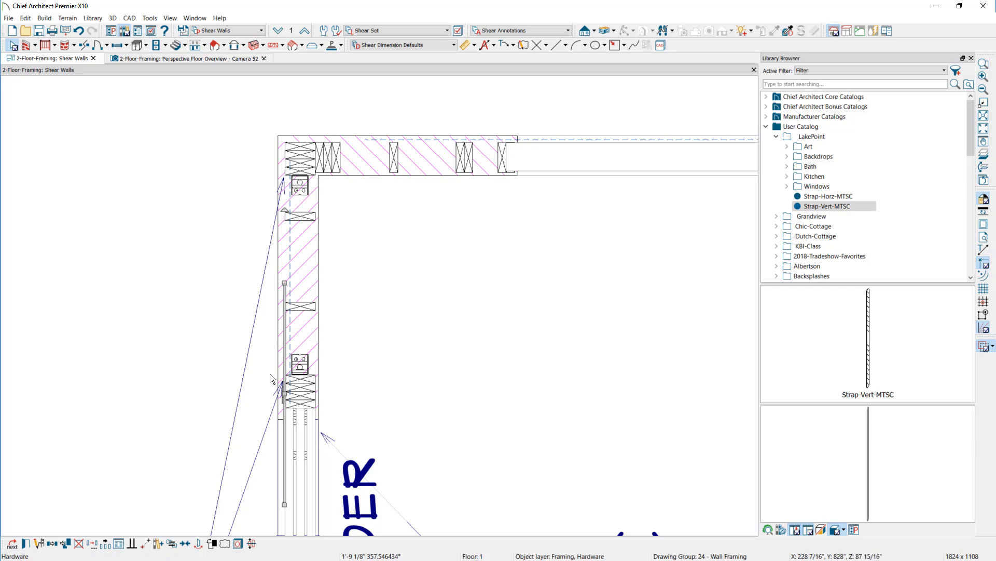
Step: In the Camera 52 view, put the horizontal strap on the beam and raise the vertical strap 8 15/16"
left_click(226, 58)
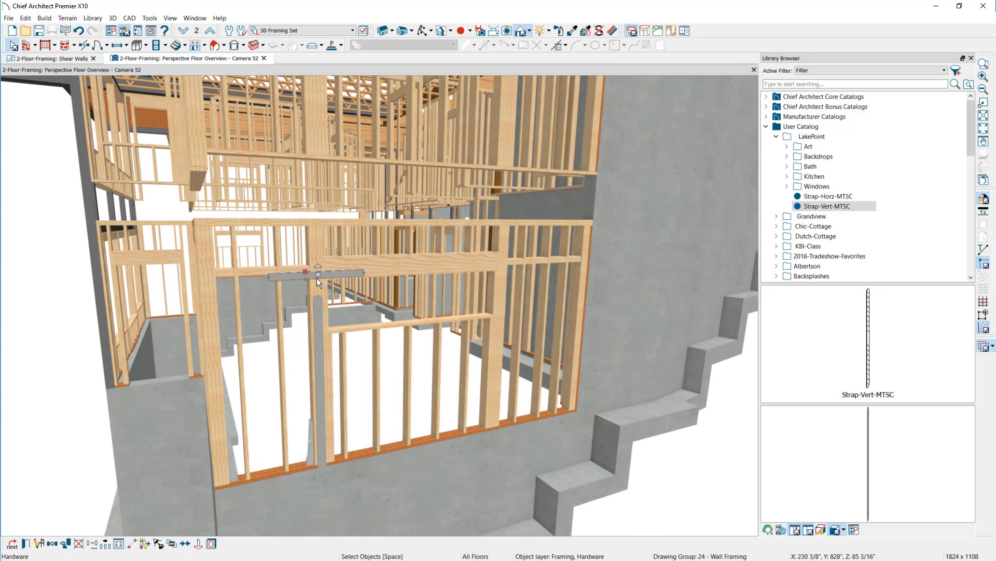
left_click_drag(318, 274, 316, 270)
left_click(320, 380)
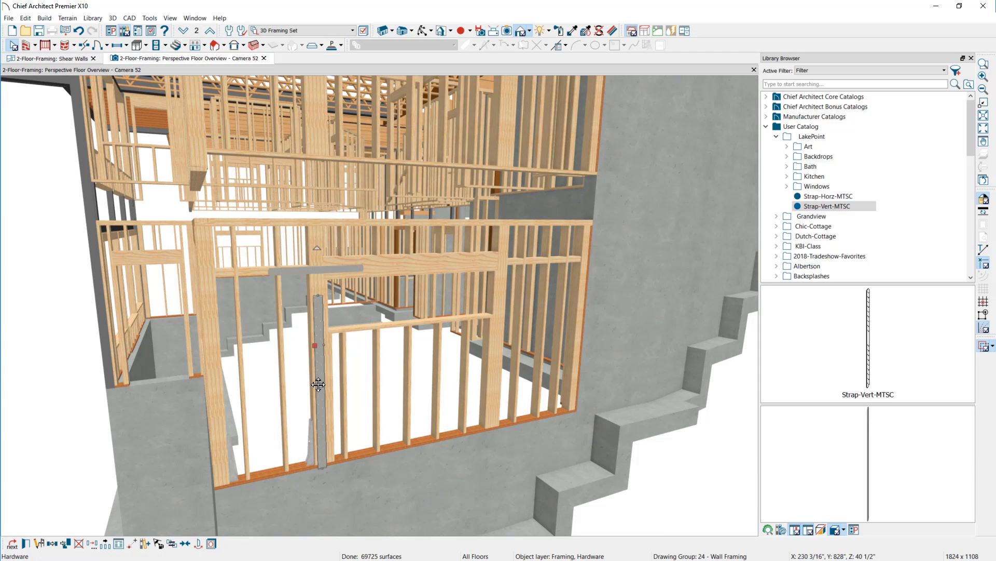
left_click_drag(320, 384, 335, 224)
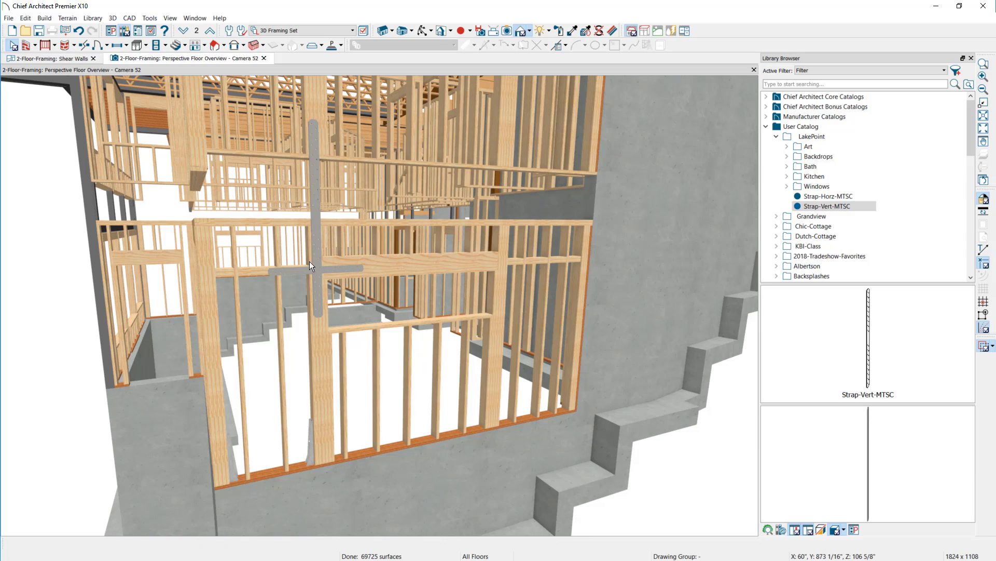
Step: Zoom to check the straps crossing the header, then switch to the Lake-Point floor framing plan
scroll(309, 257, "down", 3)
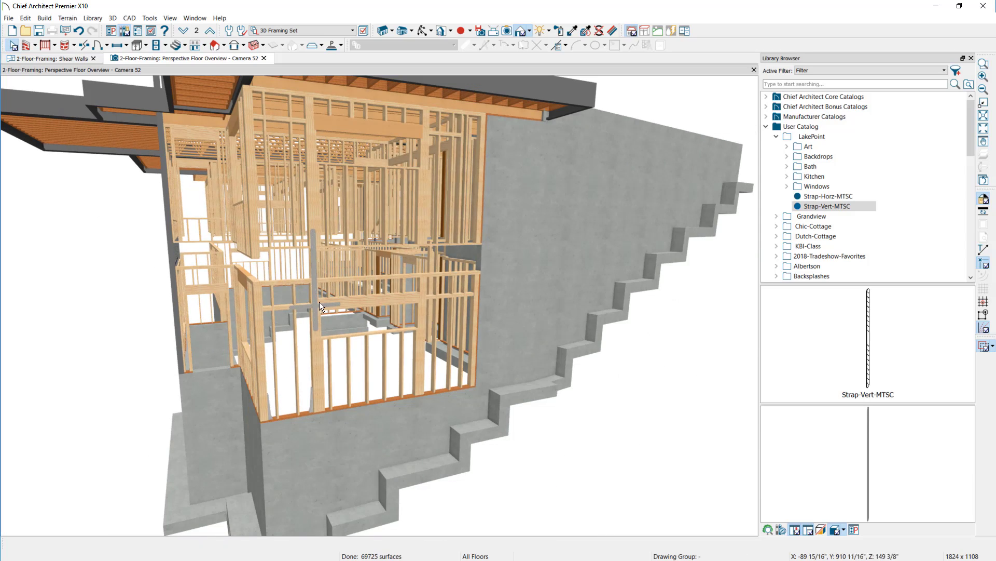
scroll(315, 294, "up", 5)
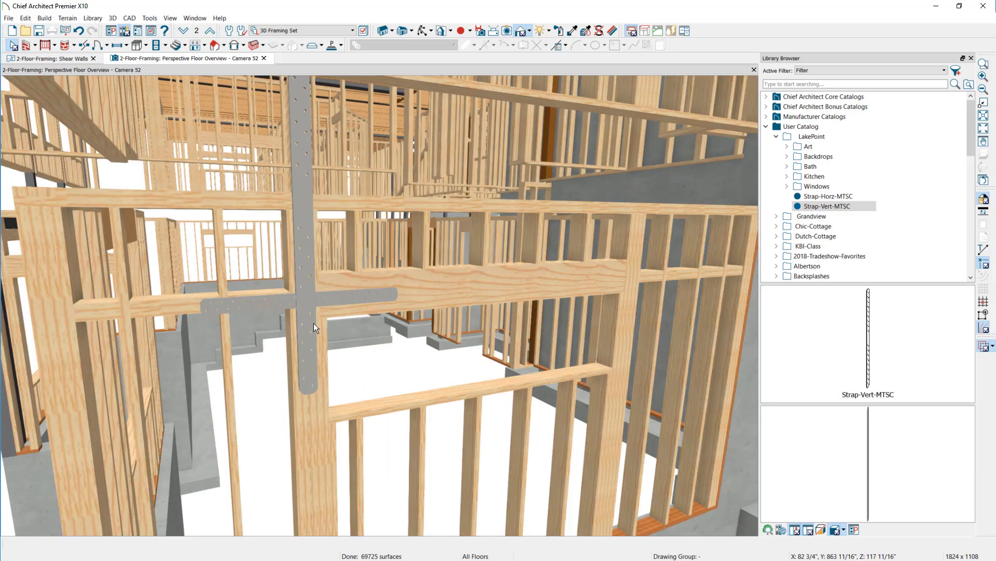
scroll(313, 323, "up", 3)
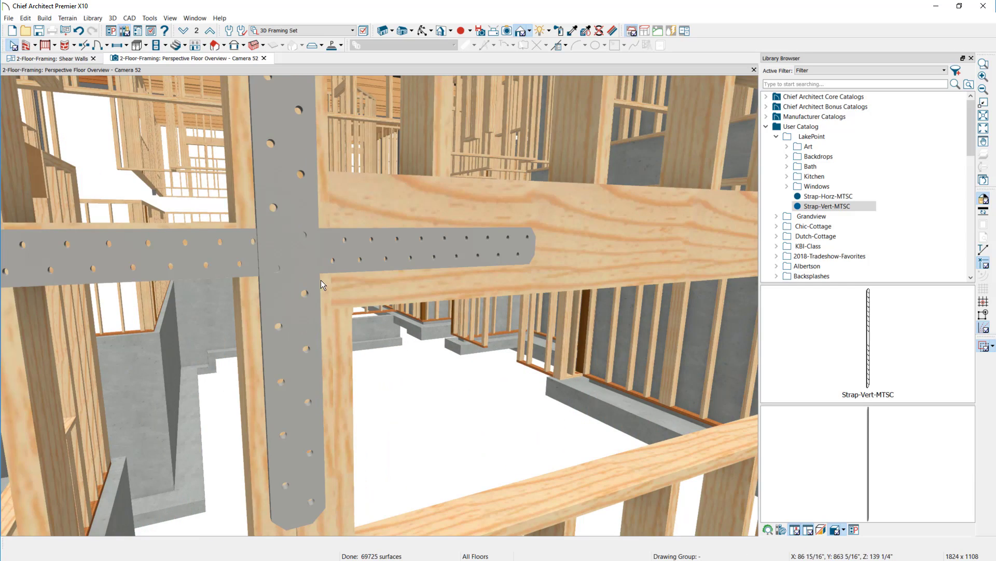
scroll(320, 276, "down", 3)
scroll(320, 276, "down", 2)
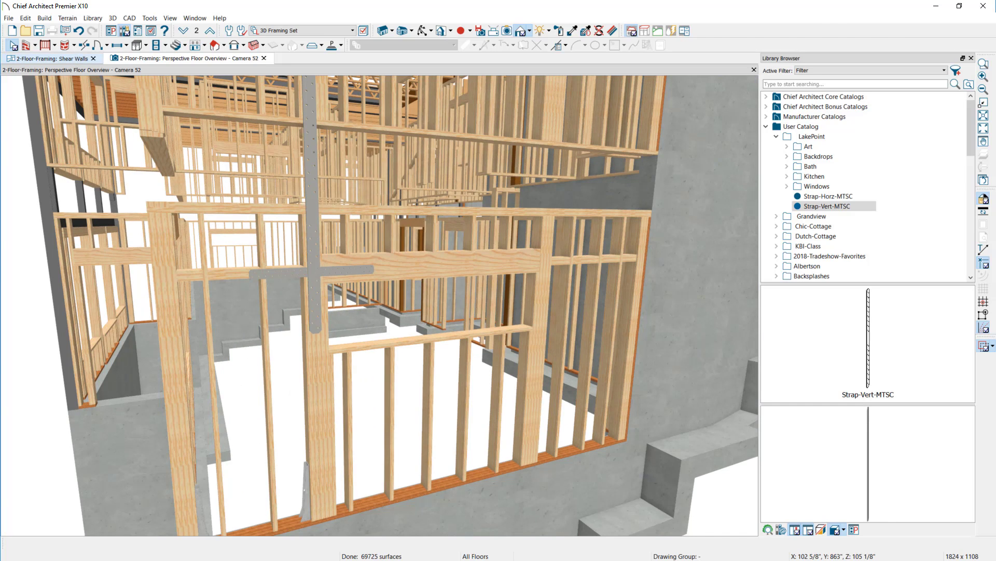
left_click(52, 58)
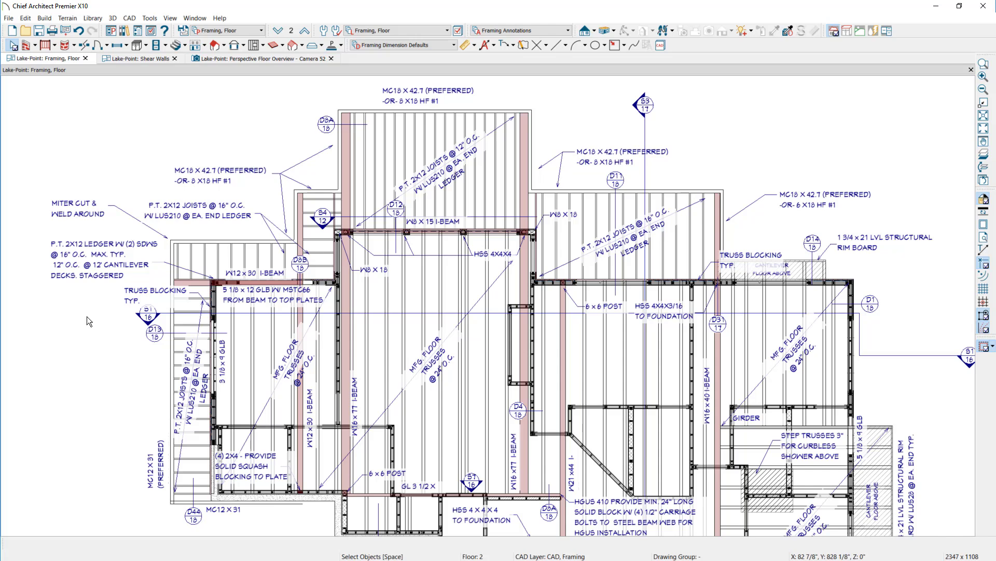
Step: Return to the Perspective Floor Overview and orbit to view the second-floor trusses and joists
left_click(136, 58)
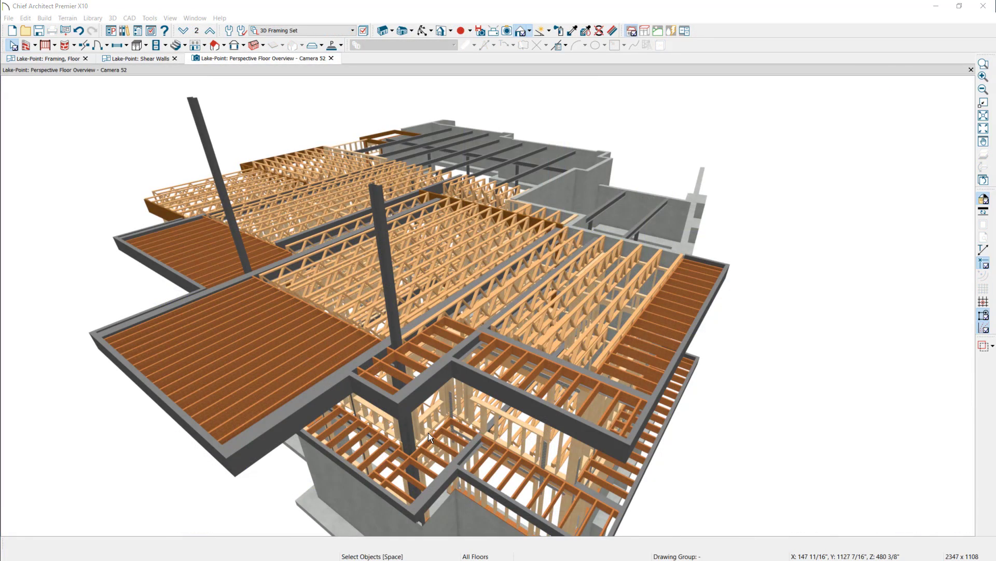
middle_click_drag(429, 426, 496, 393)
scroll(481, 317, "up", 2)
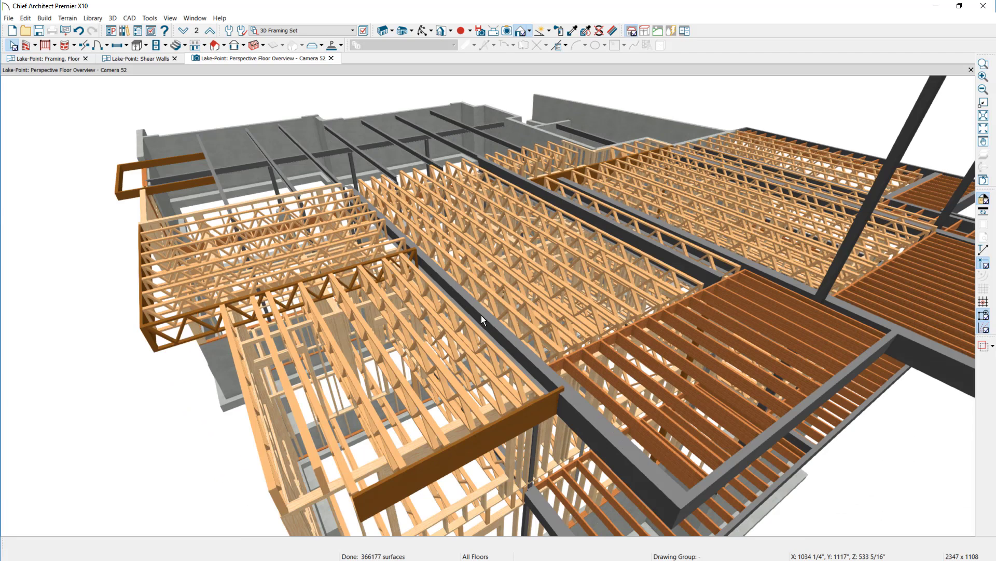
left_click(484, 318)
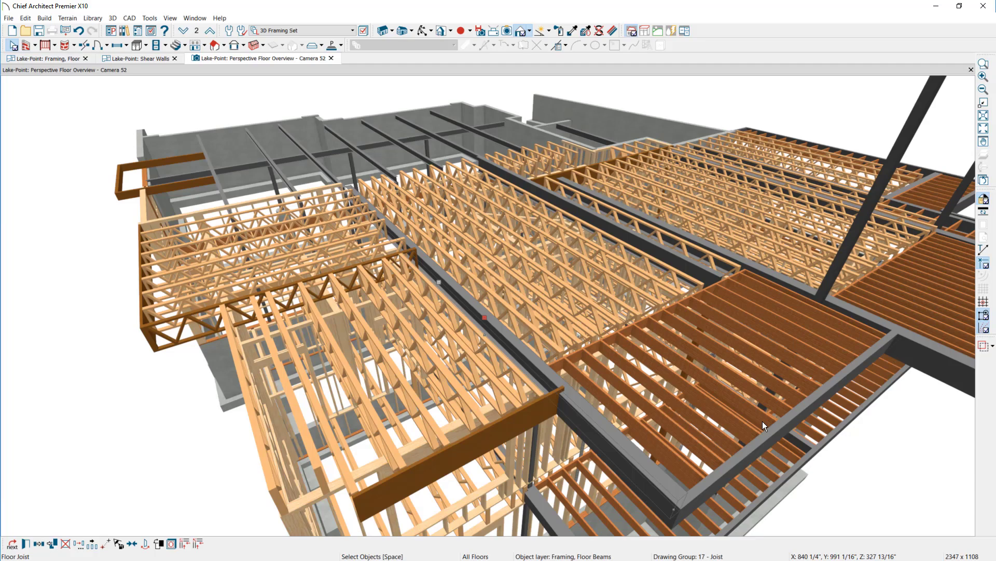
middle_click_drag(768, 385, 508, 496)
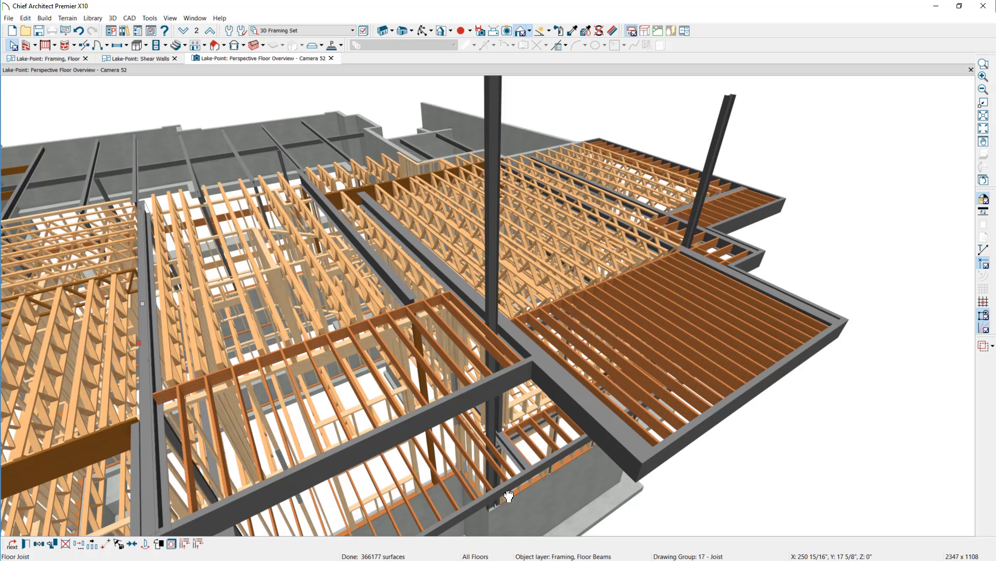